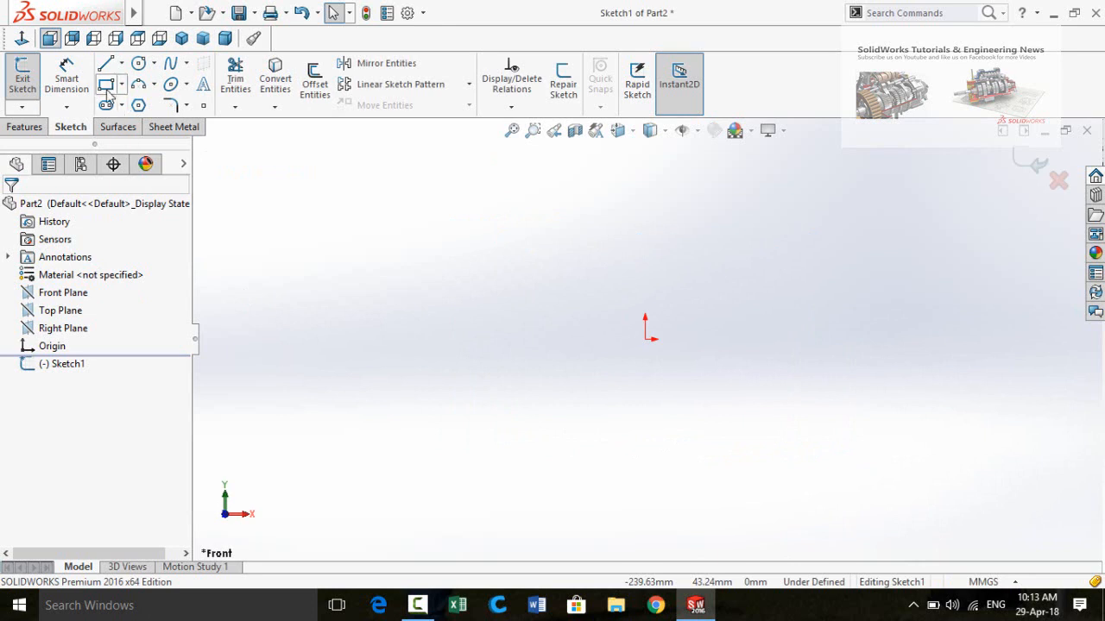
Sketch a corner rectangle about 57 mm high, starting at the origin and extending up toward negative X
left_click(105, 84)
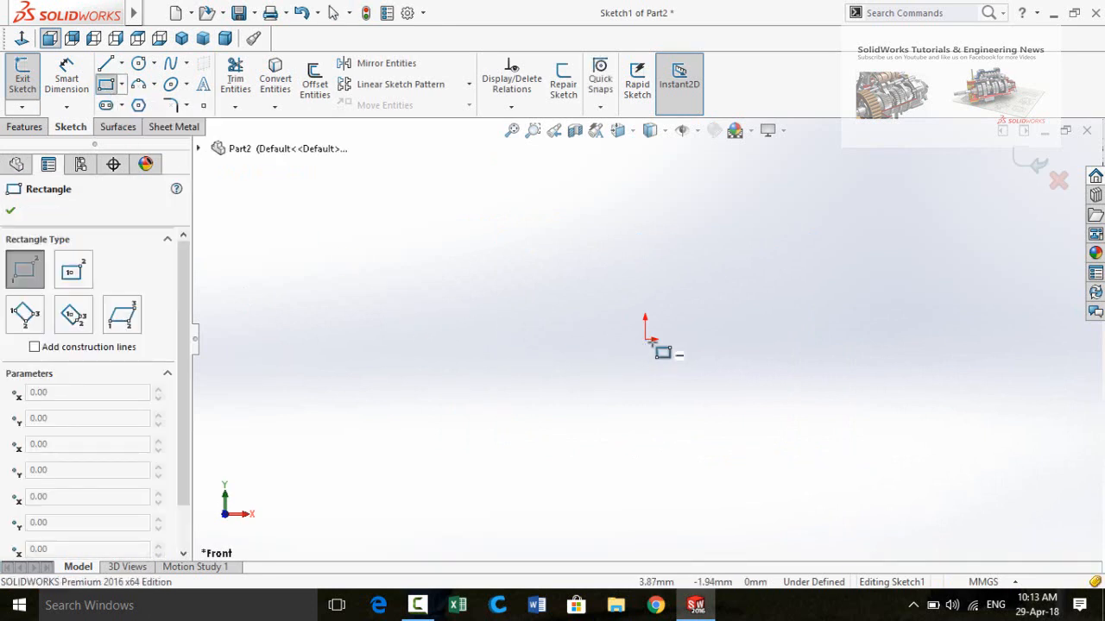
mouse_move(644, 339)
left_mouse_down()
mouse_move(512, 254)
mouse_move(455, 231)
left_mouse_up()
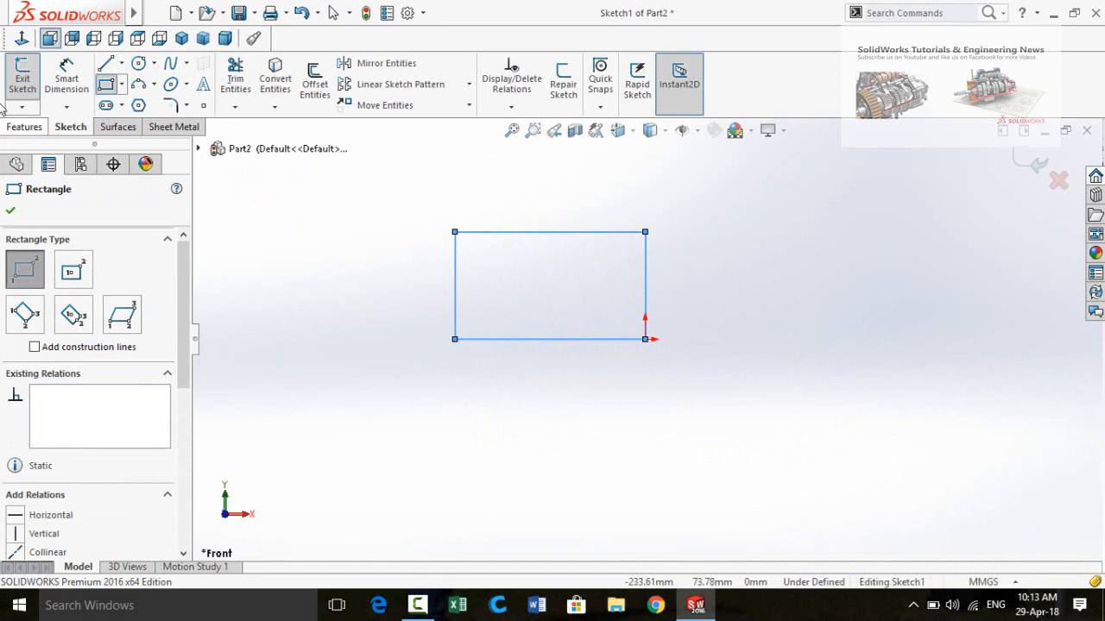
Extrude the rectangle as a solid boss with a Blind depth of 25 mm
left_click(26, 127)
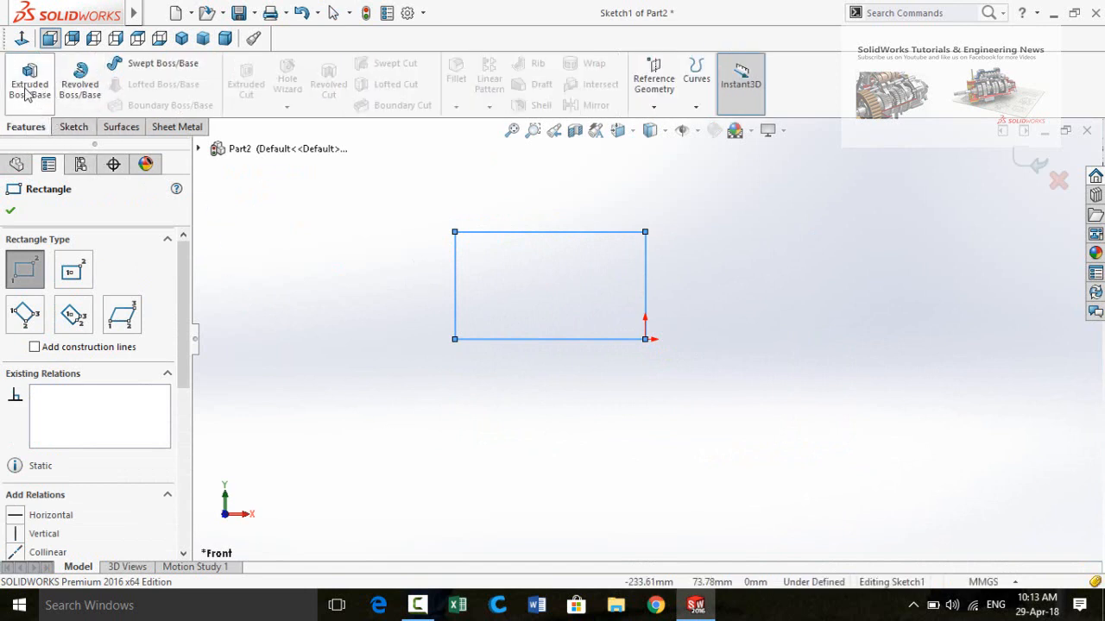
left_click(29, 87)
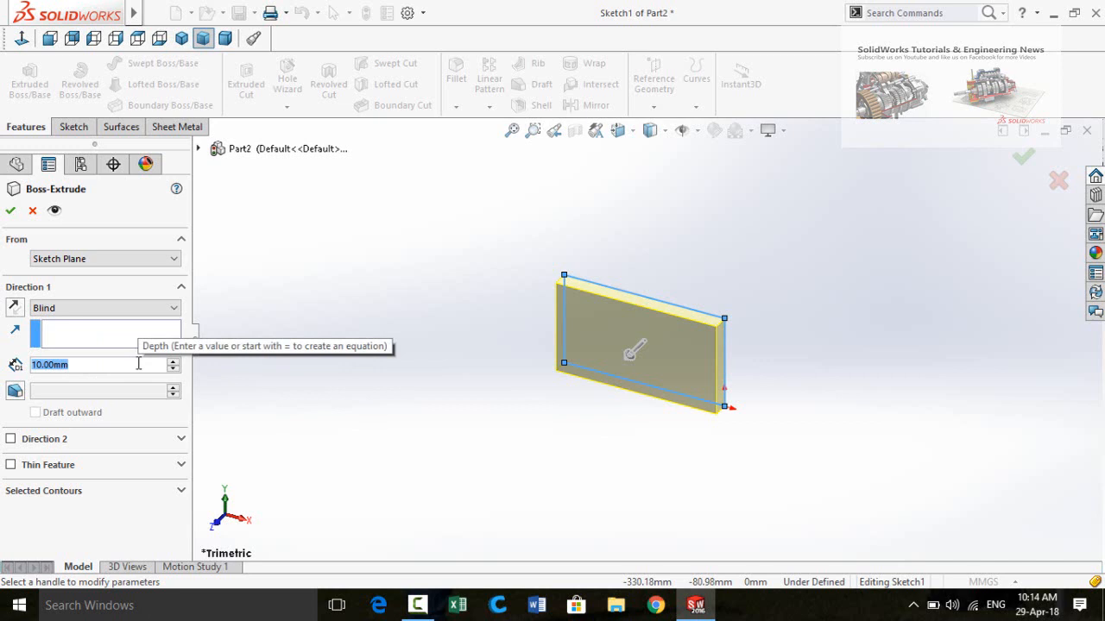
type("25")
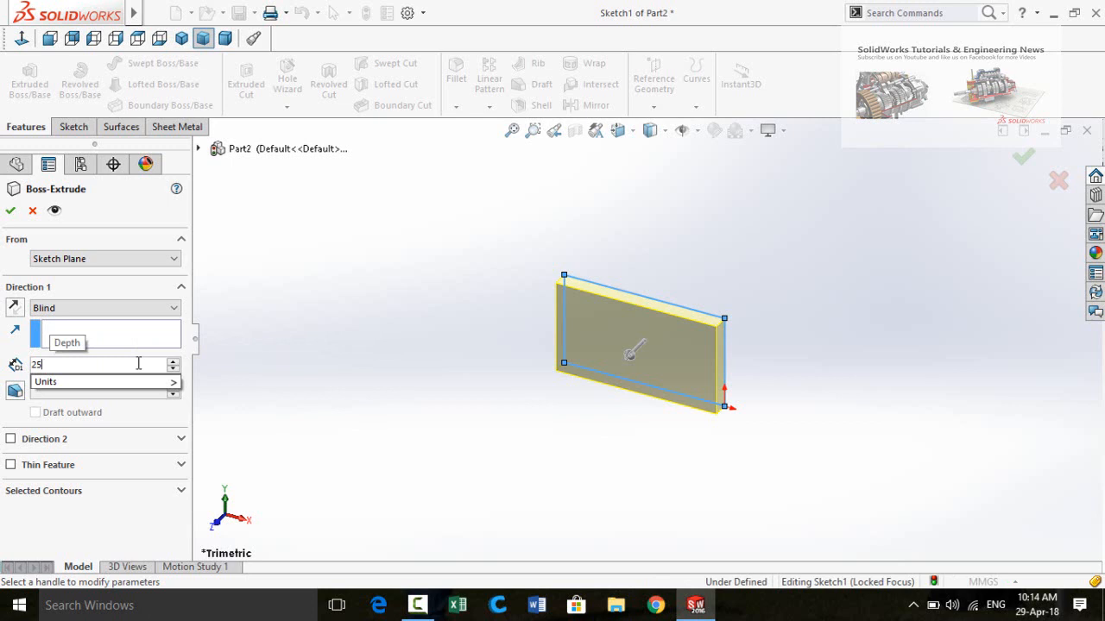
type(".00mm")
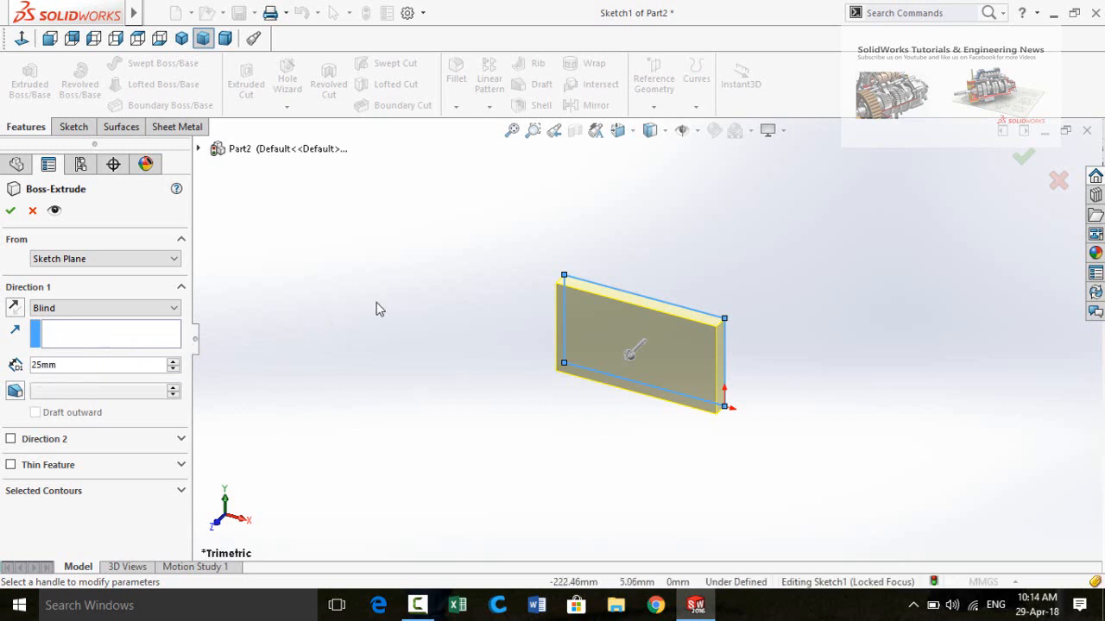
middle_click_drag(370, 320, 342, 353)
left_click(10, 211)
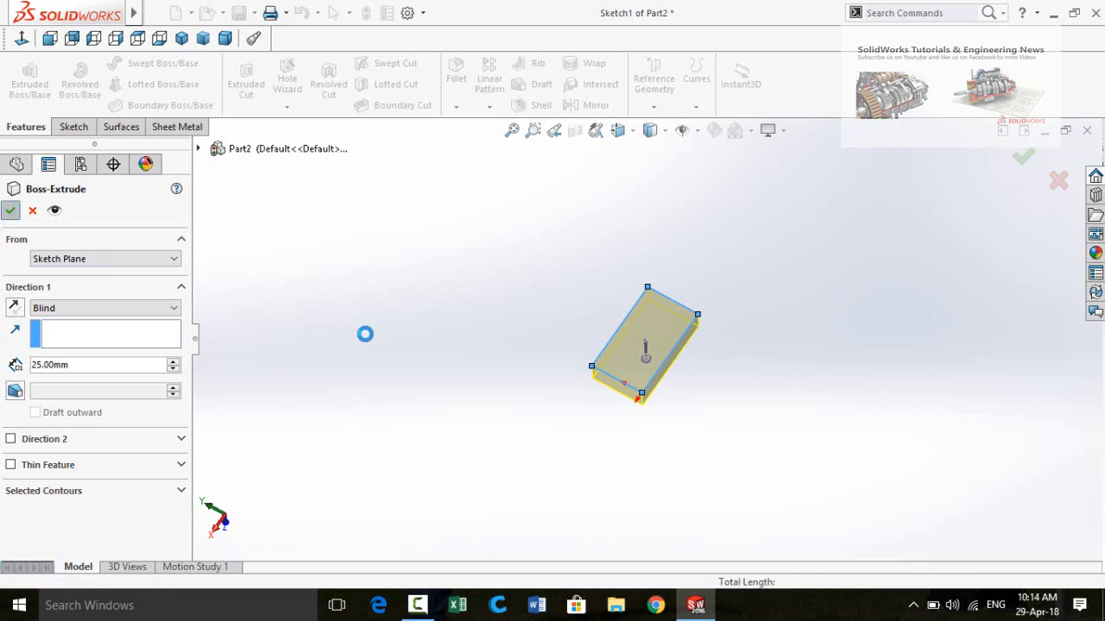
middle_click_drag(520, 393, 619, 441)
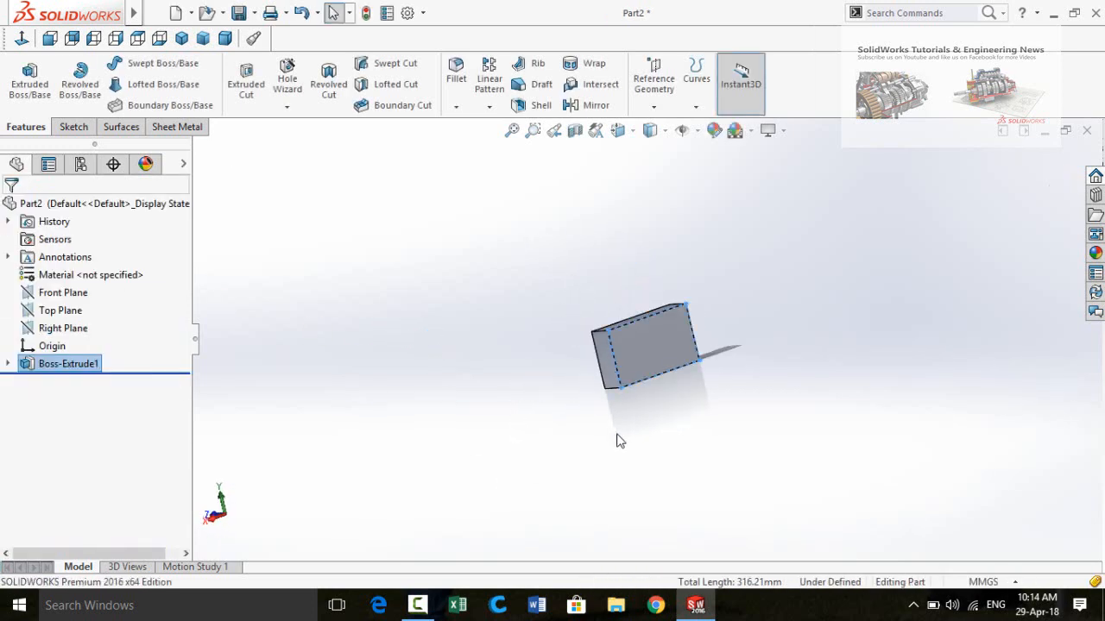
left_click(562, 415)
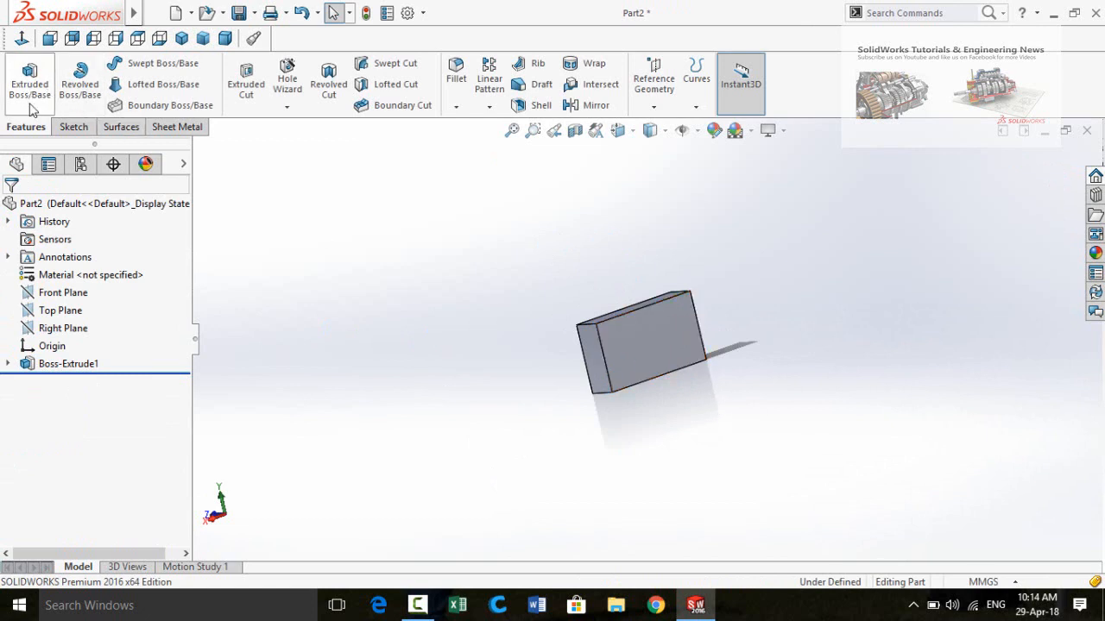
middle_click_drag(357, 262, 384, 268)
middle_click_drag(278, 309, 594, 449)
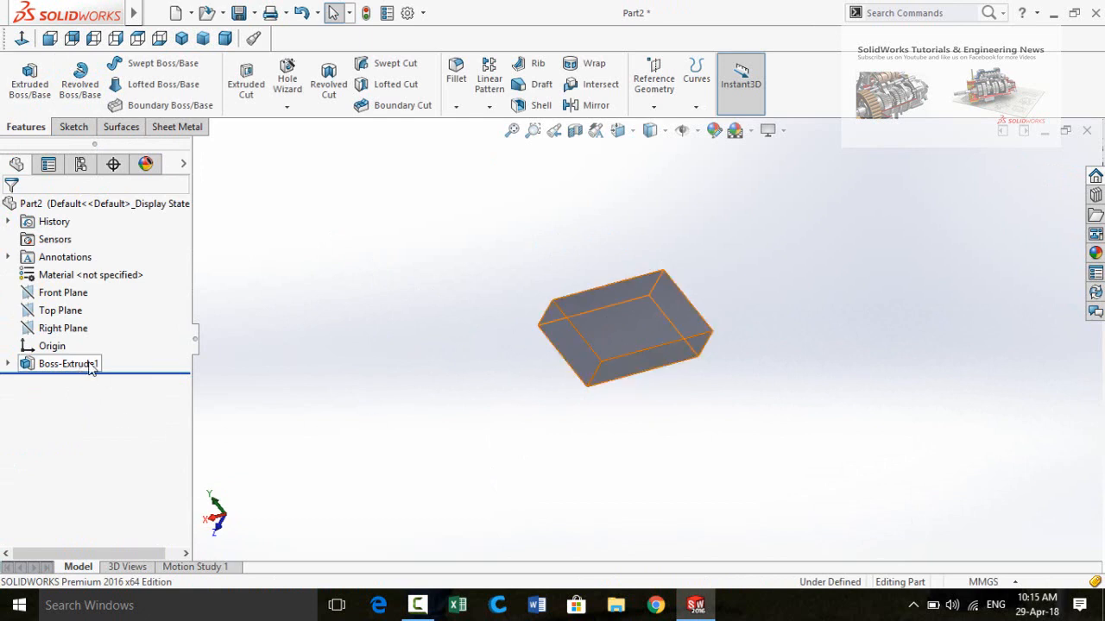
Reopen the block's extrude definition to review its settings, and accept it without edits
left_click(28, 366)
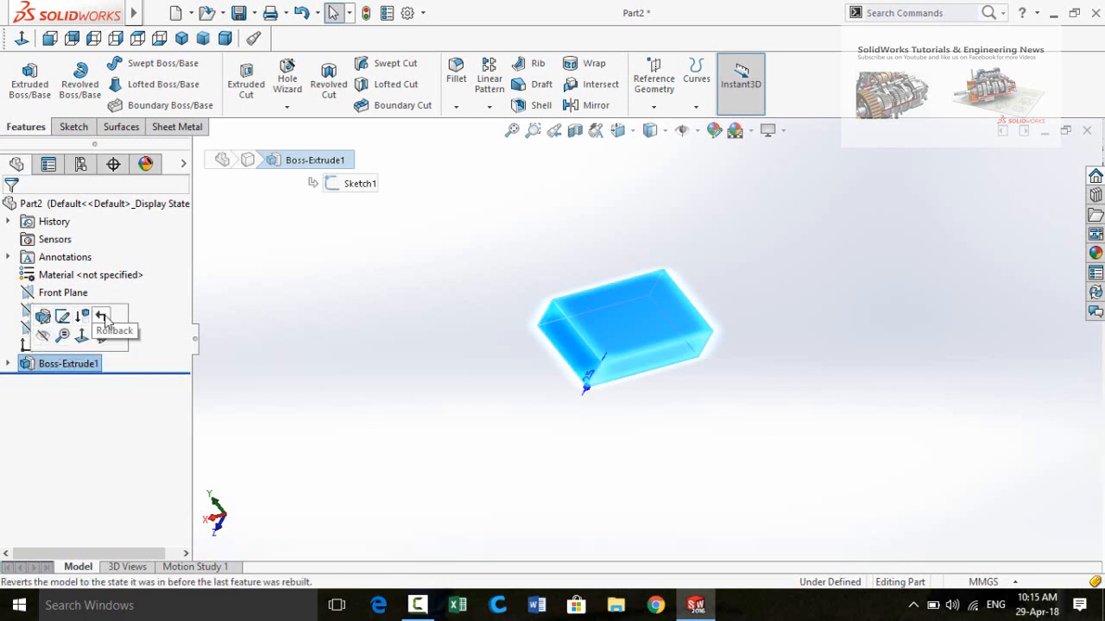
left_click(42, 318)
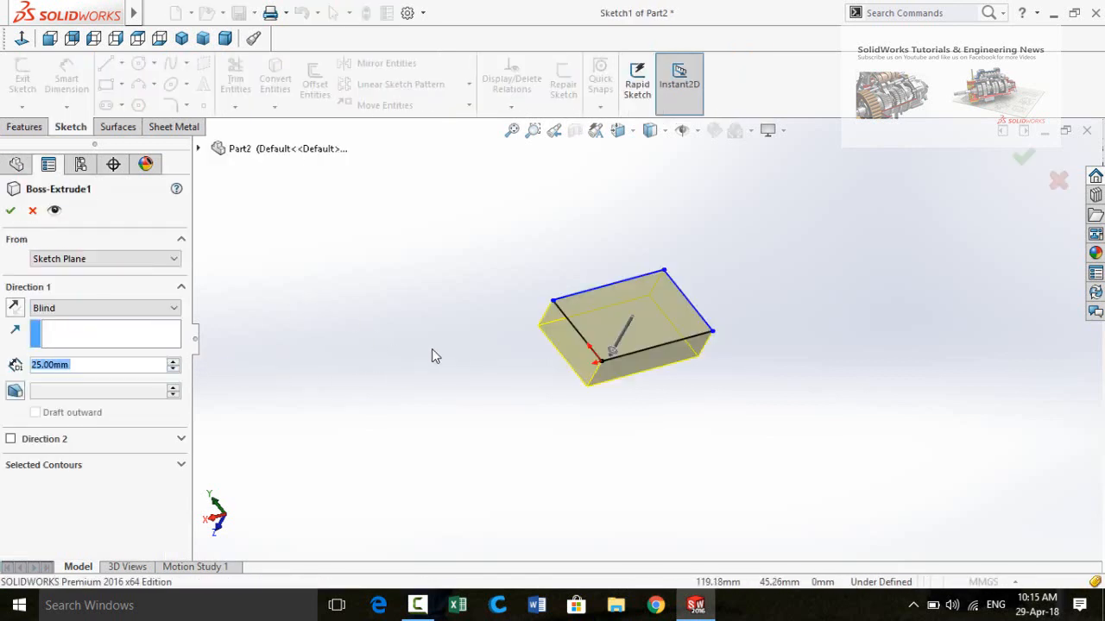
middle_click_drag(432, 353, 526, 254)
left_click(11, 210)
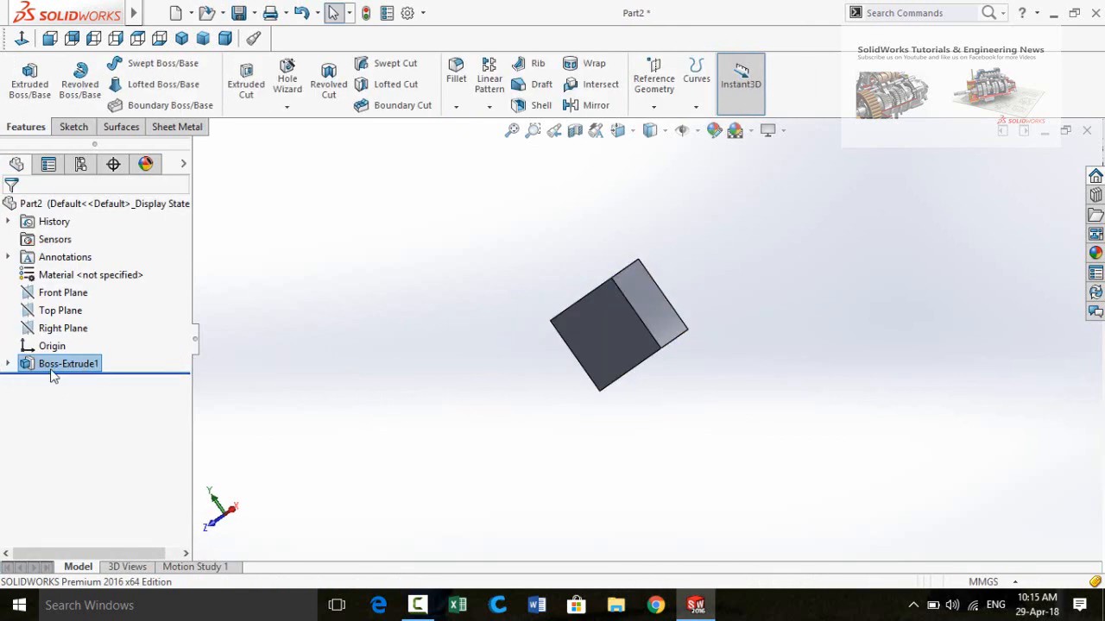
Delete the block's extrude feature while keeping its rectangle sketch
right_click(33, 367)
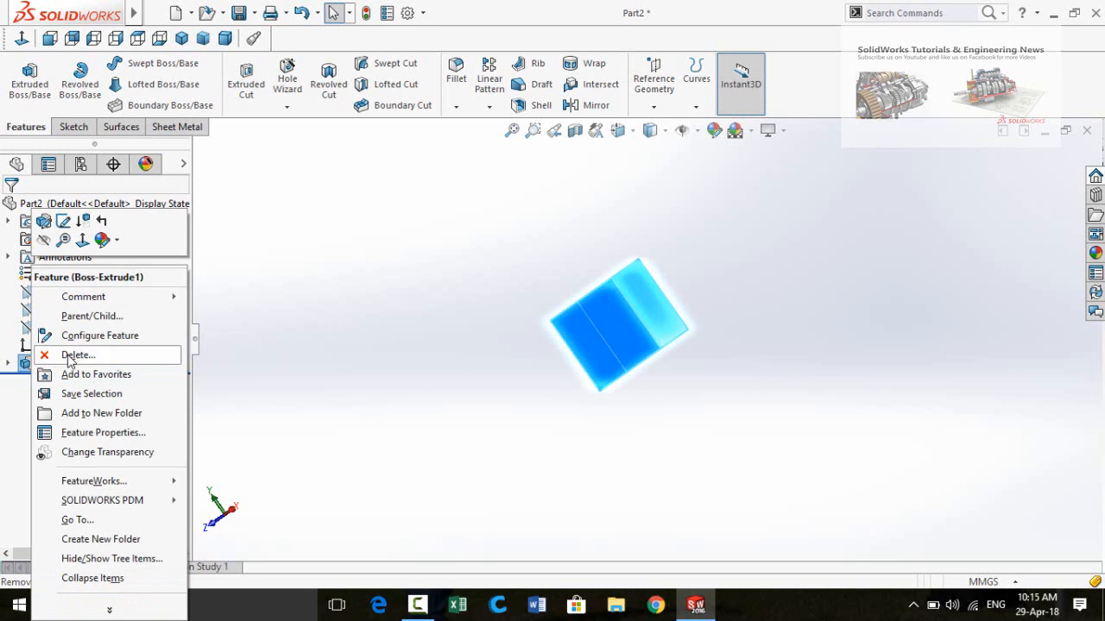
left_click(84, 358)
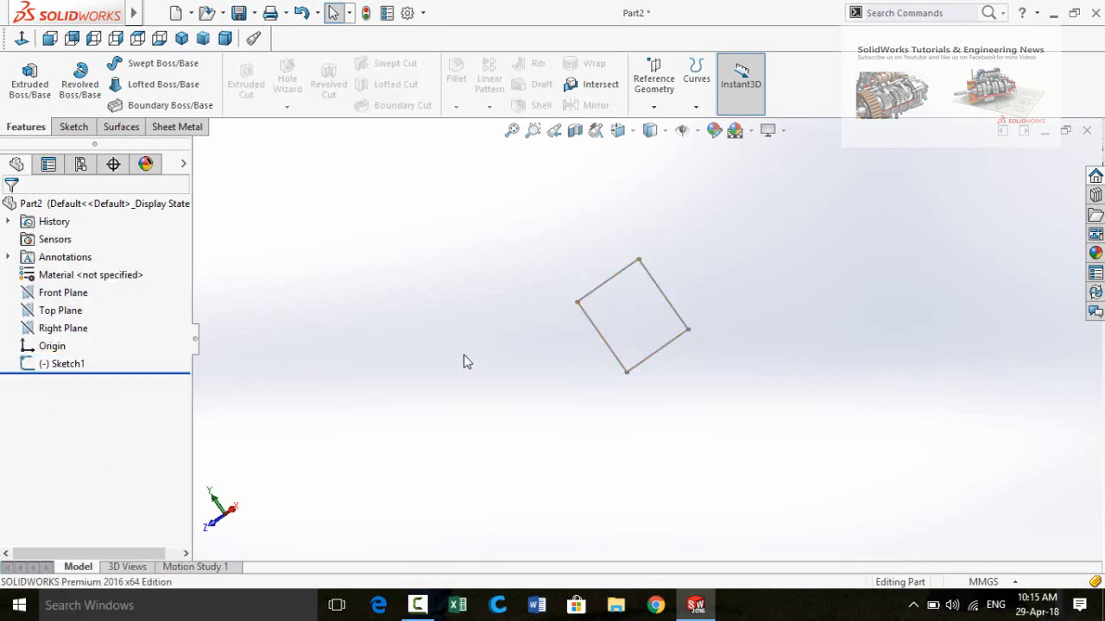
Reopen the rectangle sketch for editing and orient it to the front view
mouse_move(659, 366)
middle_mouse_down()
mouse_move(653, 316)
mouse_move(579, 388)
mouse_move(525, 363)
middle_mouse_up()
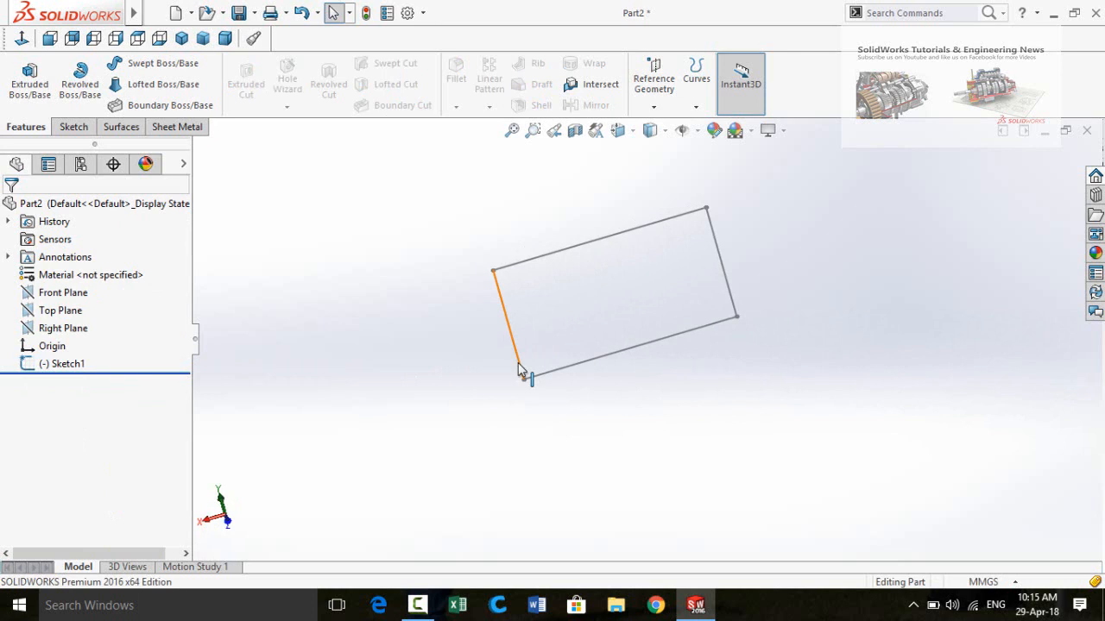
left_click(518, 363)
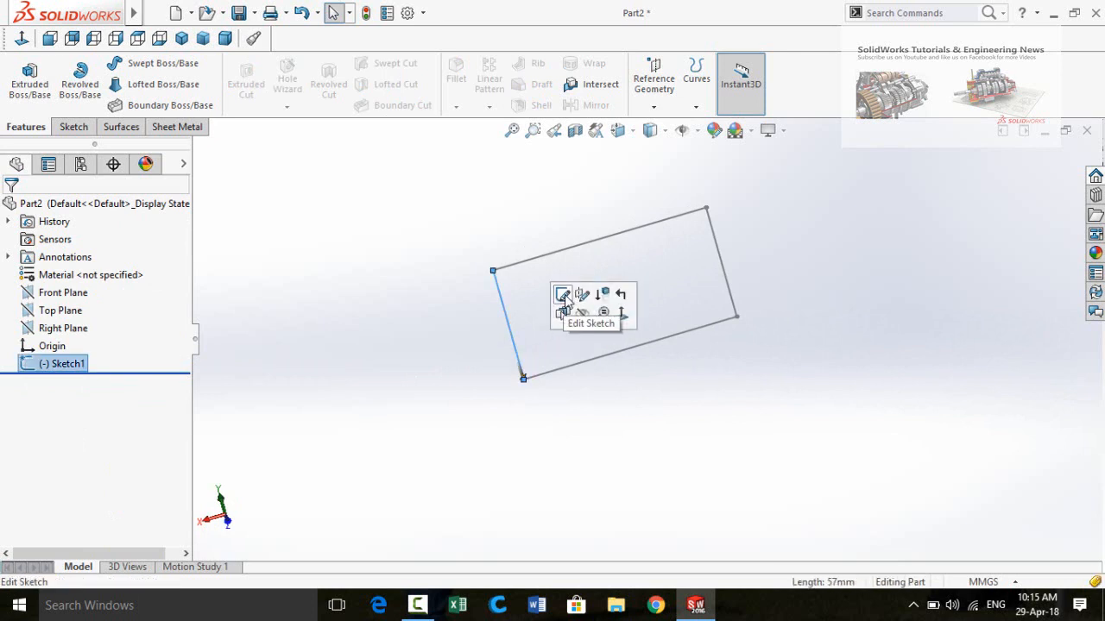
left_click(158, 405)
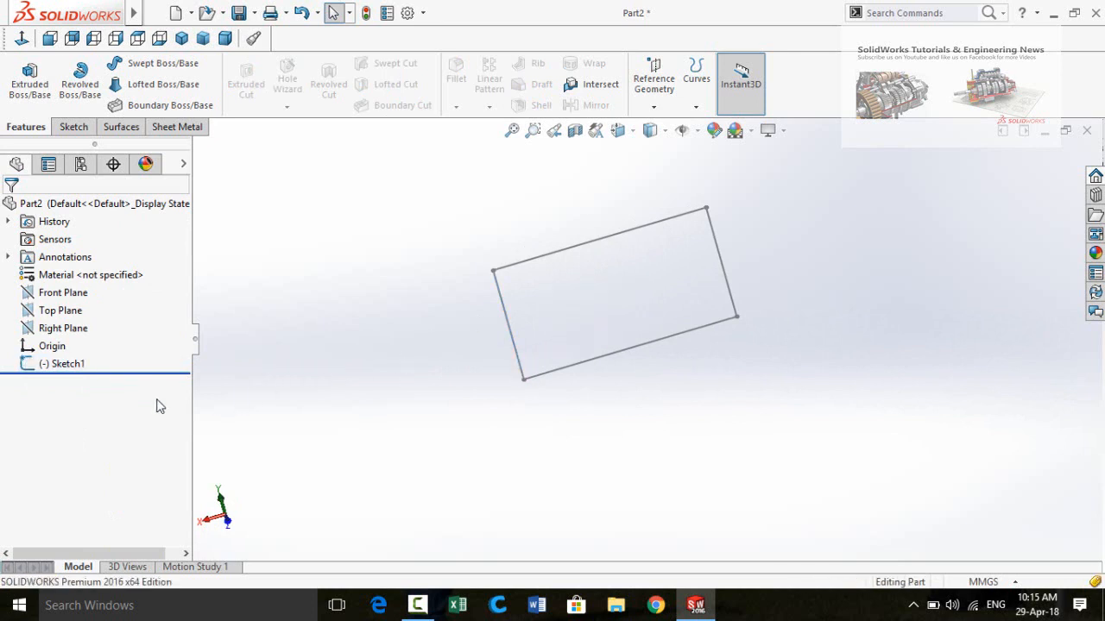
left_click(29, 367)
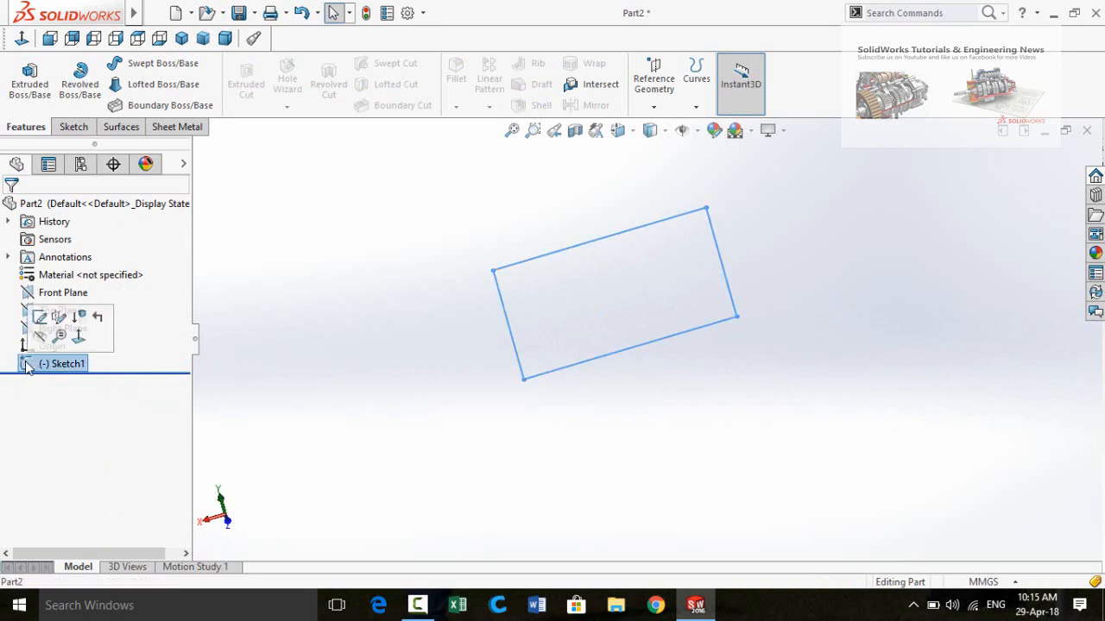
left_click(40, 317)
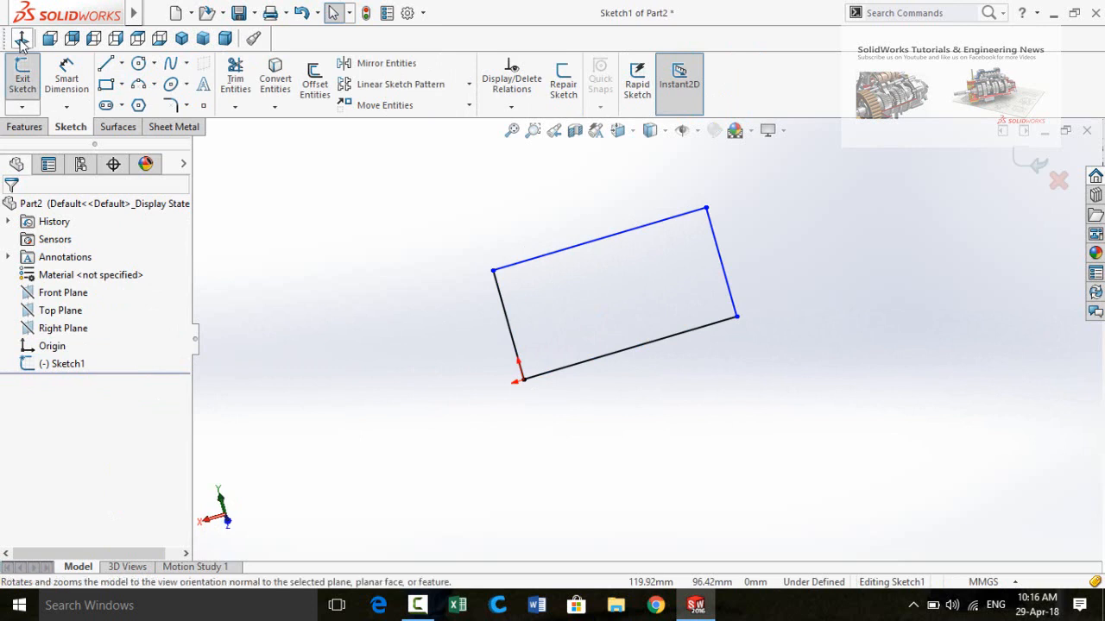
left_click(49, 38)
Start a 25 mm Blind boss extrusion of the rectangle with the Thin Feature option enabled
scroll(722, 345, "up", 4)
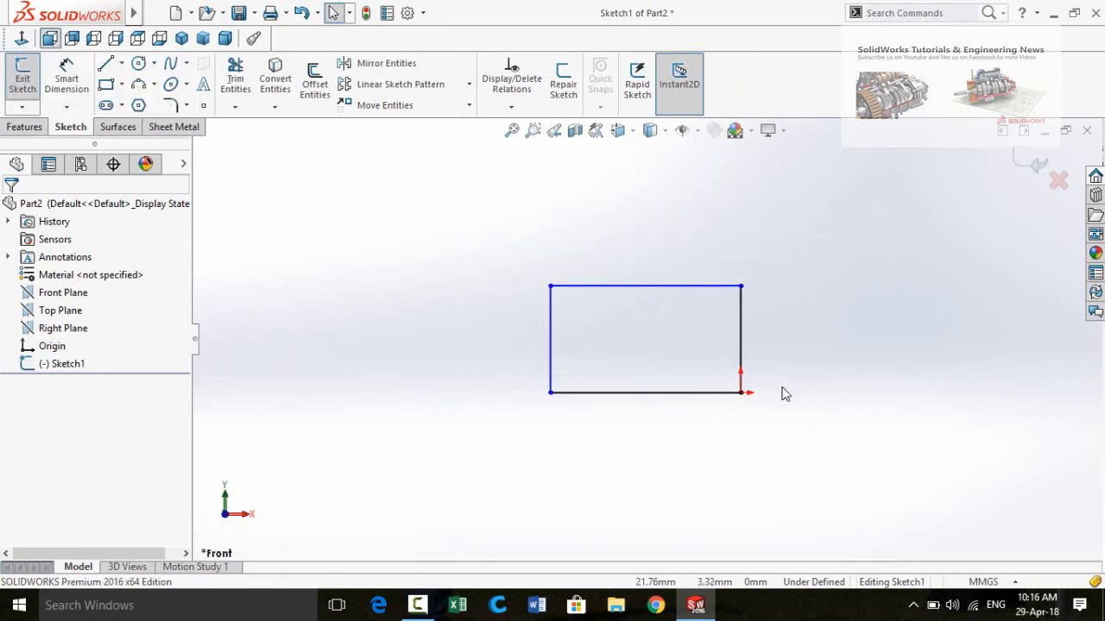
scroll(785, 393, "down", 1)
scroll(591, 382, "up", 2)
middle_click_drag(520, 335, 515, 372)
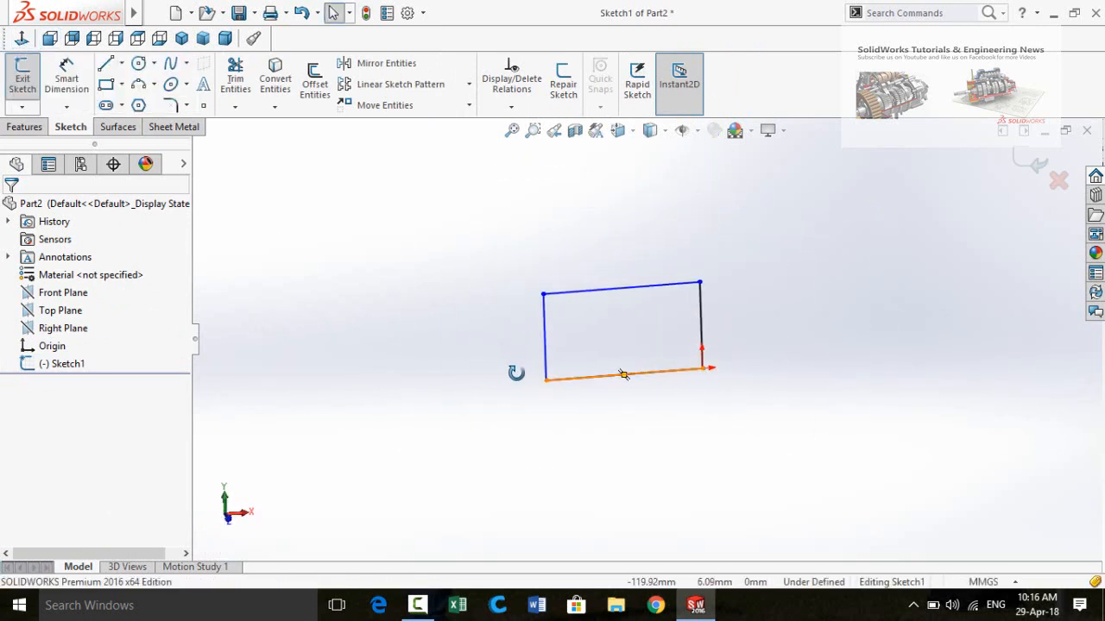
left_click(29, 129)
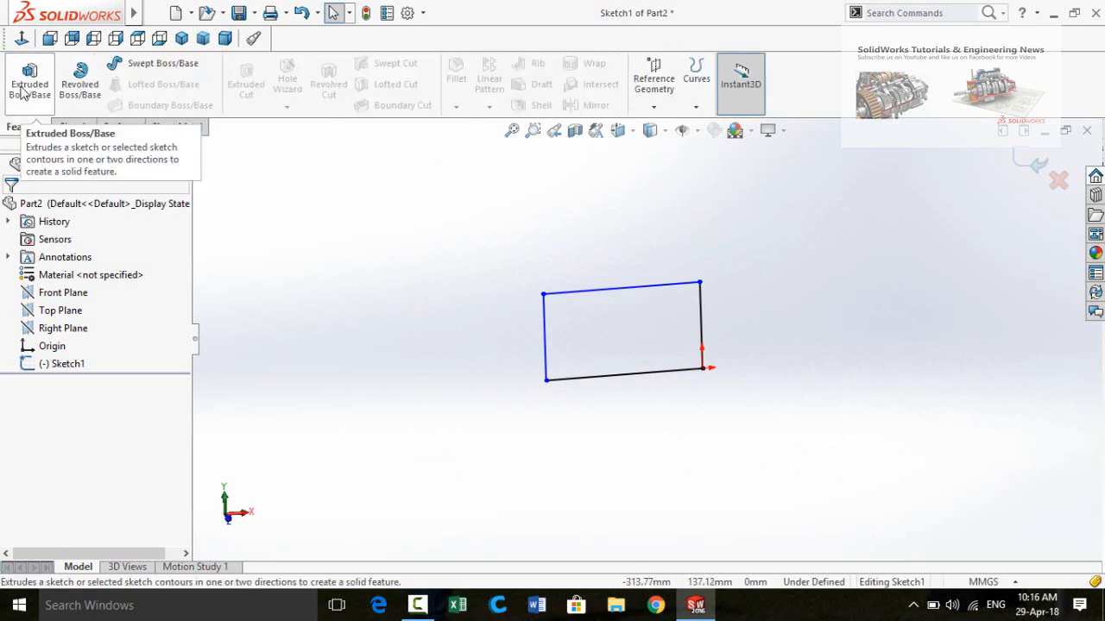
left_click(26, 87)
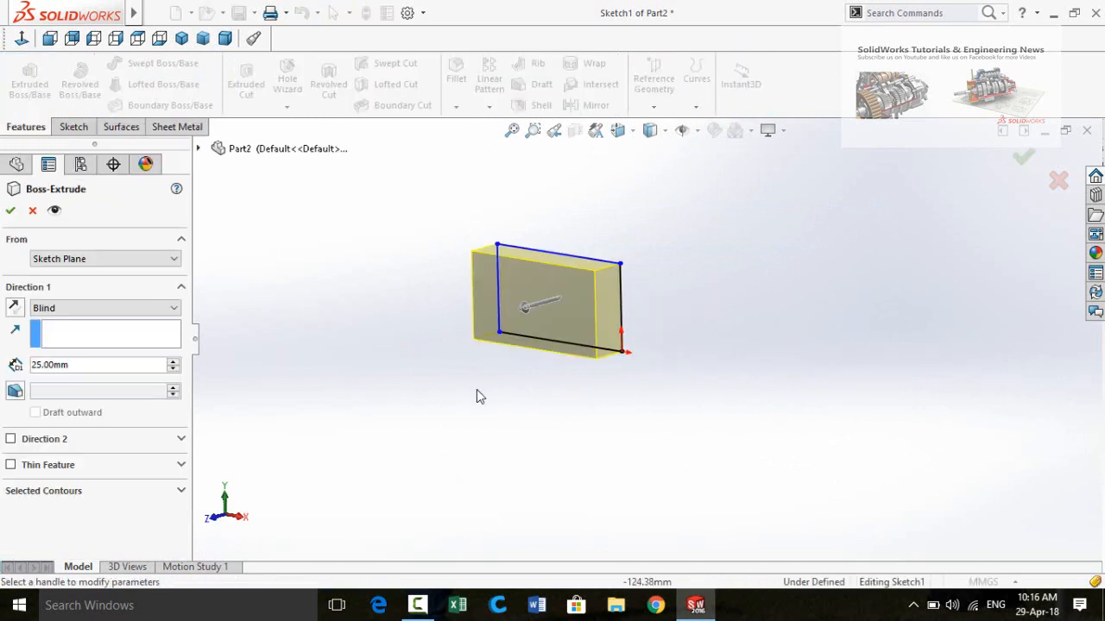
left_click(10, 466)
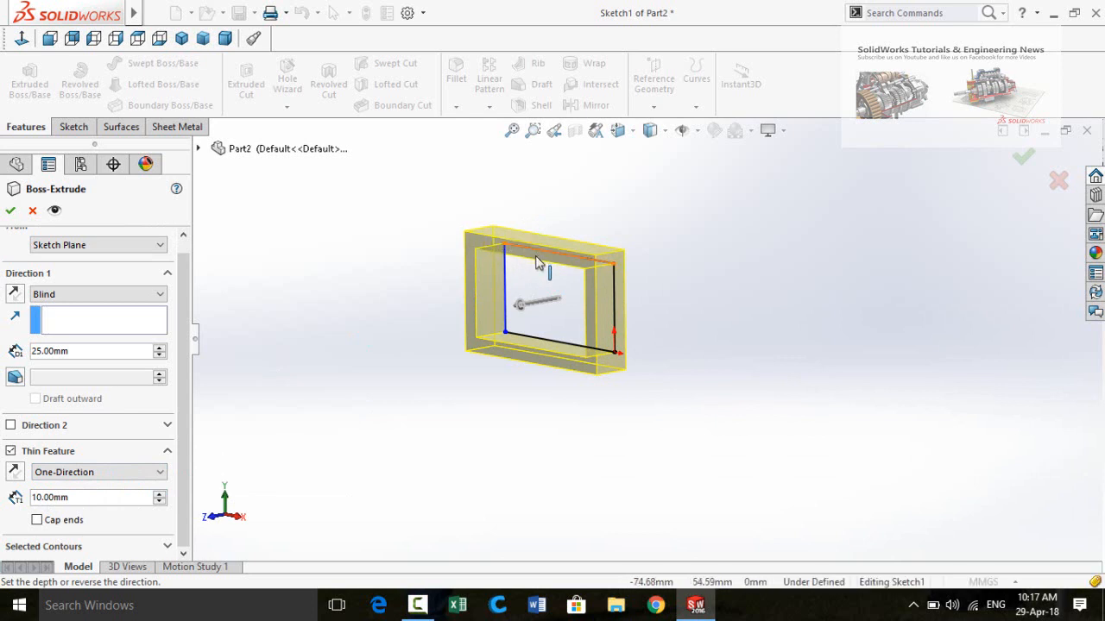
mouse_move(539, 266)
middle_mouse_down()
mouse_move(606, 244)
mouse_move(552, 268)
middle_mouse_up()
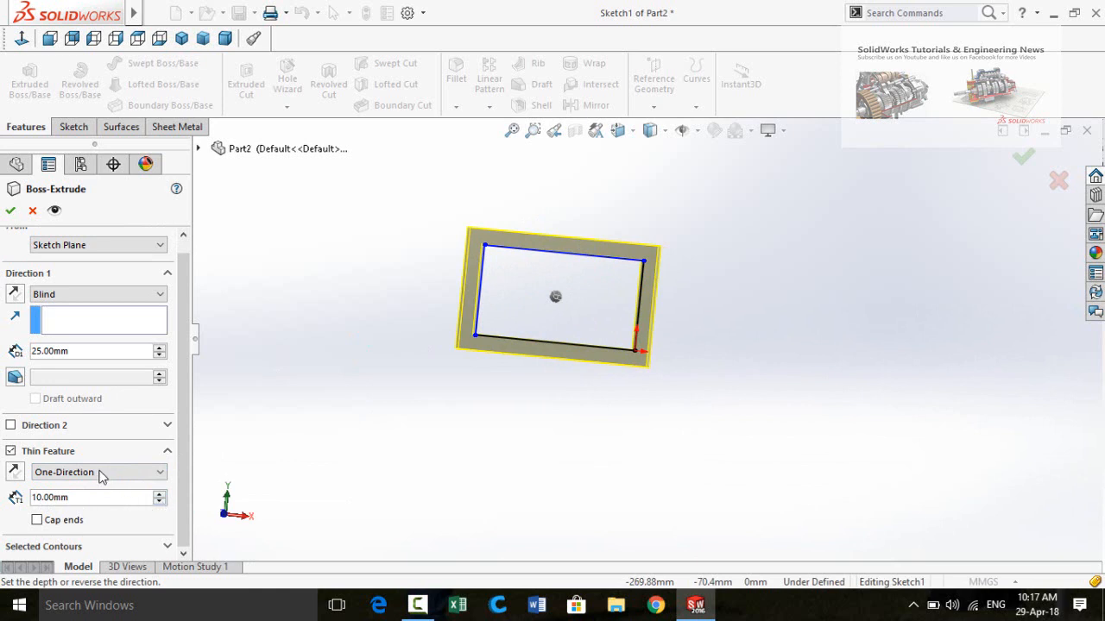
Set the thin feature's wall thickness to 2 mm and raise it to 12 mm
left_click(93, 497)
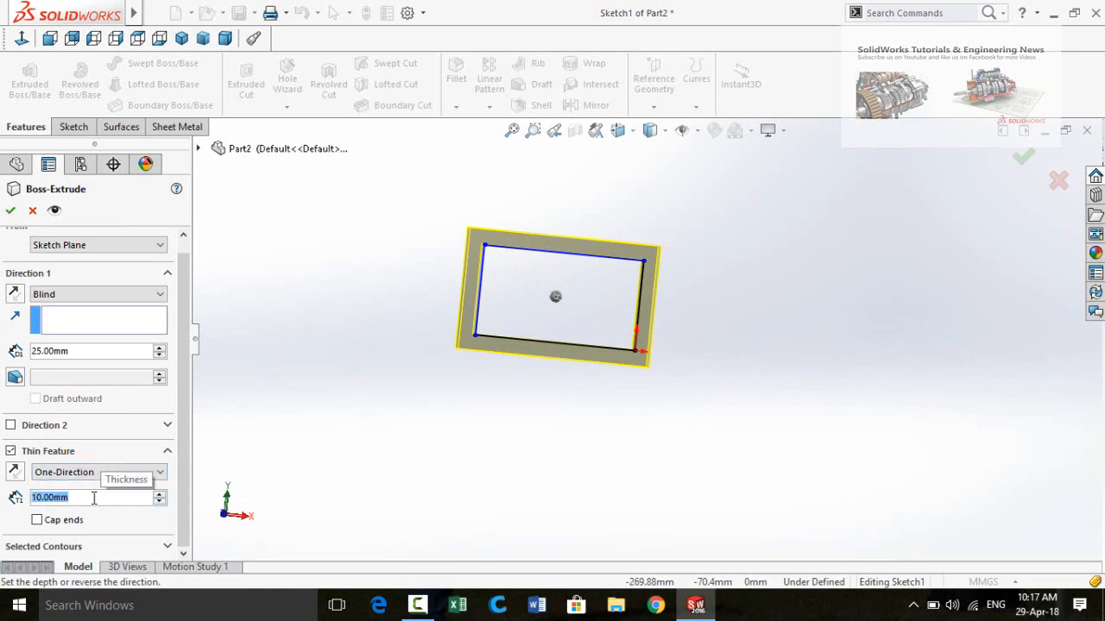
type("2")
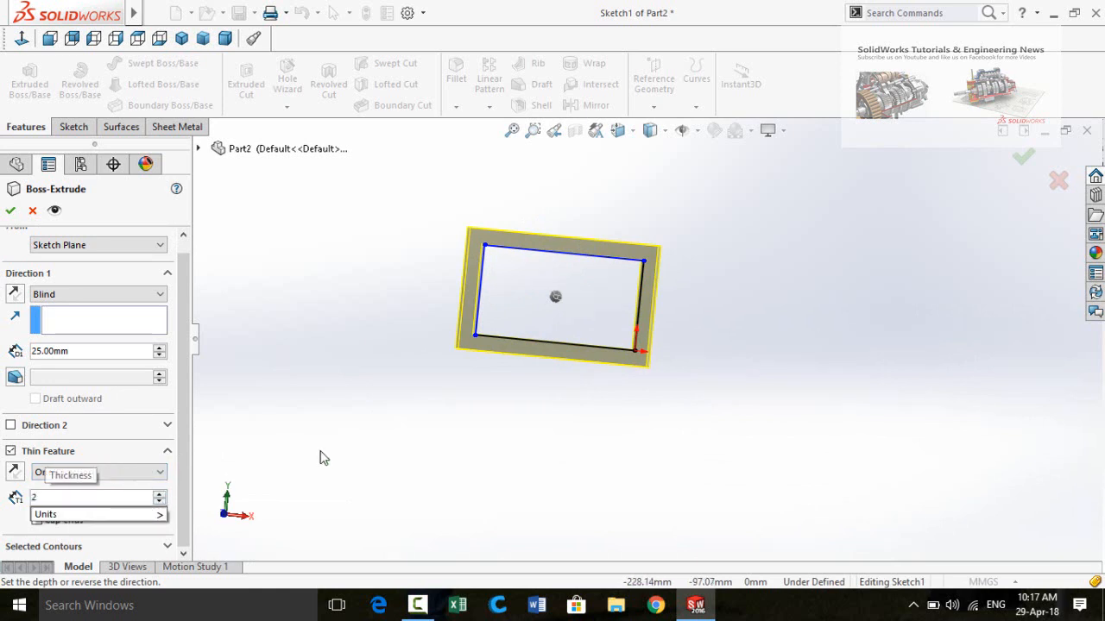
key("Return")
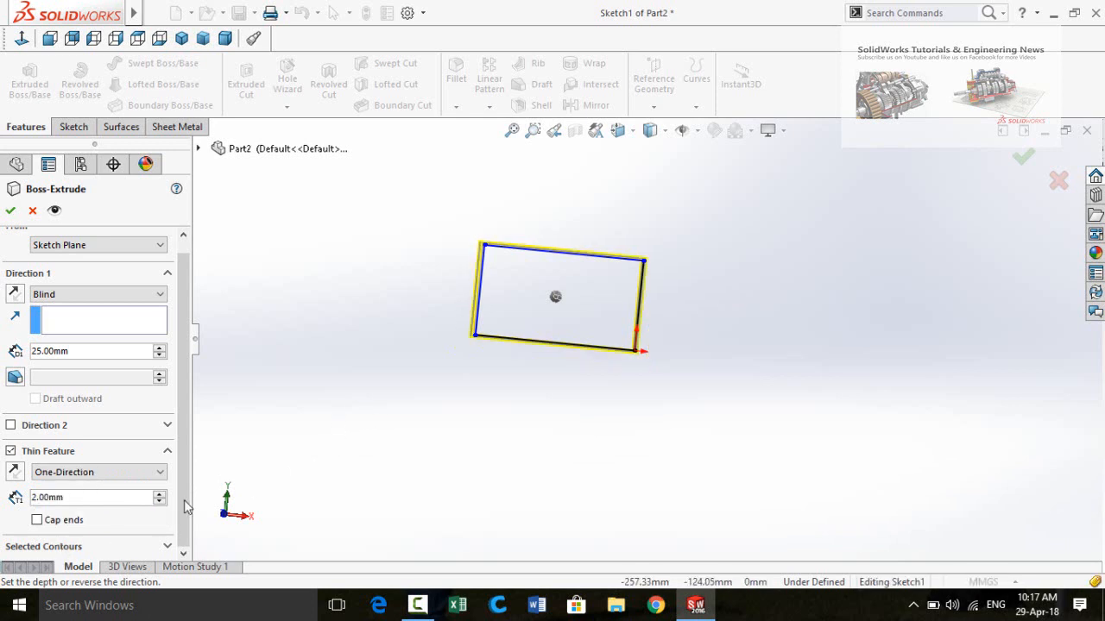
left_click(159, 494)
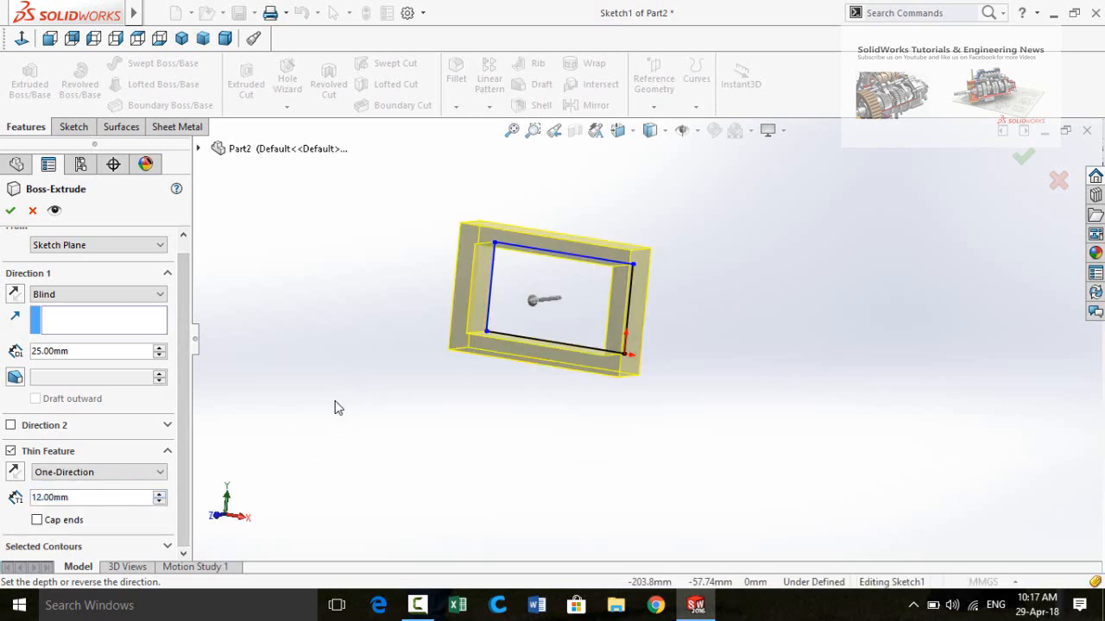
Set the thin feature's wall type to Mid-Plane and inspect the preview from the front
left_click(66, 475)
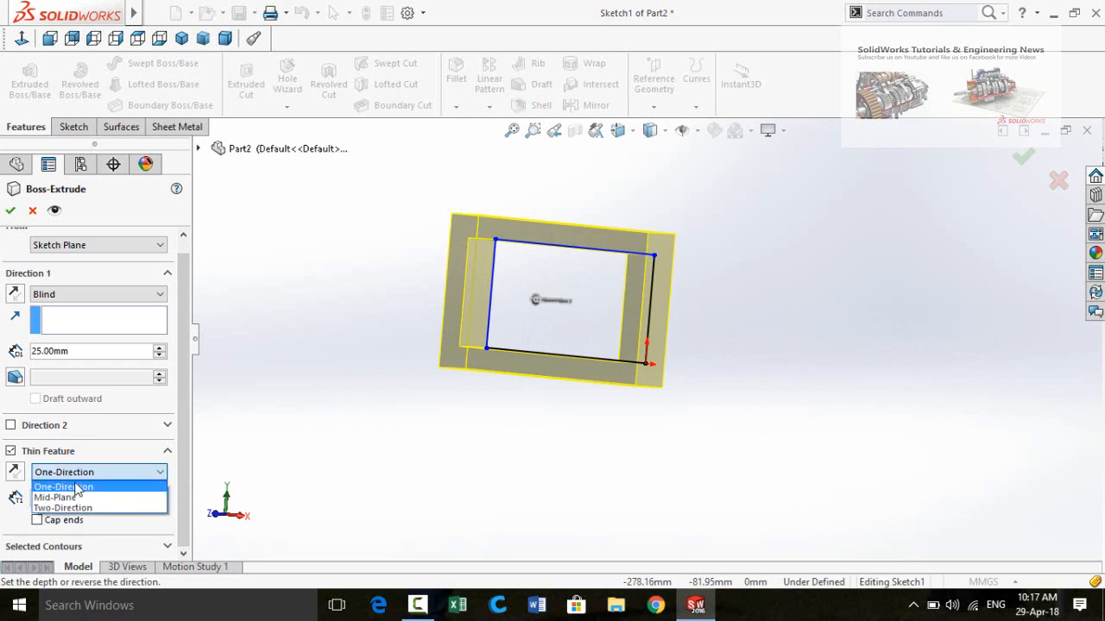
left_click(56, 498)
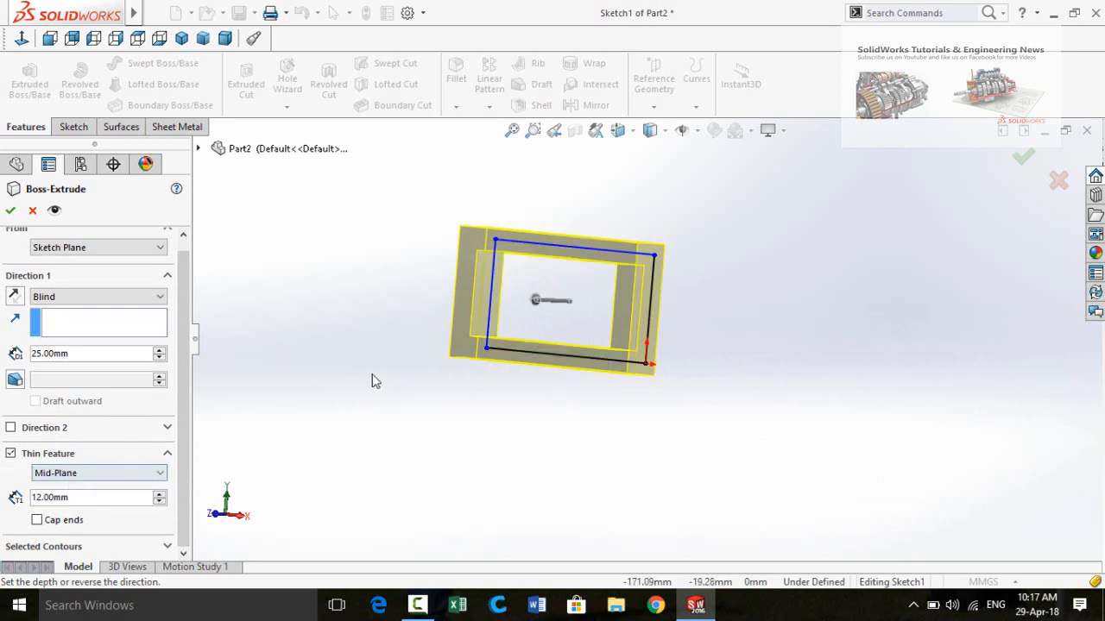
key("space")
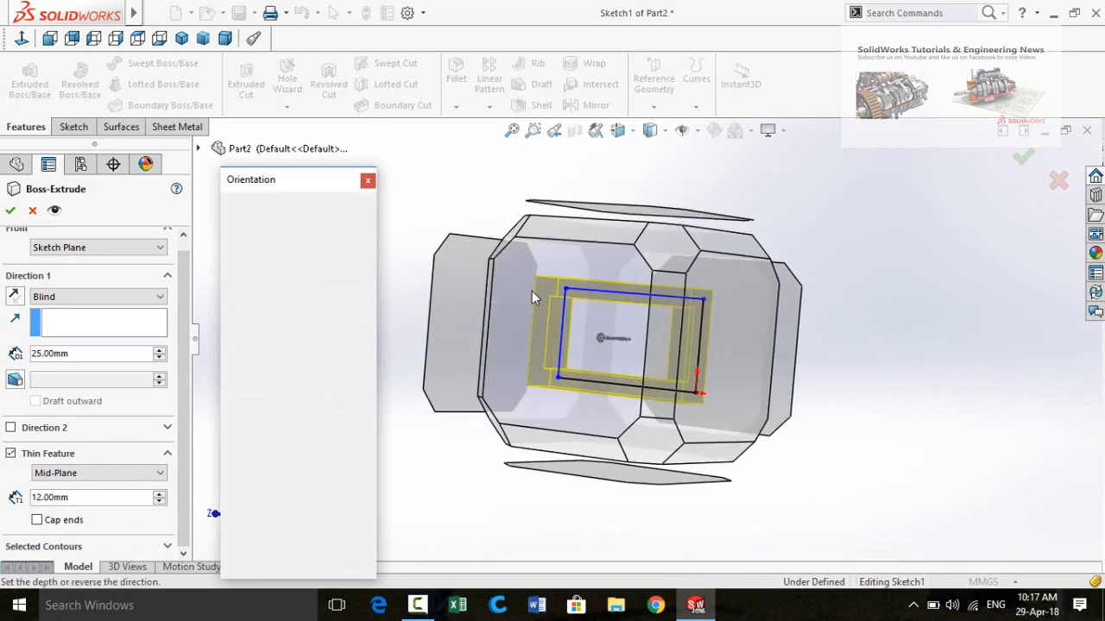
left_click(522, 298)
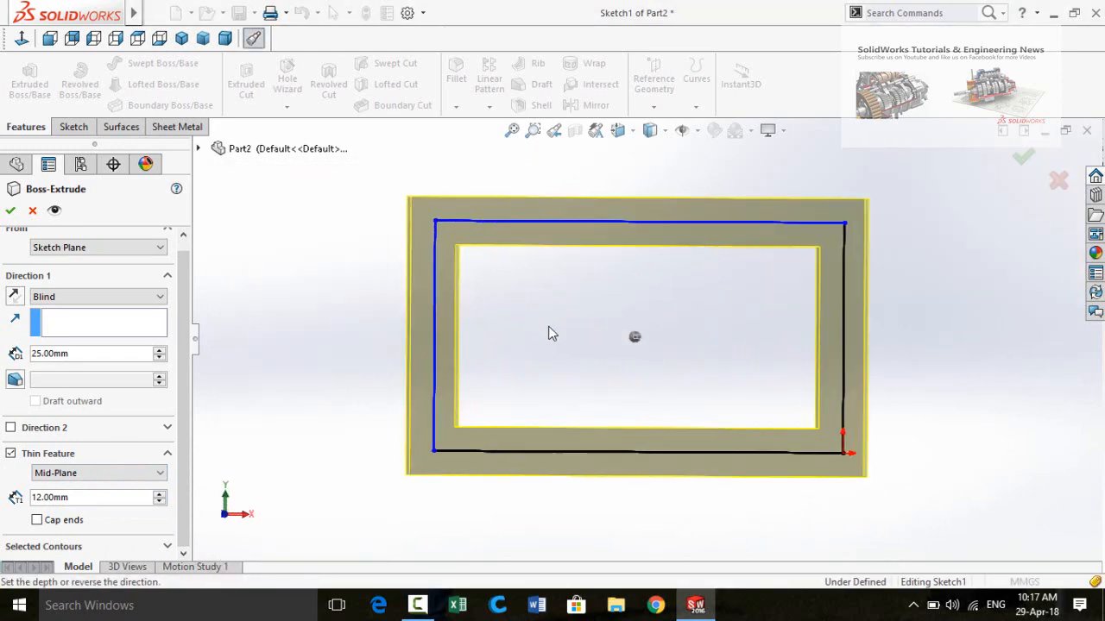
Set the thin feature's wall type to Two-Direction with thicknesses of 5 mm for Direction 1 and 8 mm for Direction 2
left_click(77, 477)
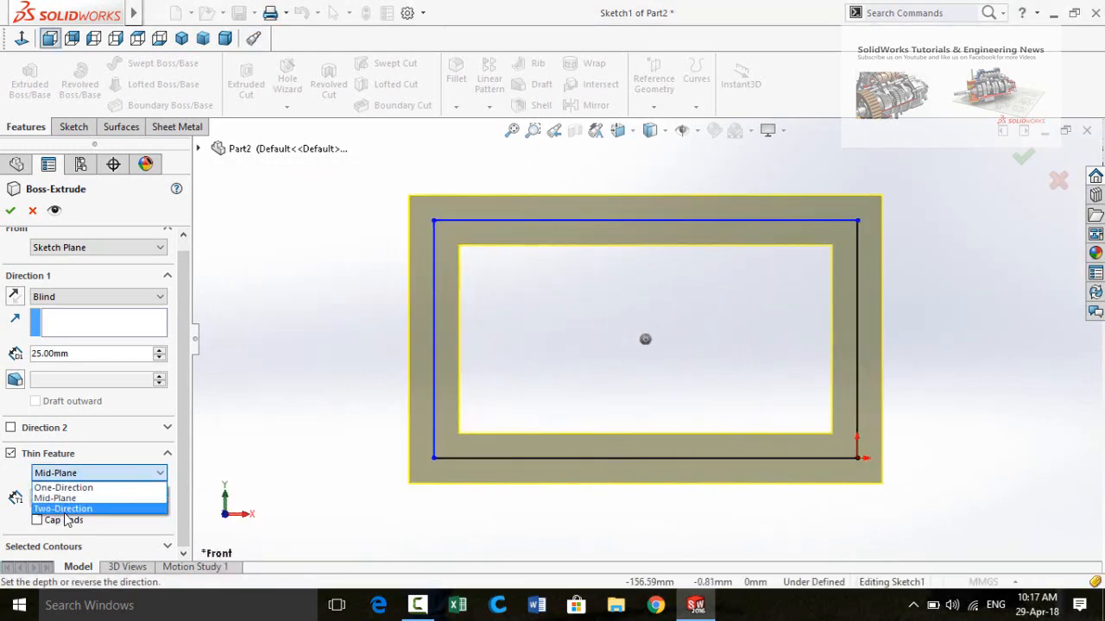
left_click(65, 512)
scroll(618, 357, "up", 3)
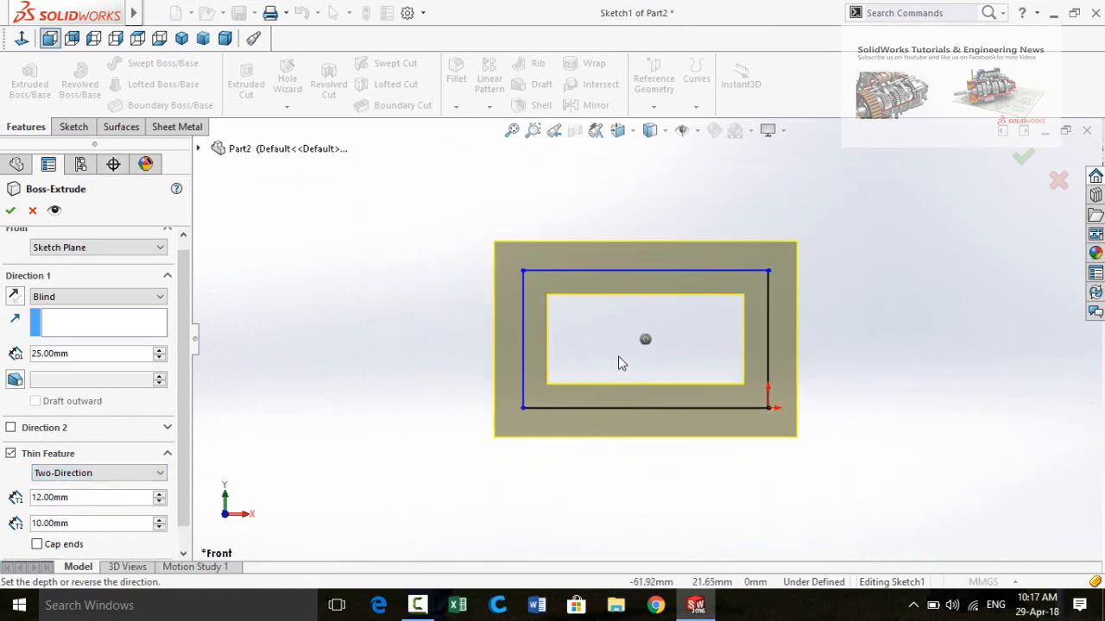
double_click(85, 498)
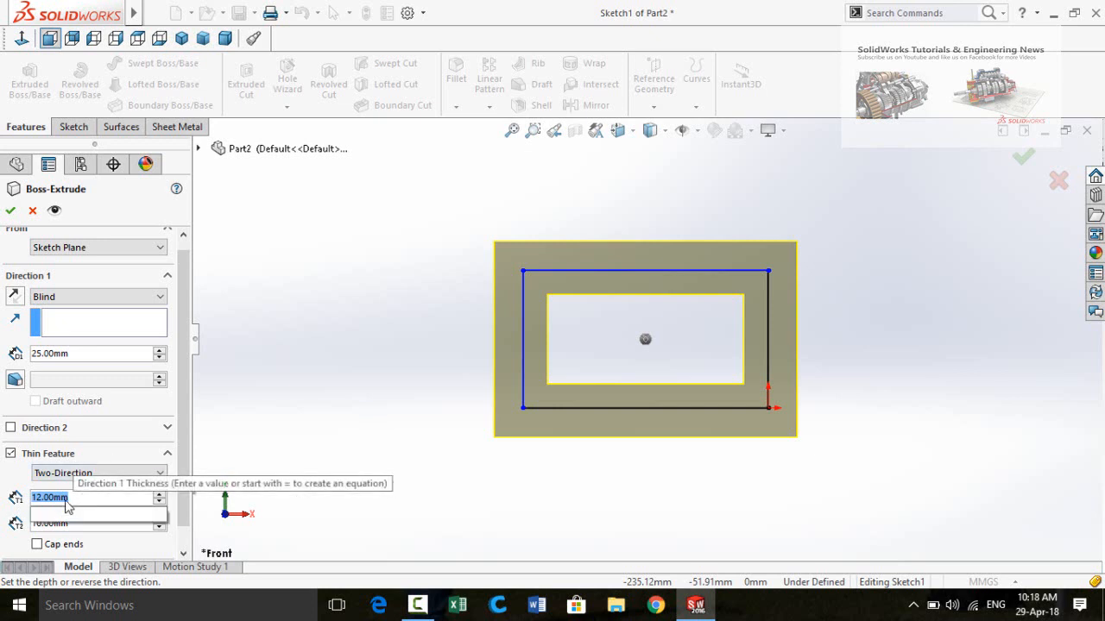
type("5")
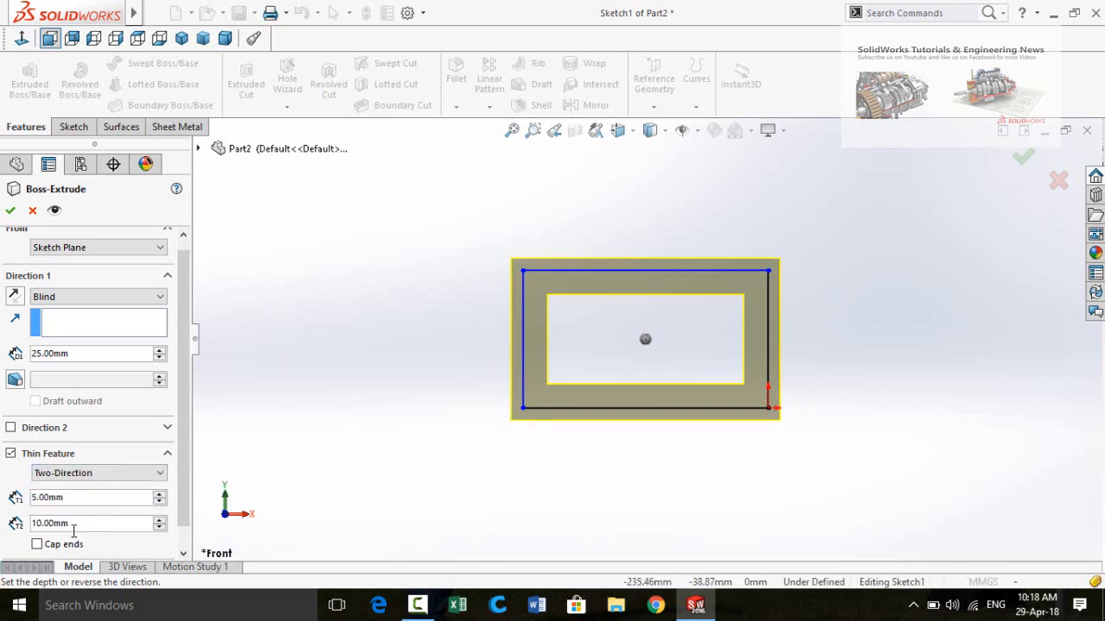
double_click(76, 528)
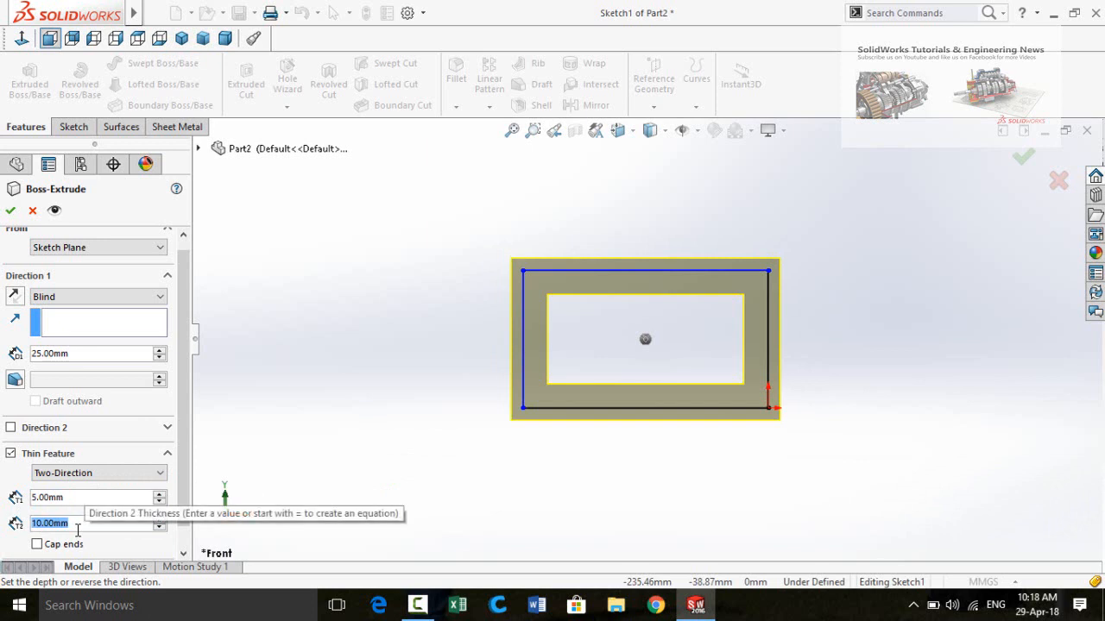
type("8")
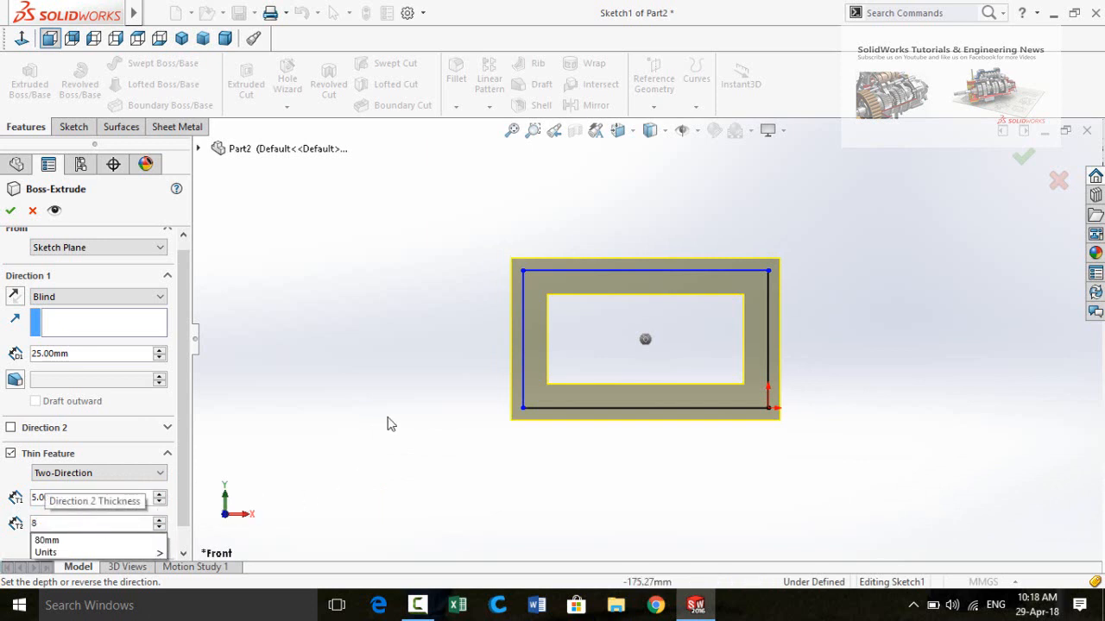
key("Return")
Enable Cap ends on the thin feature, set the cap thickness to 2 mm and inspect the hollow preview
left_click_drag(182, 400, 181, 421)
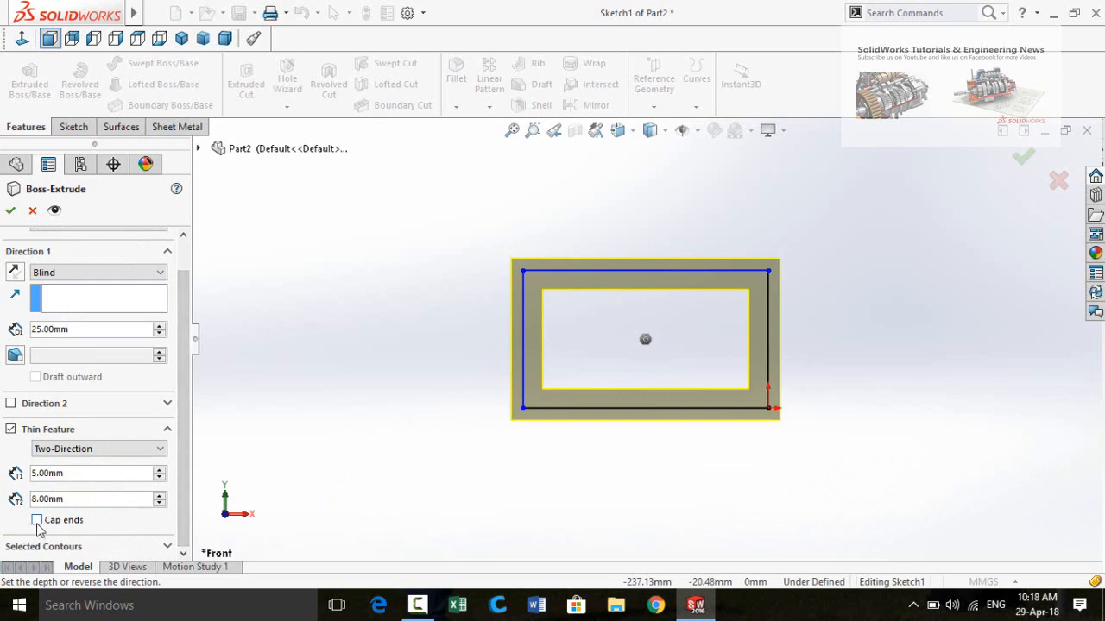
middle_click_drag(446, 422, 379, 423)
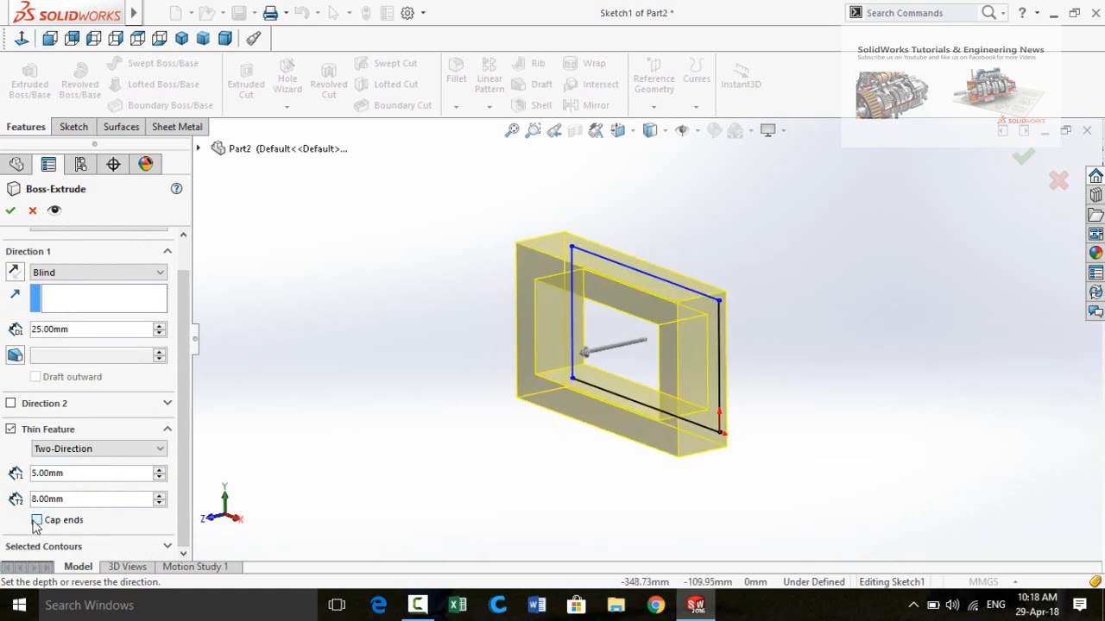
left_click(37, 521)
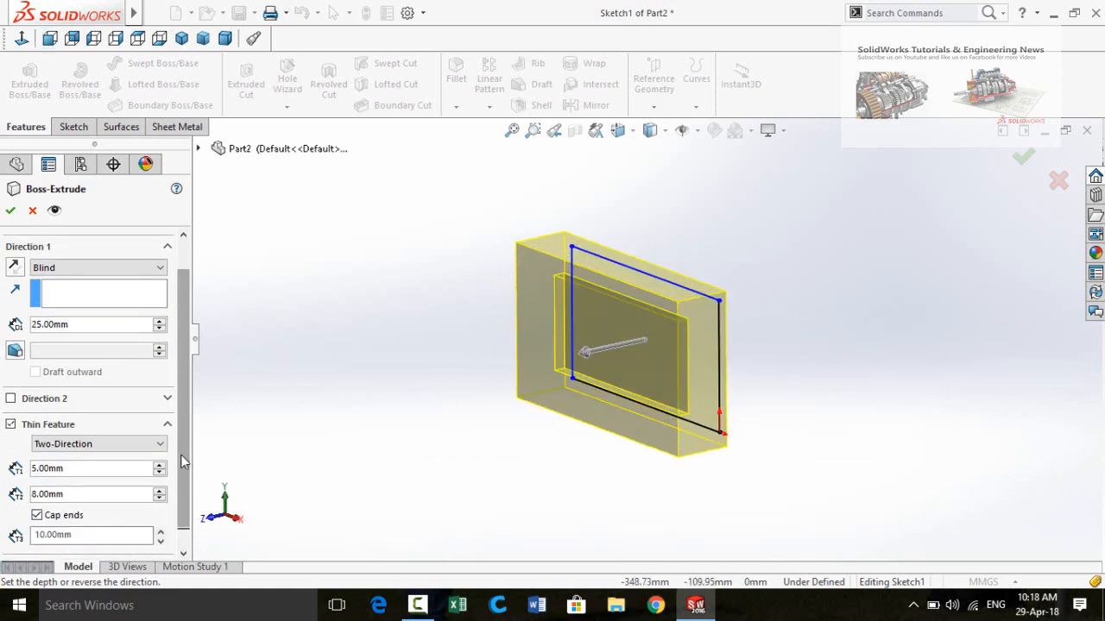
scroll(181, 455, "down", 1)
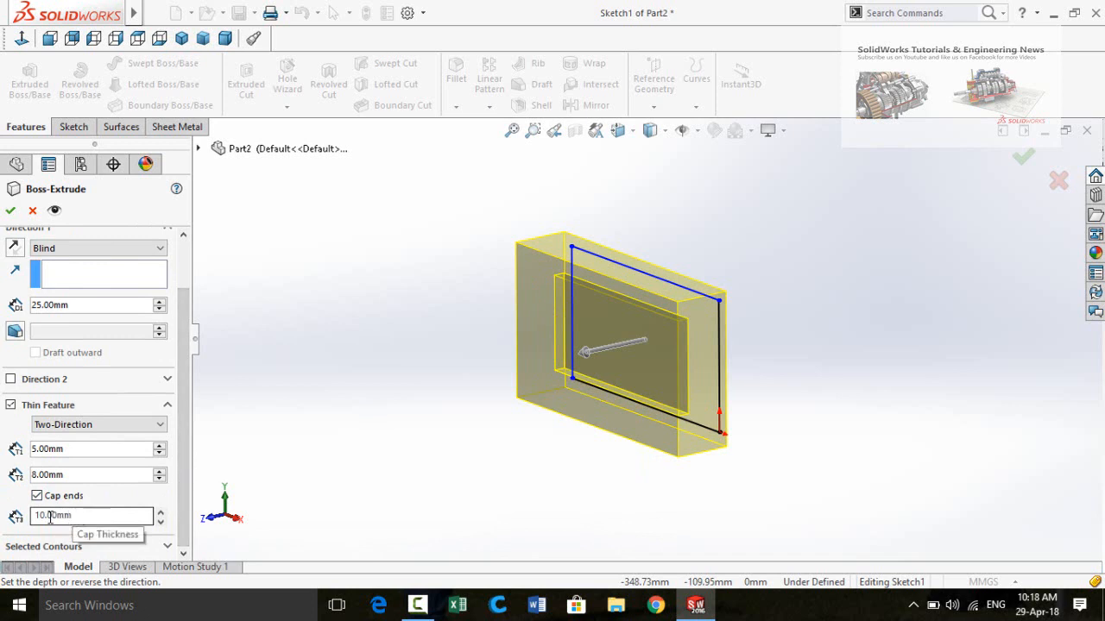
left_click_drag(35, 515, 70, 515)
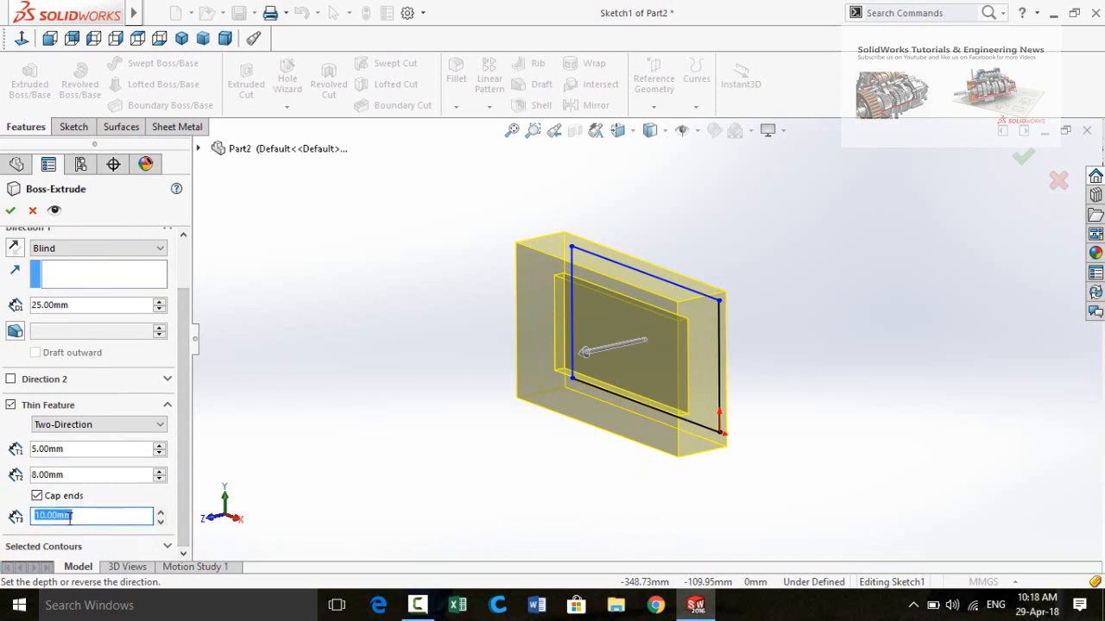
type("2")
key("Return")
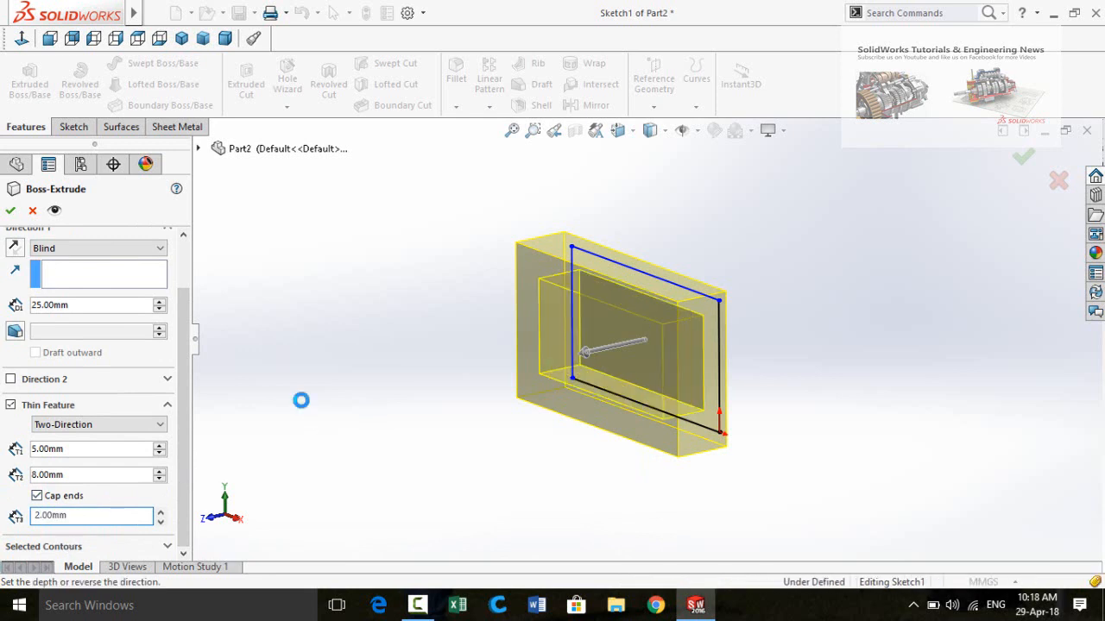
middle_click_drag(409, 354, 221, 372)
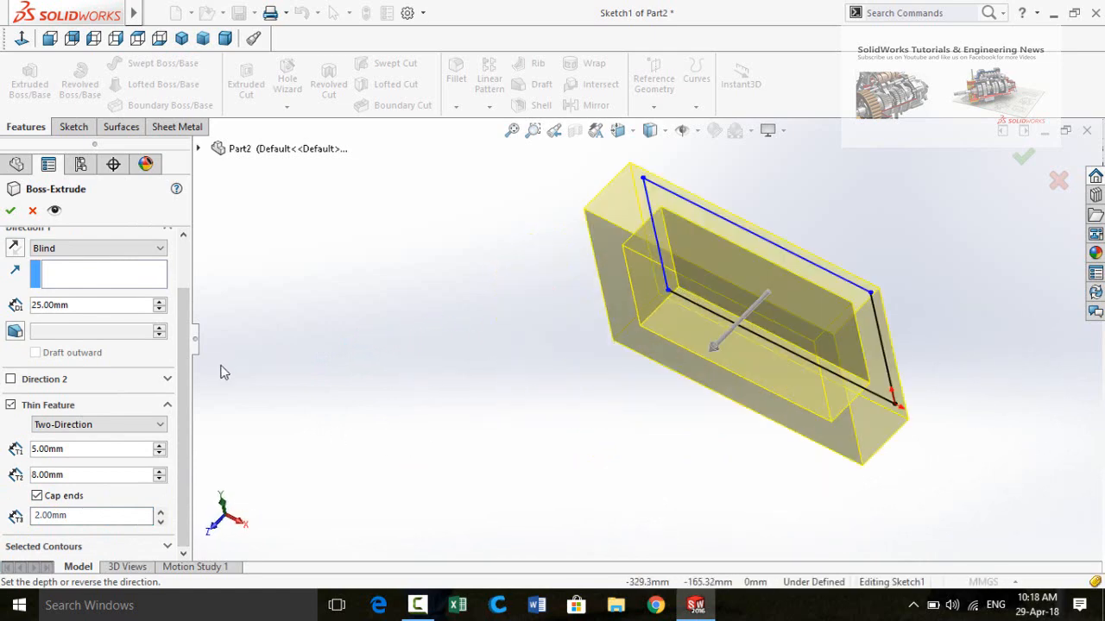
Turn off the Thin Feature option and view the solid extrusion preview nearly side-on
left_click(10, 405)
middle_click_drag(388, 406, 392, 316)
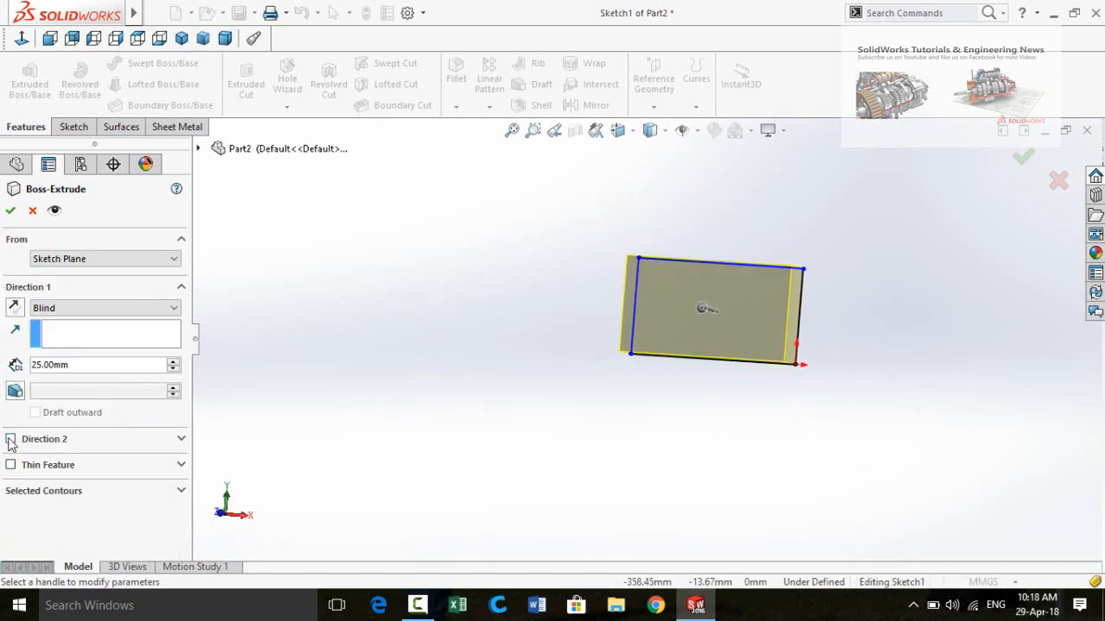
middle_click_drag(434, 292, 403, 275)
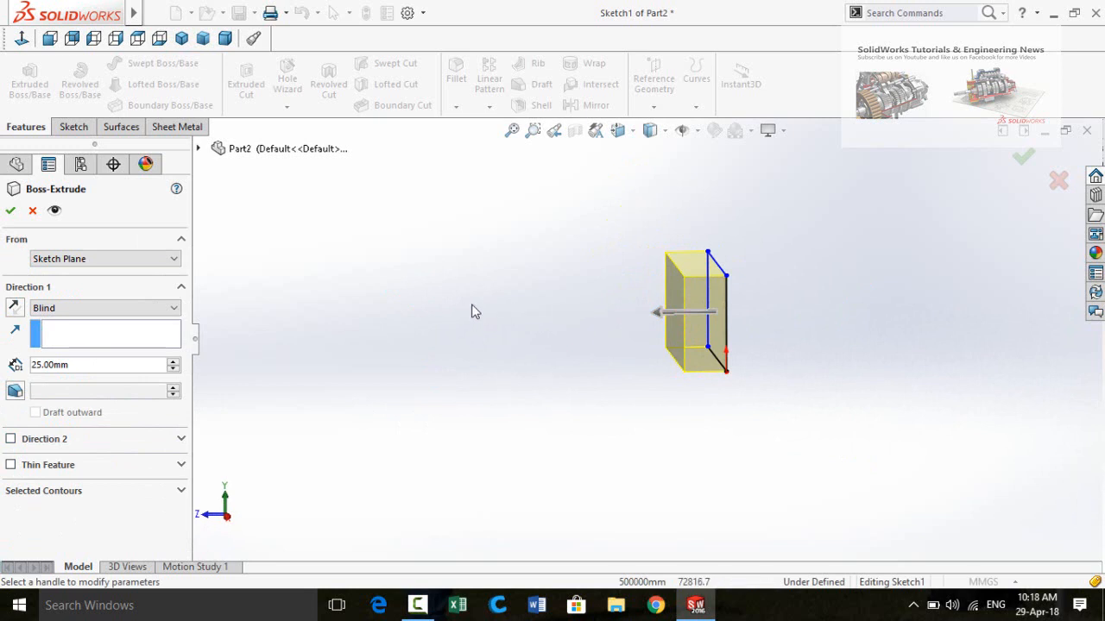
middle_click_drag(811, 297, 801, 306)
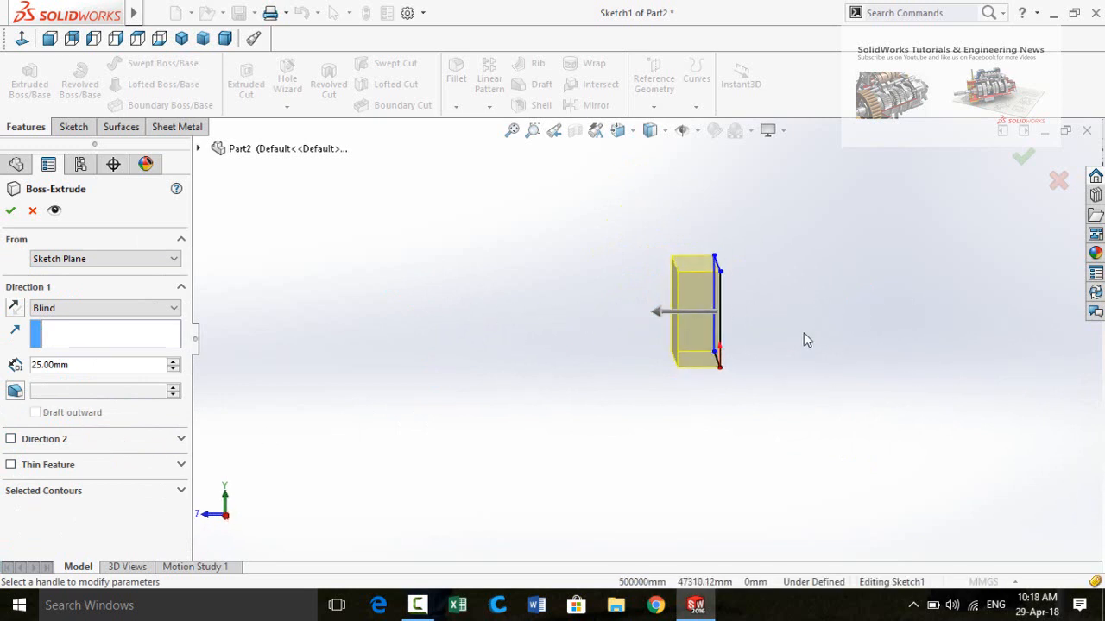
Enable Direction 2 and stretch the block to about 119 mm in Direction 2 and about 98 mm in Direction 1
left_click(10, 439)
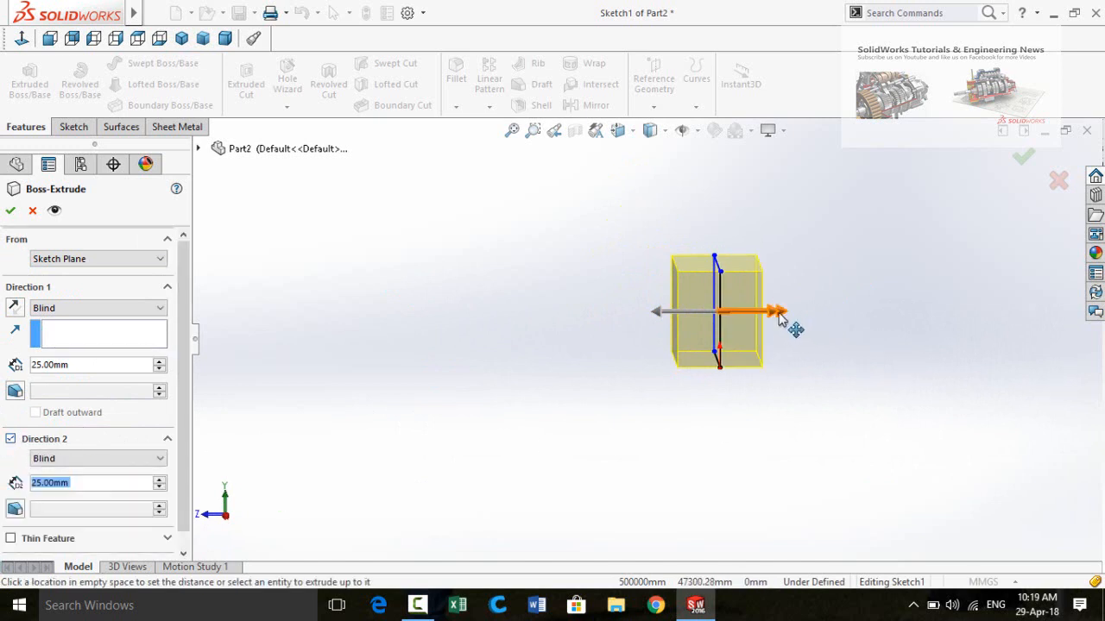
left_click_drag(791, 322, 912, 336)
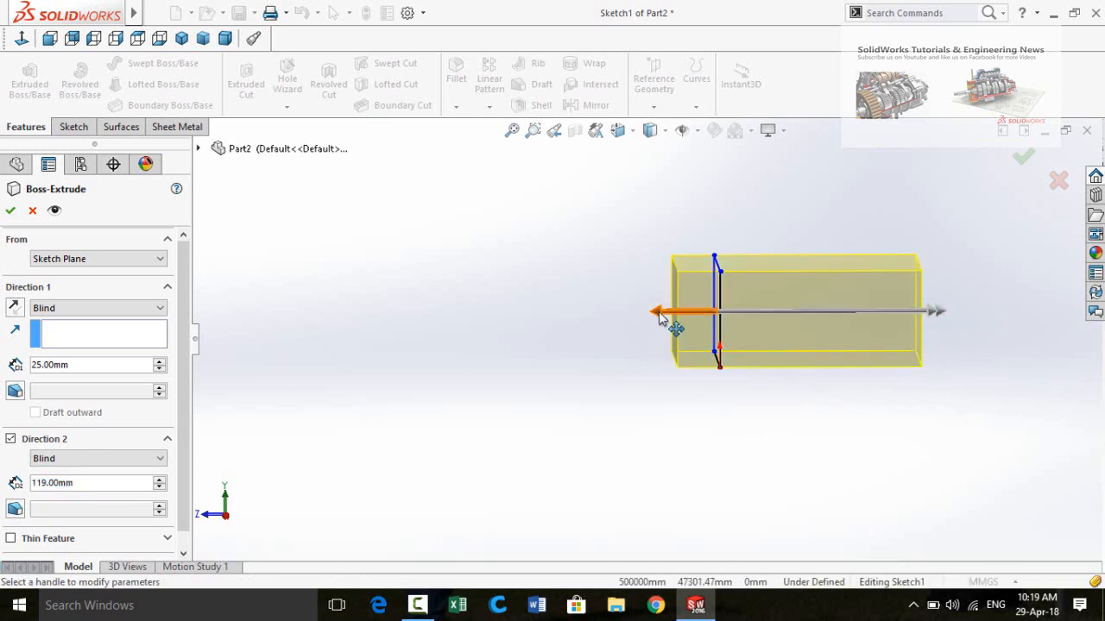
left_click_drag(666, 321, 513, 328)
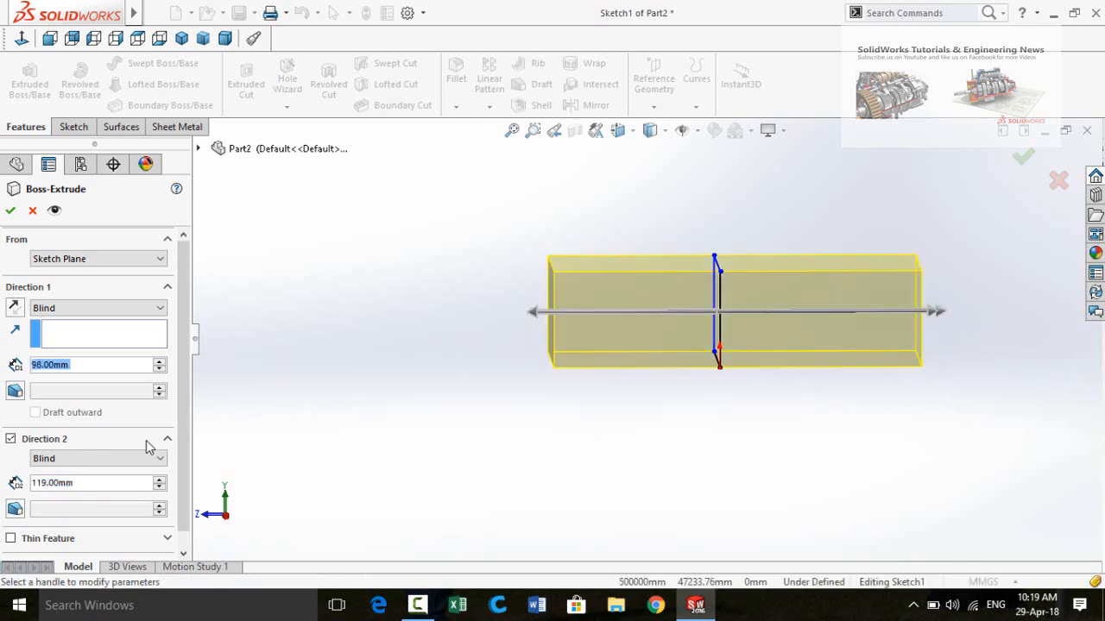
Set the Direction 2 and Direction 1 depths to 100 mm each, inspect the preview and cancel the extrusion
left_click(77, 484)
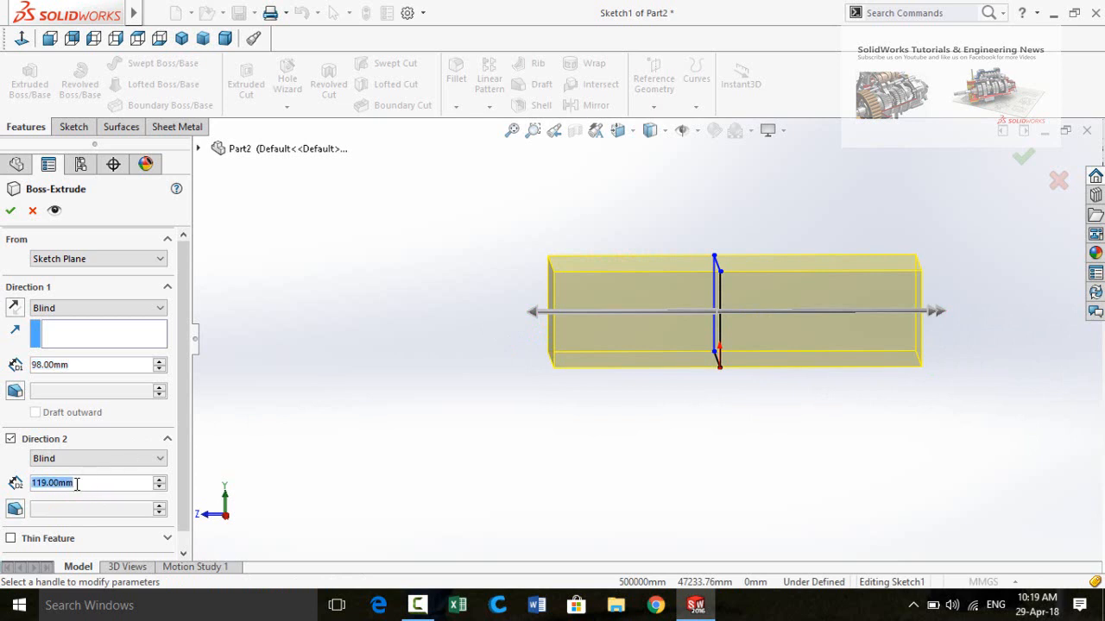
type("100")
key("Return")
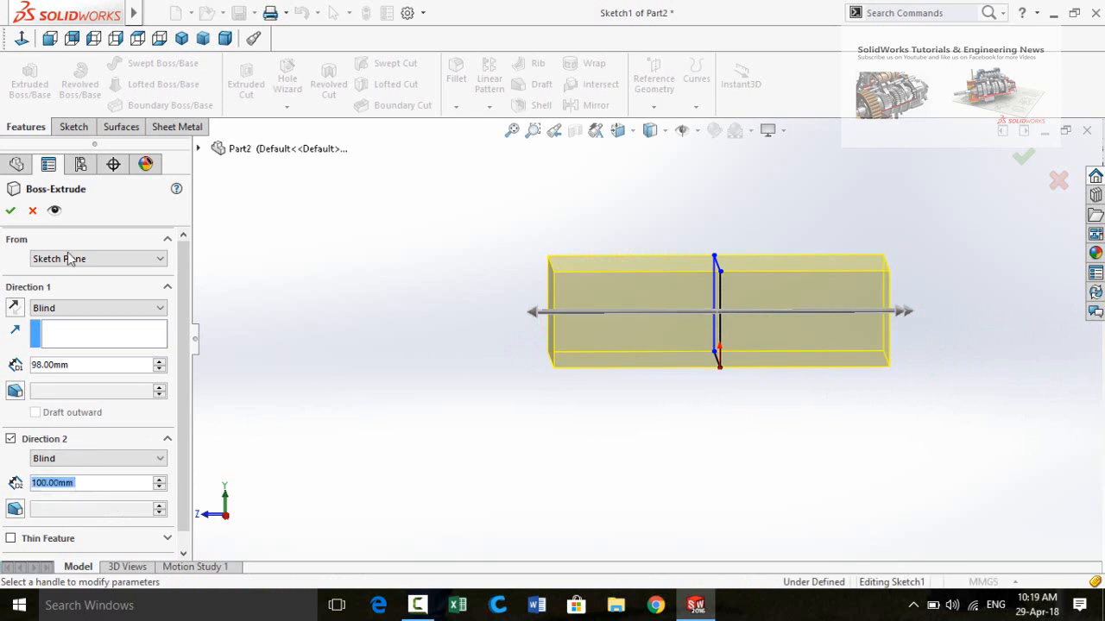
left_click(97, 364)
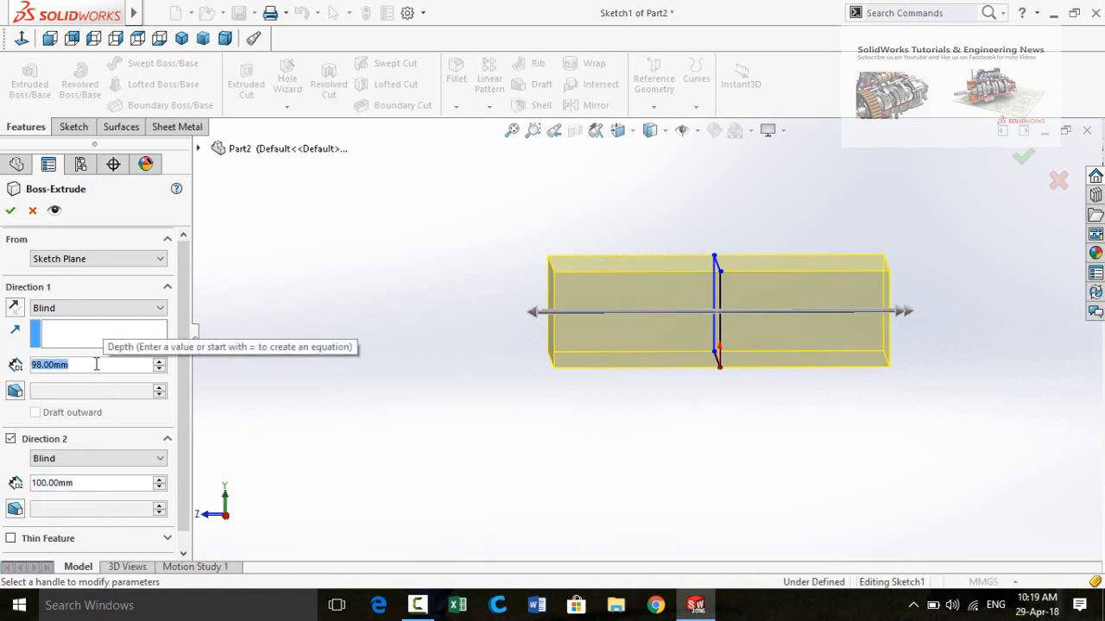
type("100")
key("Return")
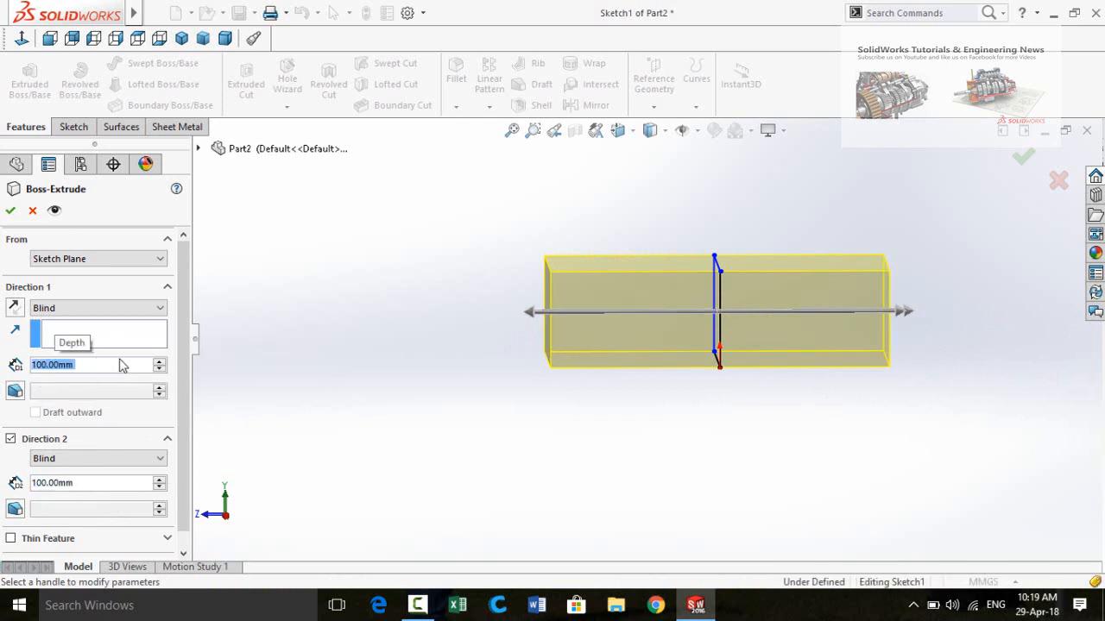
middle_click_drag(484, 319, 621, 345)
scroll(623, 345, "up", 2)
scroll(823, 342, "down", 1)
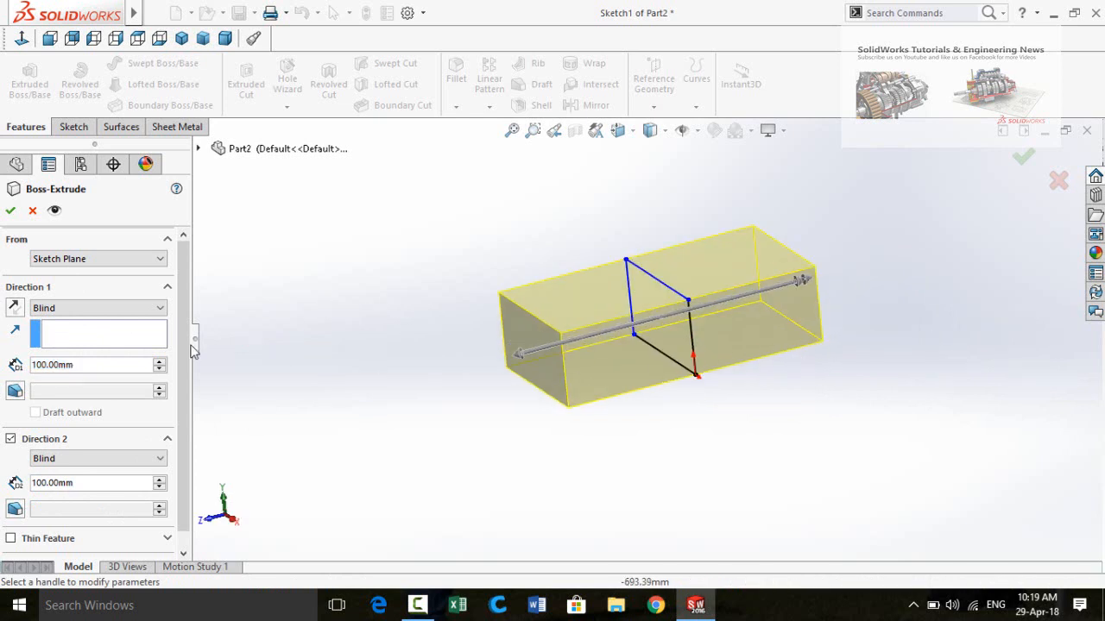
middle_click_drag(561, 380, 646, 389)
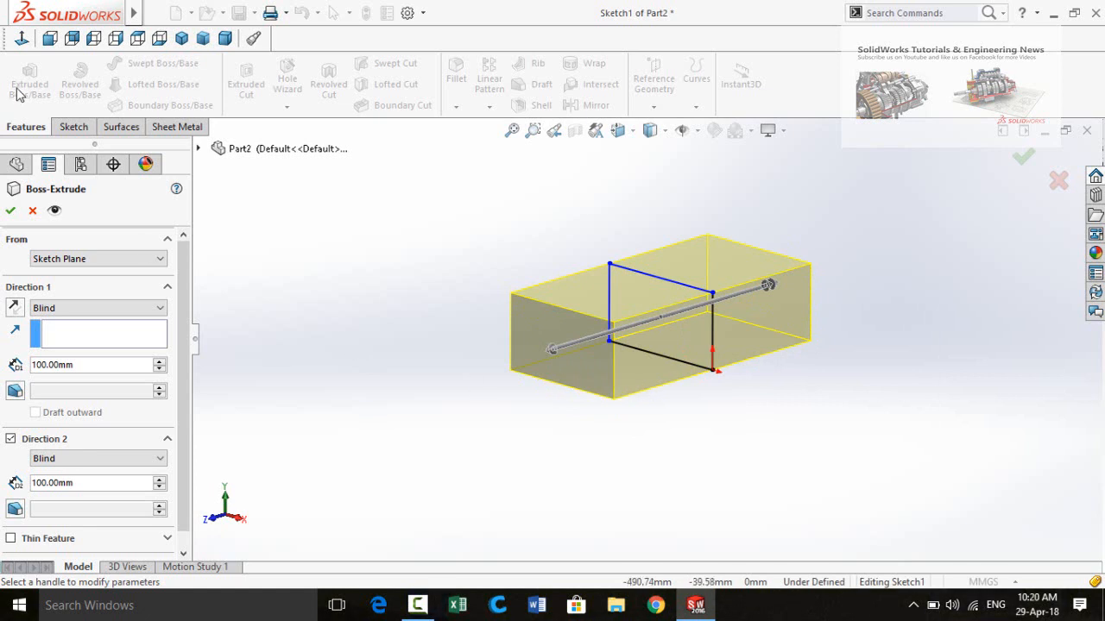
left_click(32, 212)
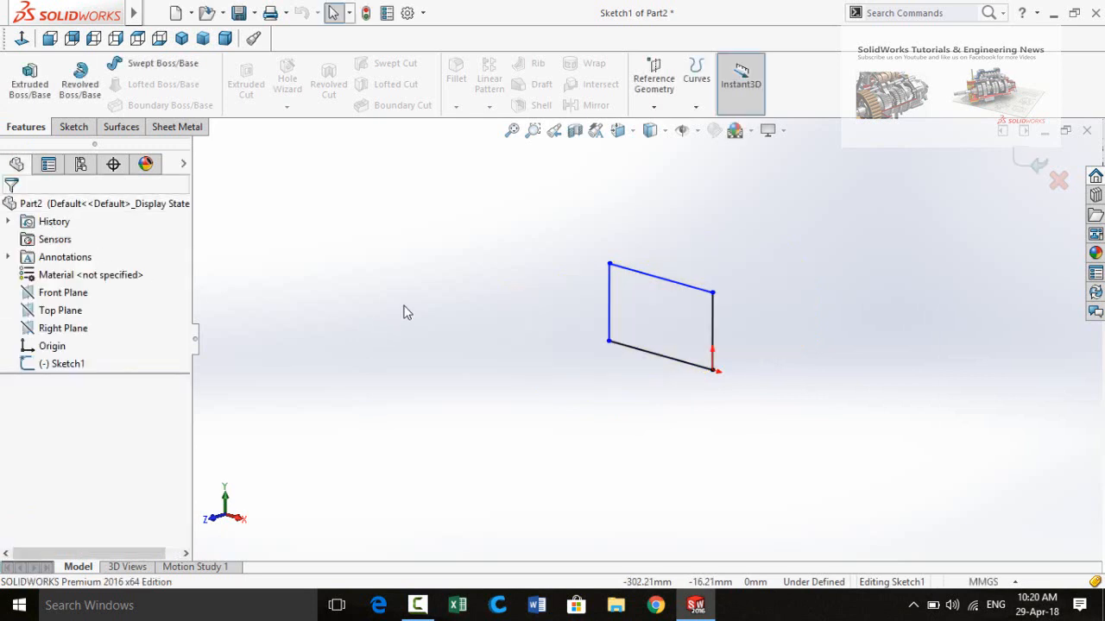
Exit the rectangle sketch without keeping its changes and delete the whole sketch from the part
middle_click_drag(567, 299, 596, 259)
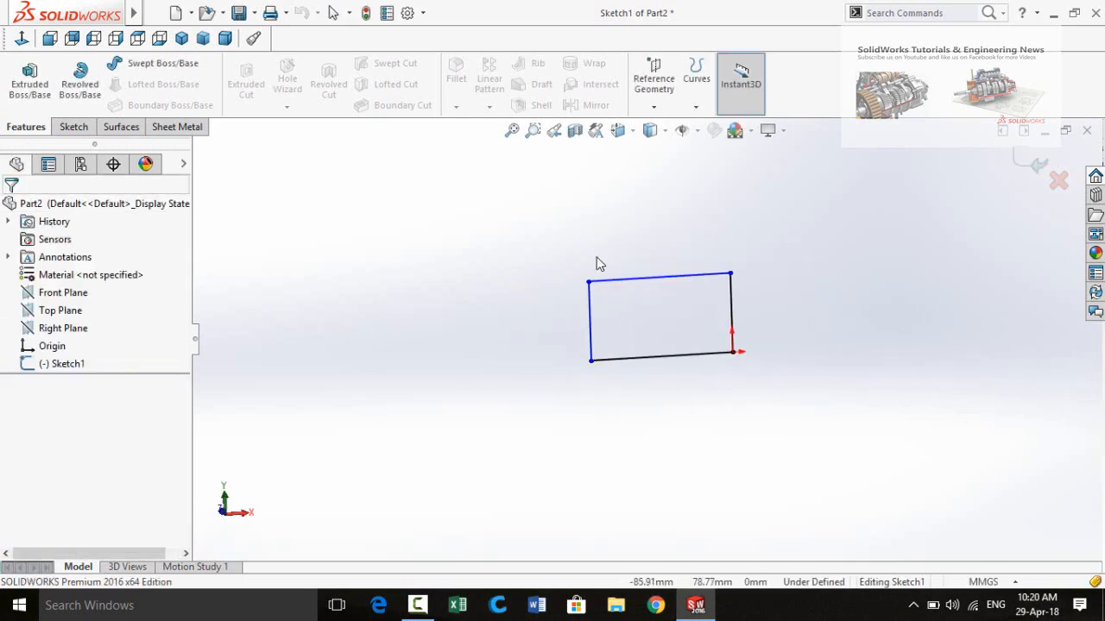
left_click_drag(780, 236, 534, 434)
key("Delete")
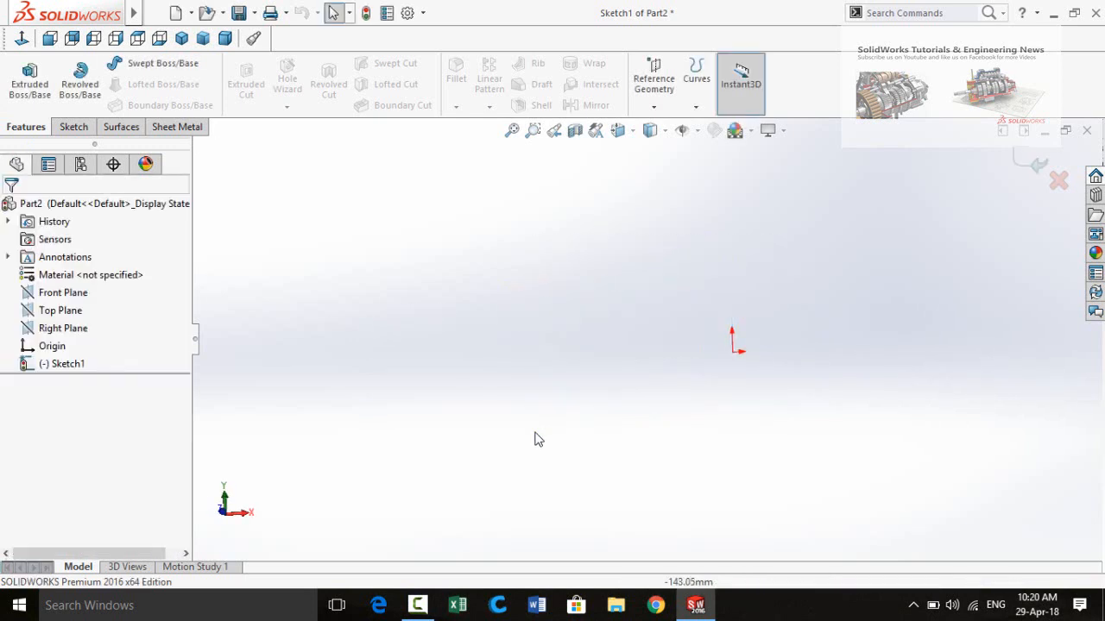
left_click(1060, 181)
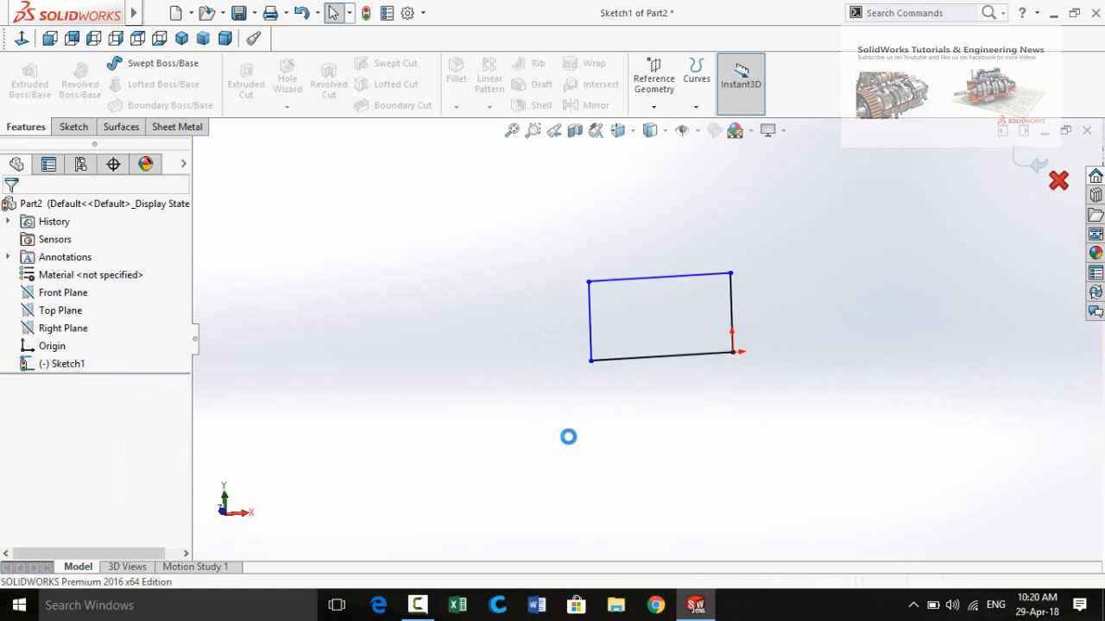
right_click(649, 360)
left_click(689, 517)
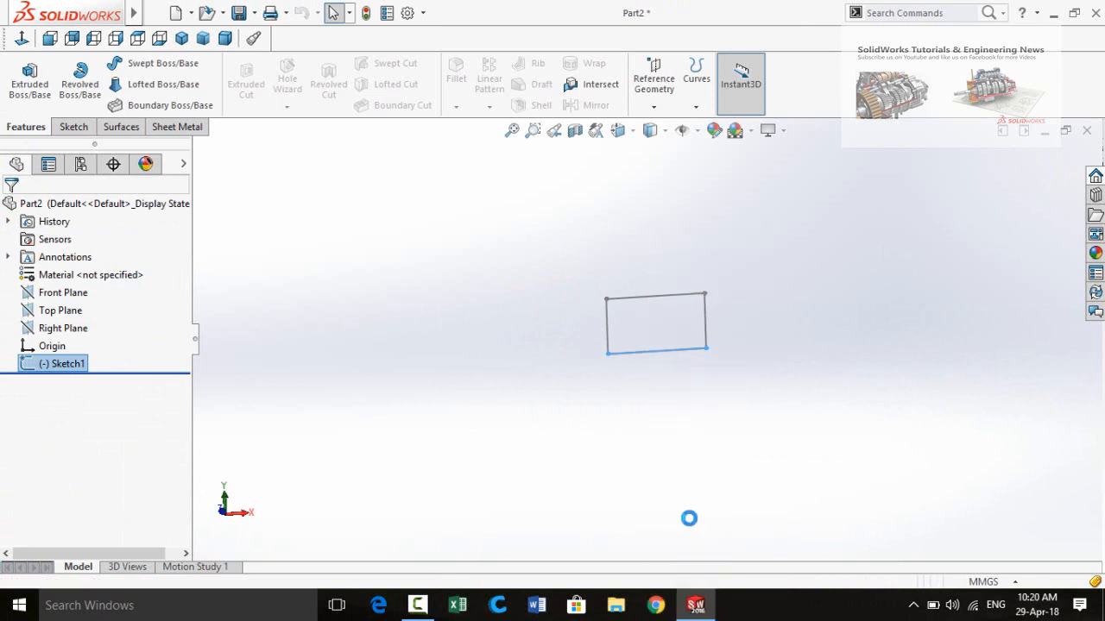
Start a new sketch on the Front Plane and draw a corner rectangle from the origin, about 247 mm by 110 mm
left_click(63, 293)
left_click(121, 273)
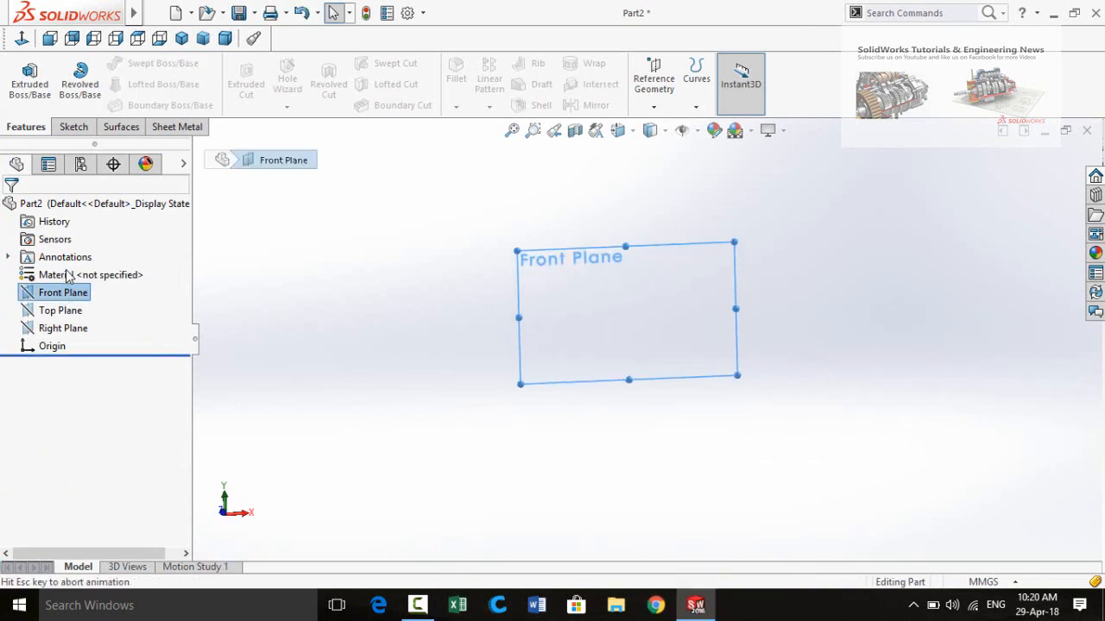
left_click(22, 38)
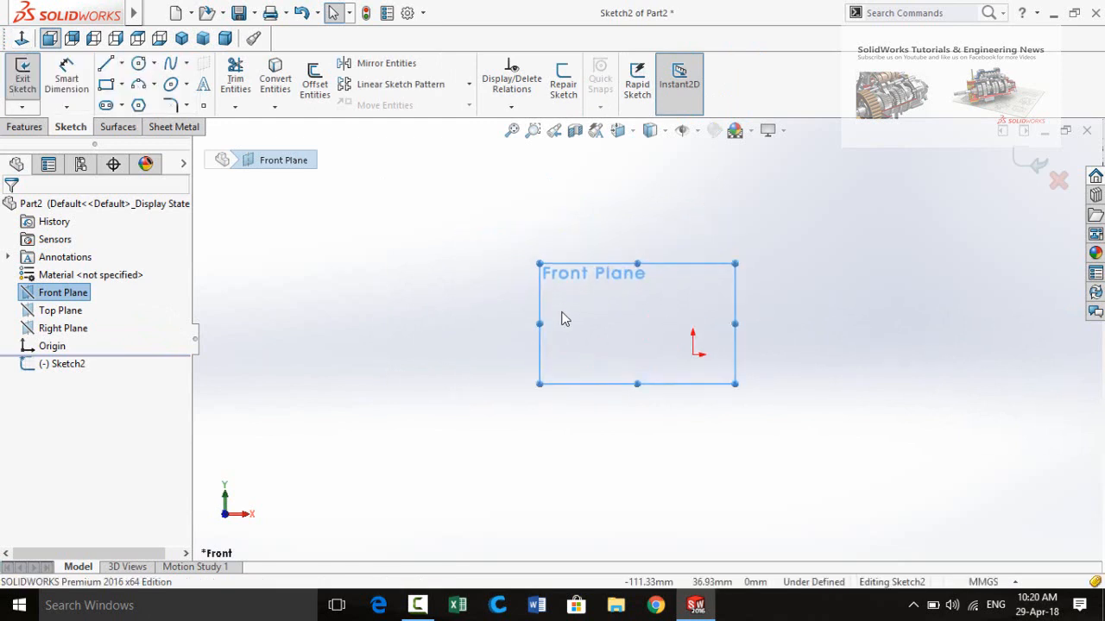
left_click(105, 83)
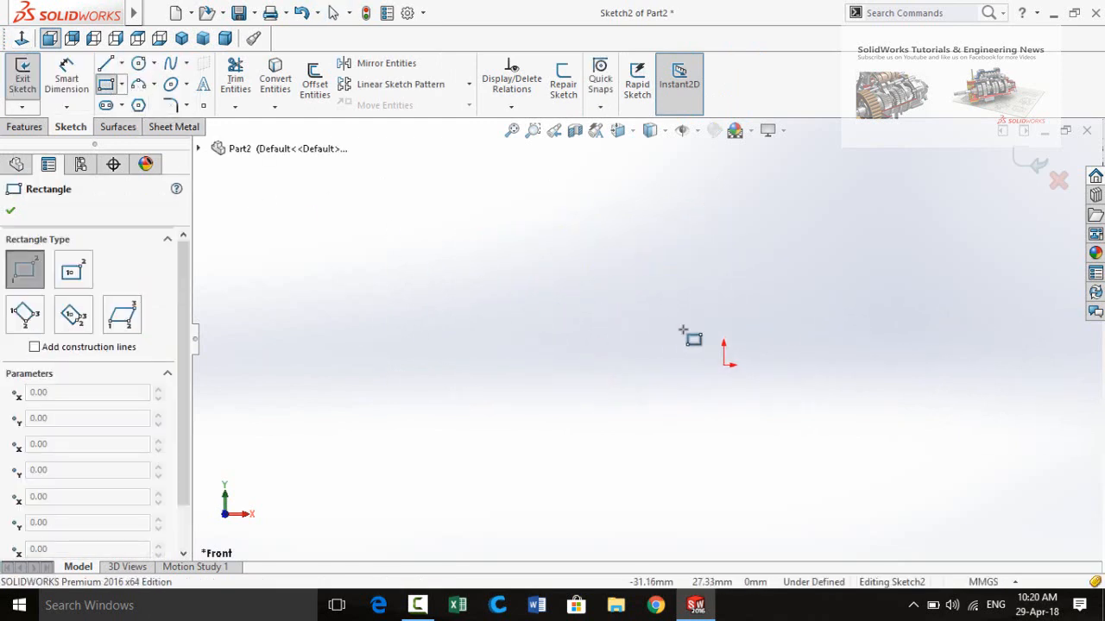
mouse_move(723, 365)
left_mouse_down()
mouse_move(424, 241)
mouse_move(397, 220)
left_mouse_up()
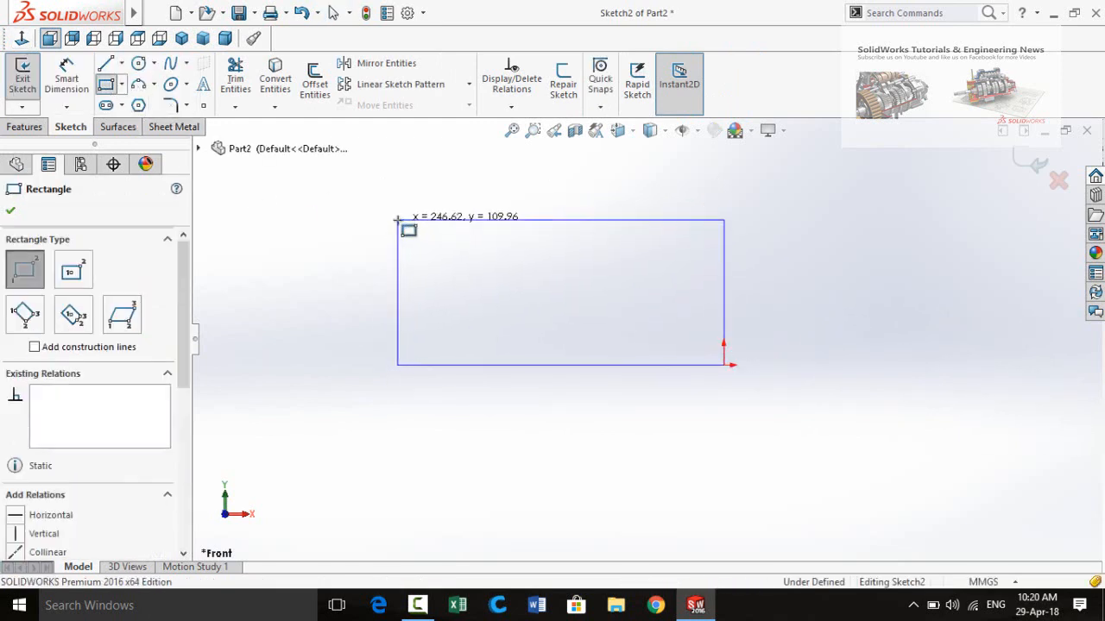
right_click_drag(631, 476, 636, 399)
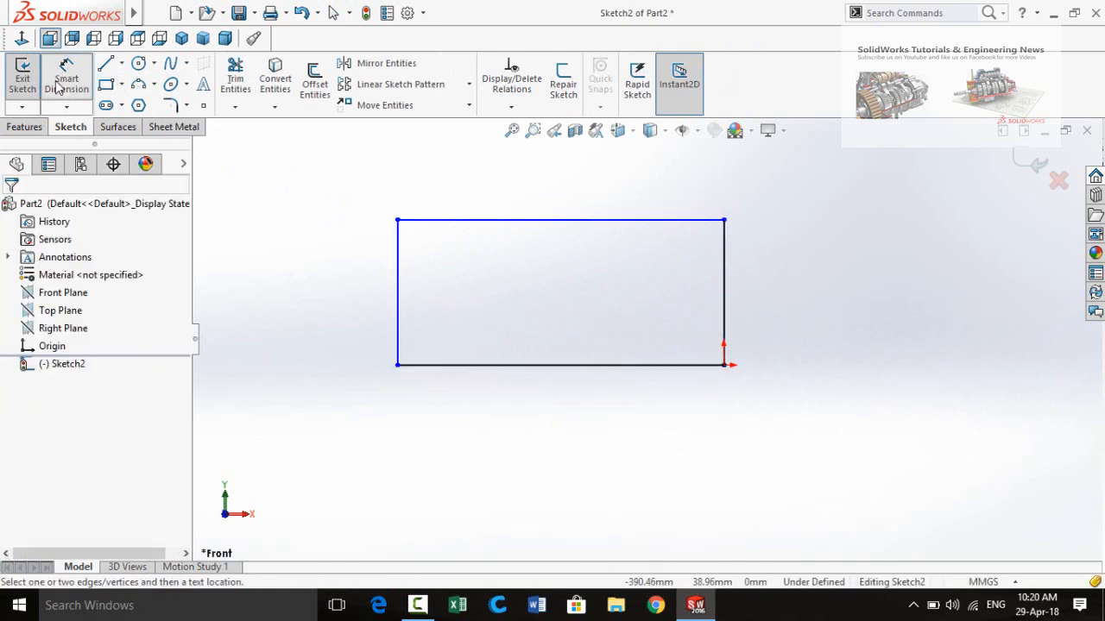
Dimension the rectangle's lower horizontal edge and set its length to 3 ft
left_click(641, 371)
left_click(604, 442)
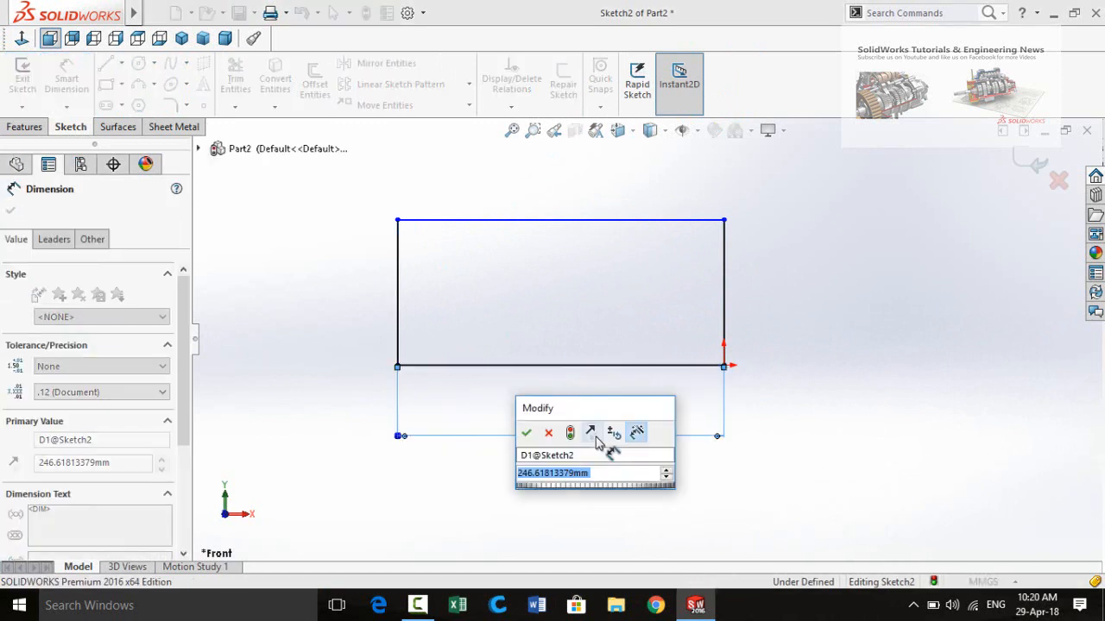
type("3ft")
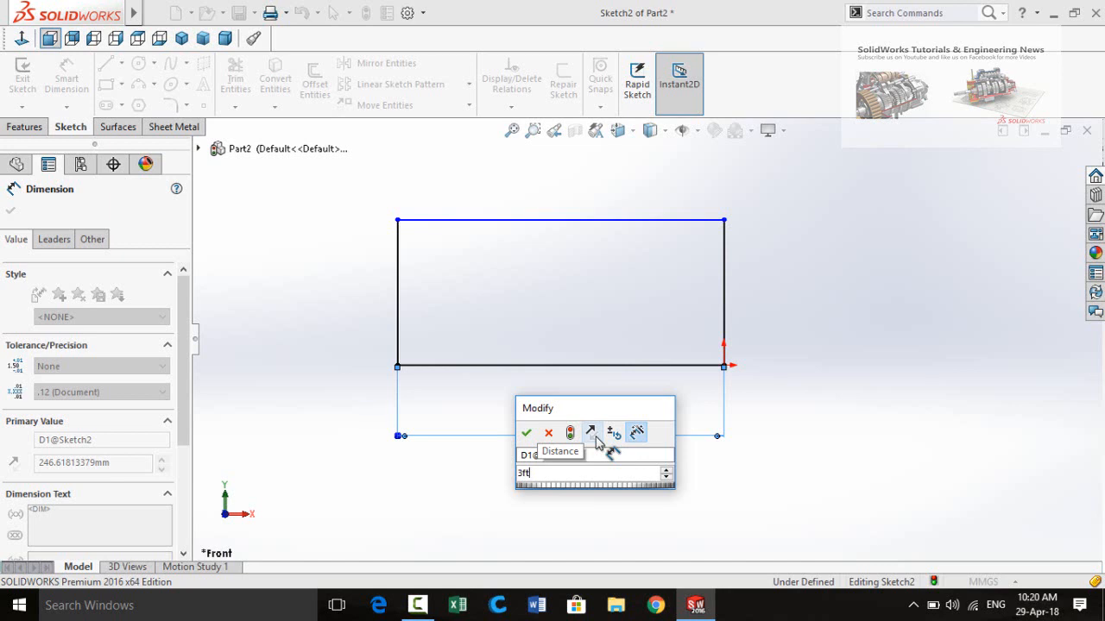
key("Return")
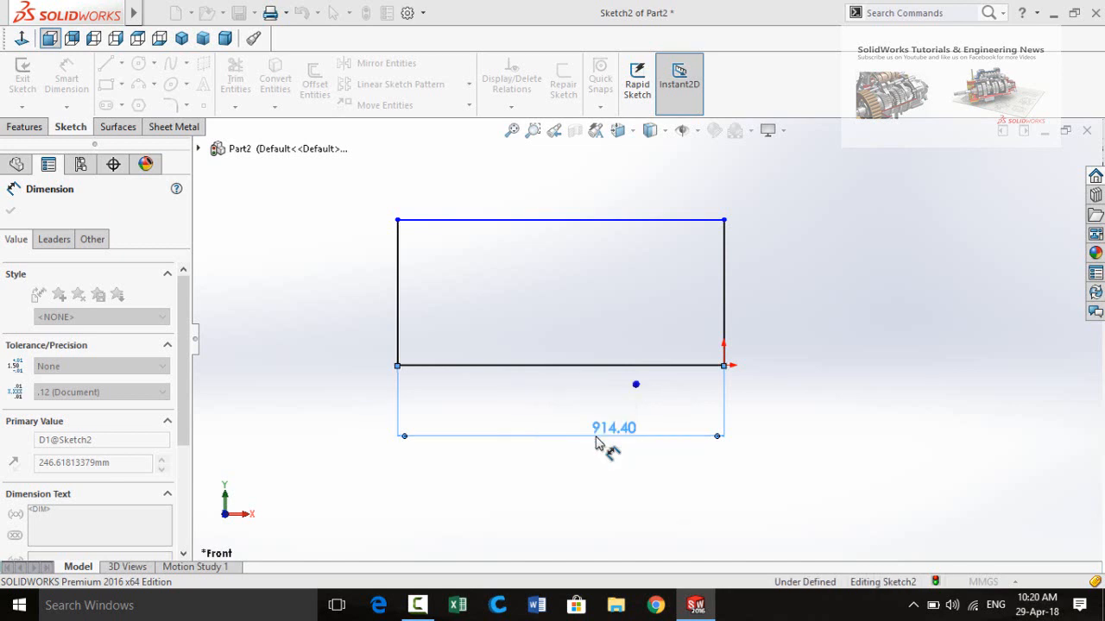
Dimension the rectangle's vertical edge through the origin and set its length to 2 ft
left_click(723, 318)
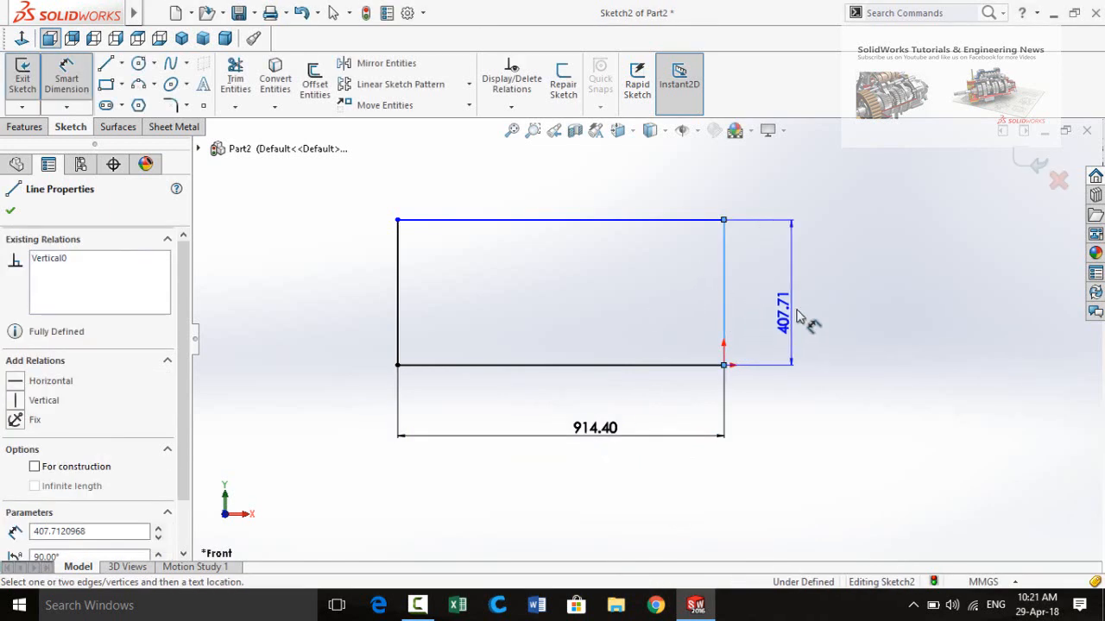
left_click(802, 314)
type("2")
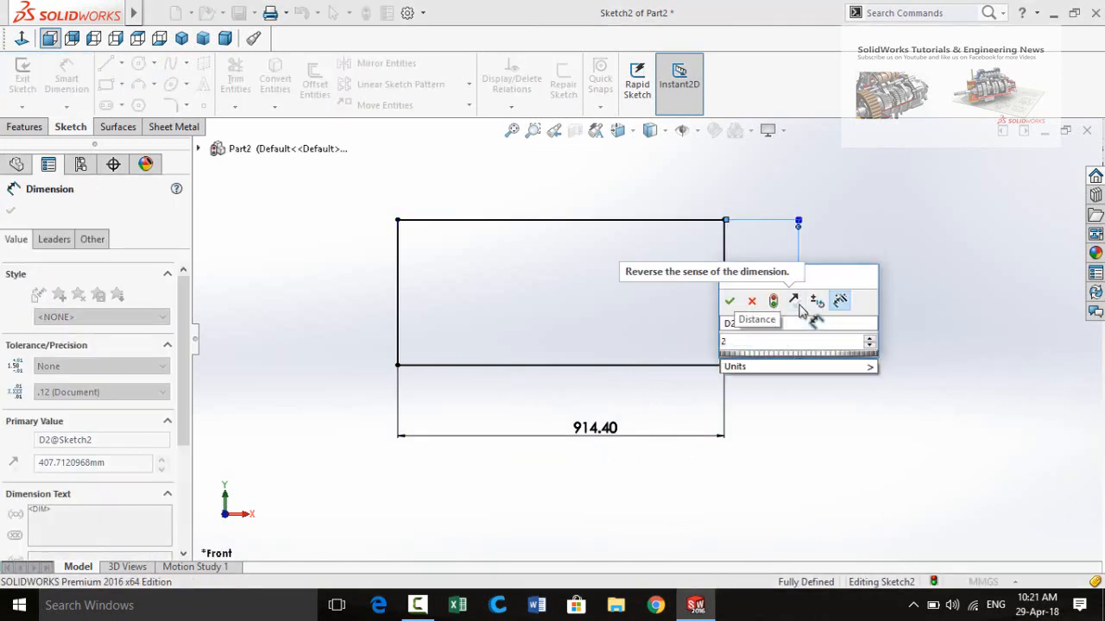
type("ft")
key("Return")
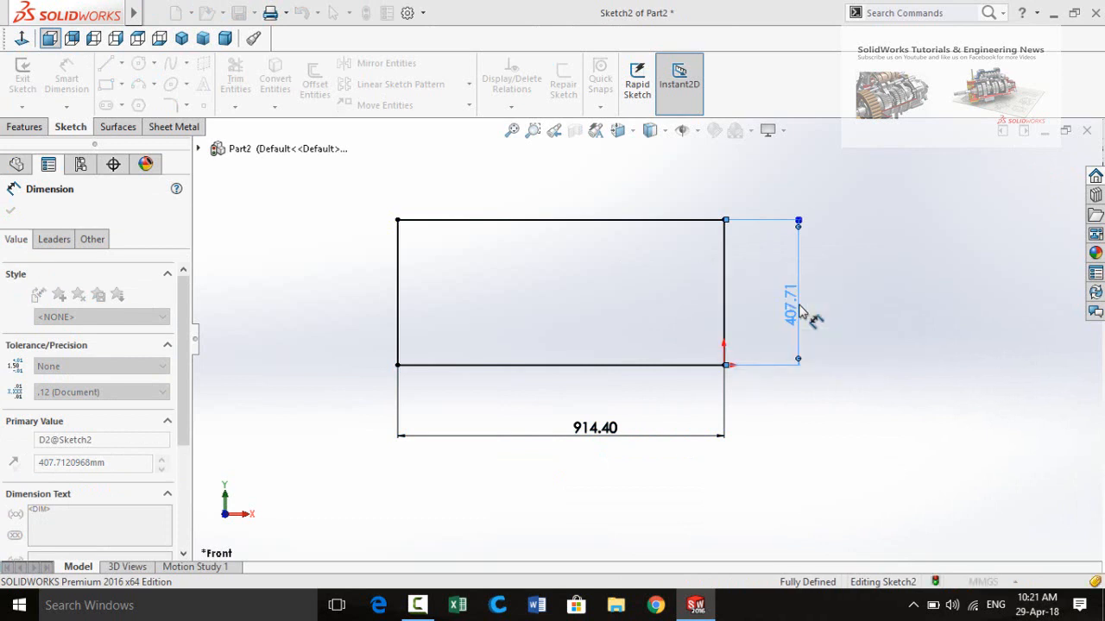
scroll(740, 337, "up", 3)
left_click(380, 341)
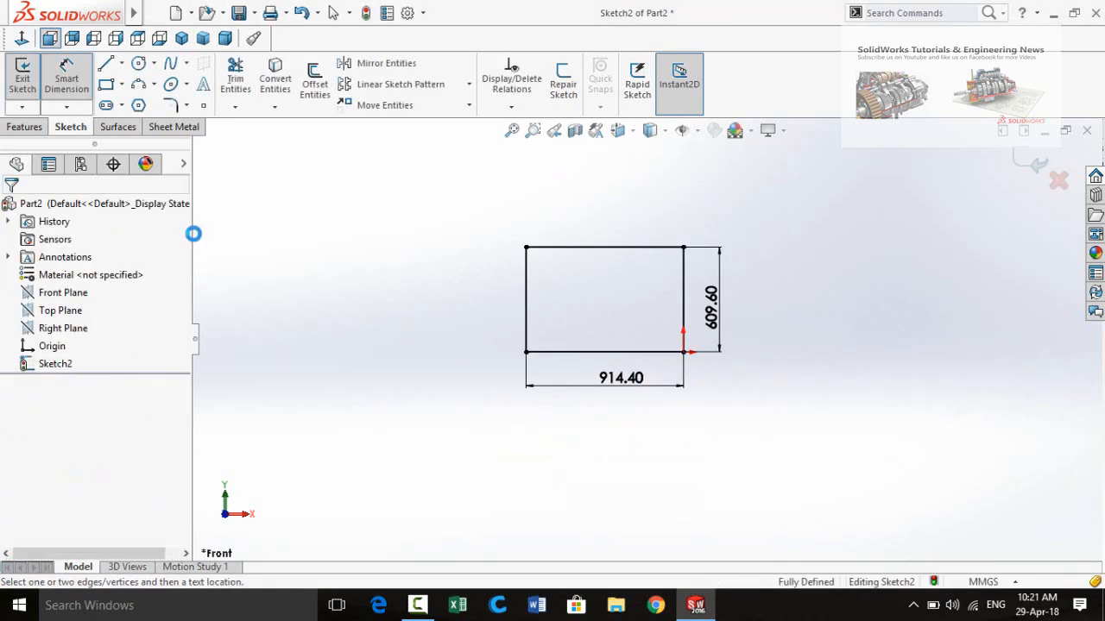
Round all four corners of the rectangle with 70 mm sketch fillets
left_click(171, 105)
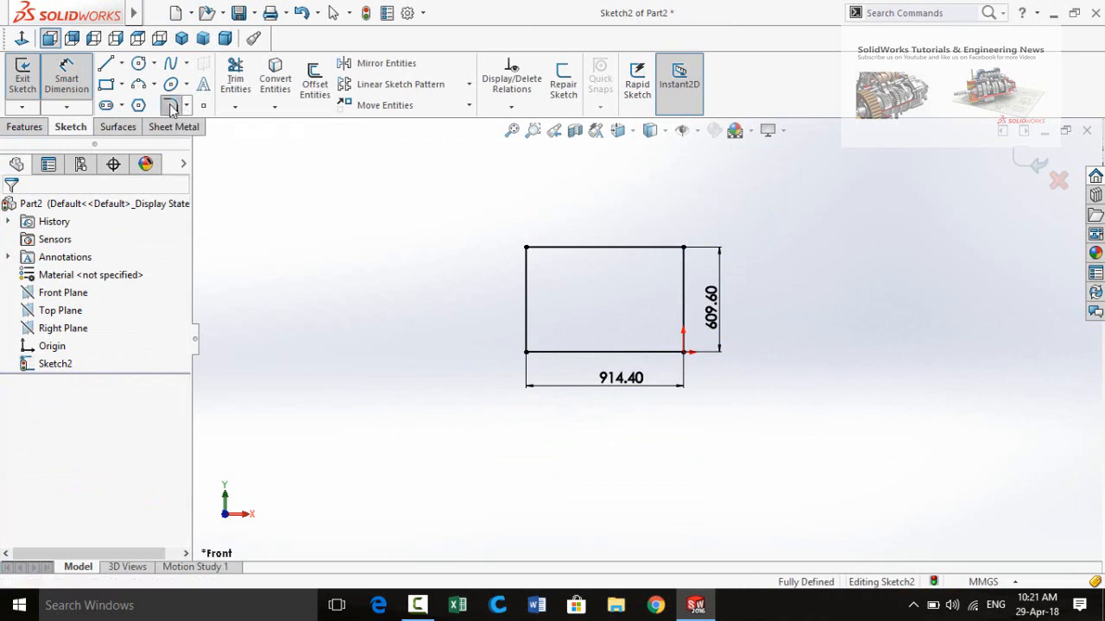
scroll(527, 252, "down", 3)
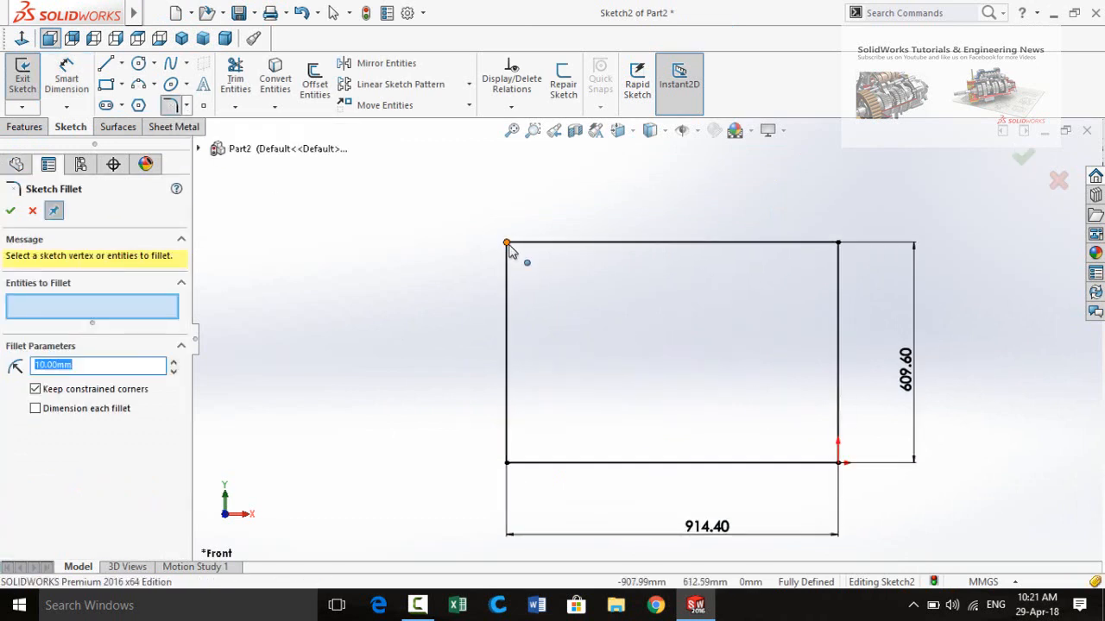
left_click(507, 244)
left_click(837, 244)
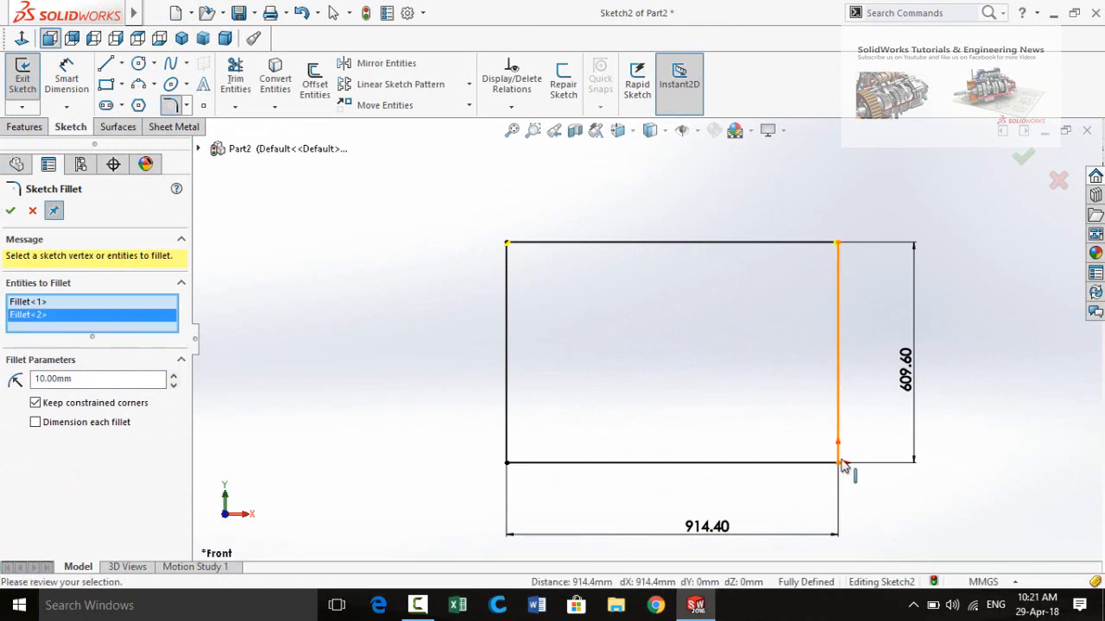
left_click(838, 464)
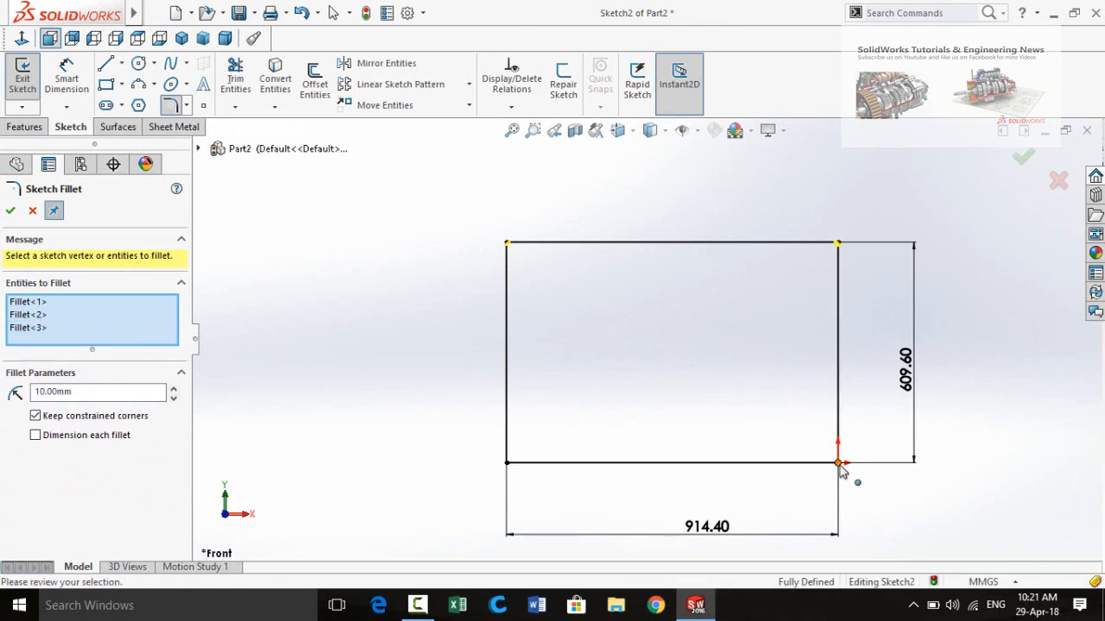
left_click(506, 464)
left_click(104, 404)
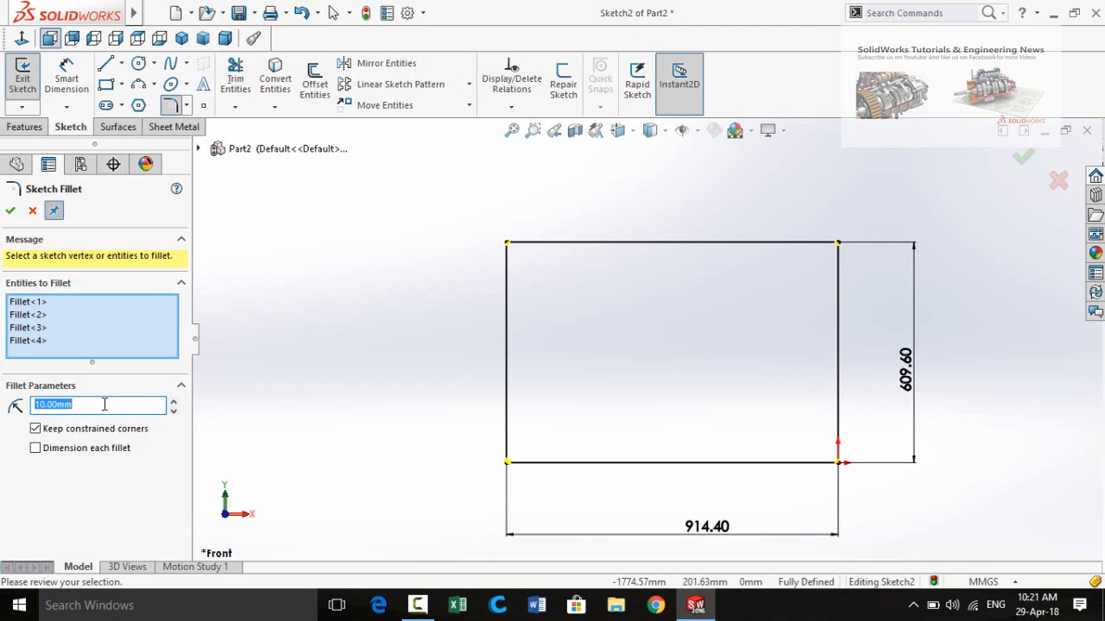
left_click(172, 402)
left_click(172, 402)
left_click(172, 401)
left_click(172, 401)
left_click(172, 402)
left_click(172, 401)
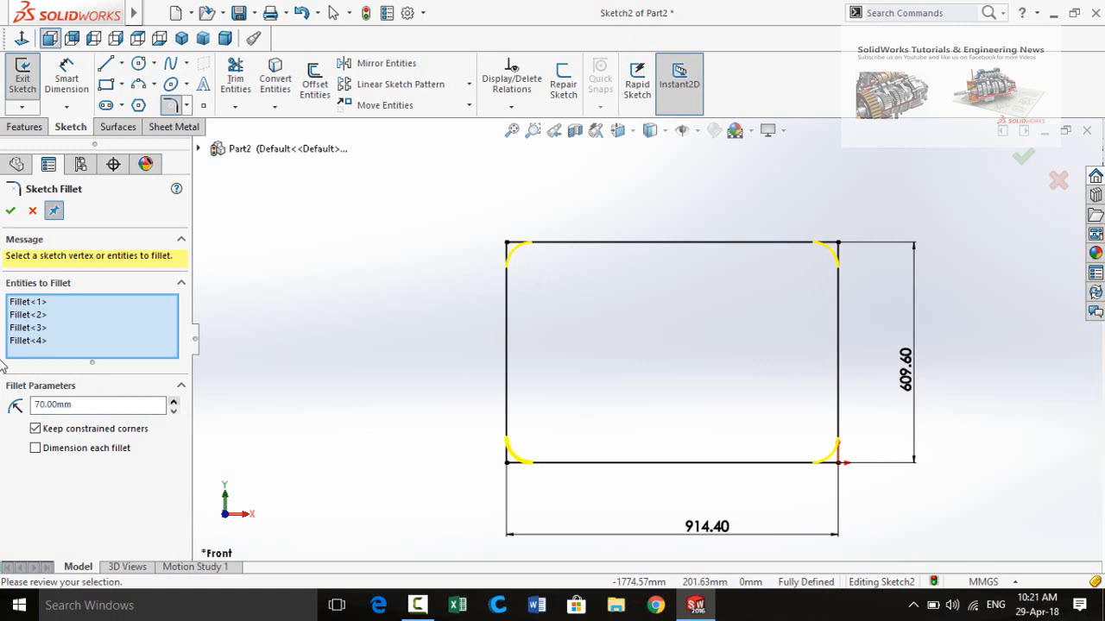
left_click(10, 210)
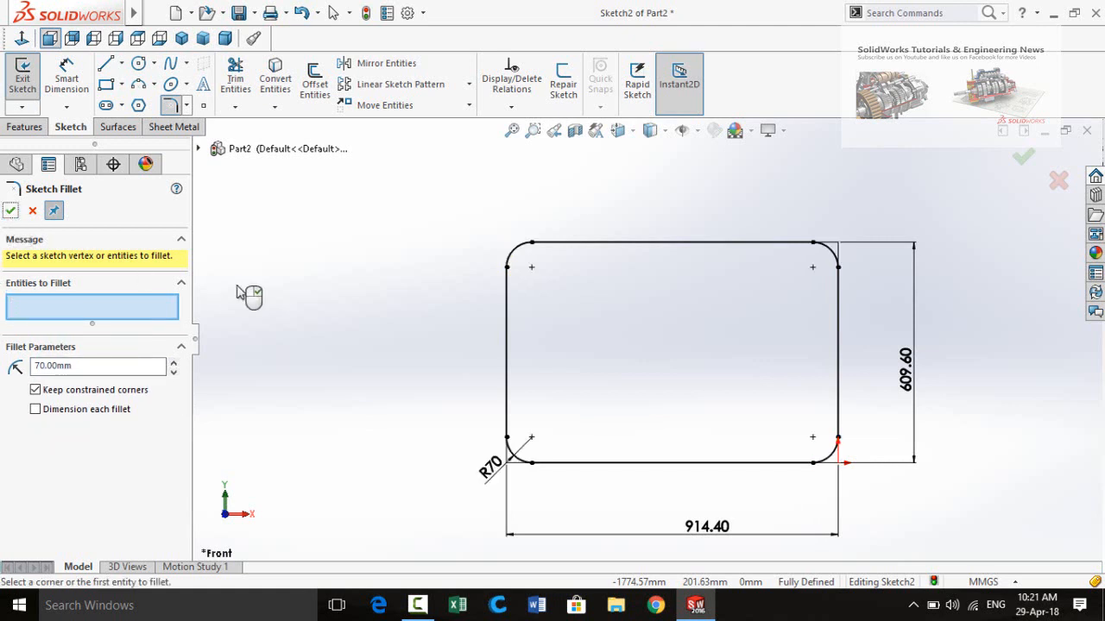
left_click(8, 211)
Extrude the rounded rectangle with a Blind depth of 1.5 in from the sketch plane
scroll(408, 339, "up", 2)
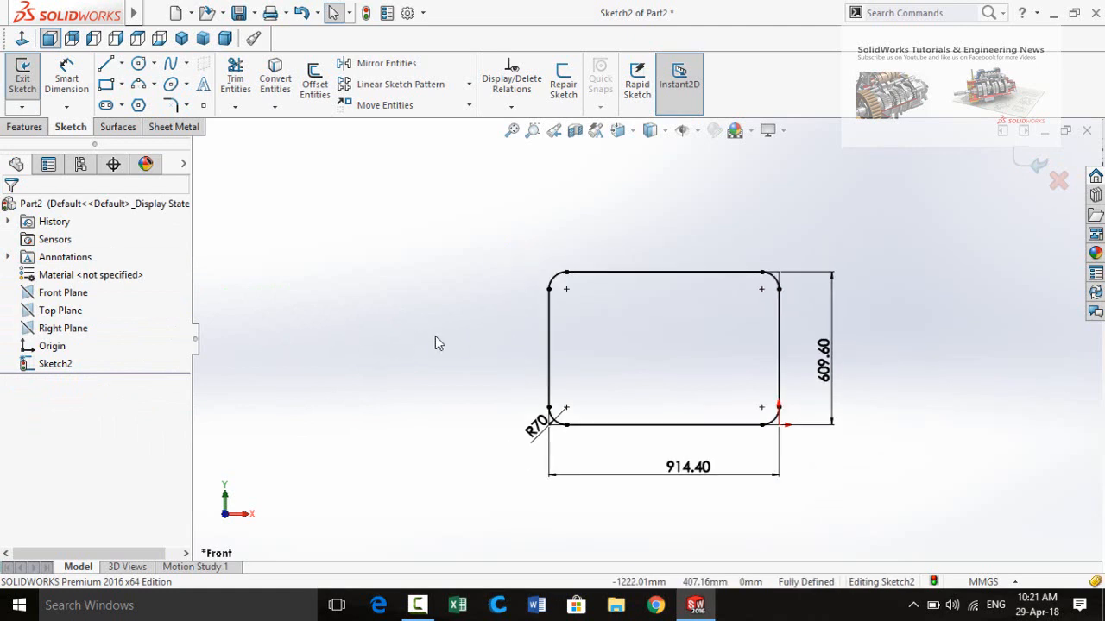
left_click(17, 130)
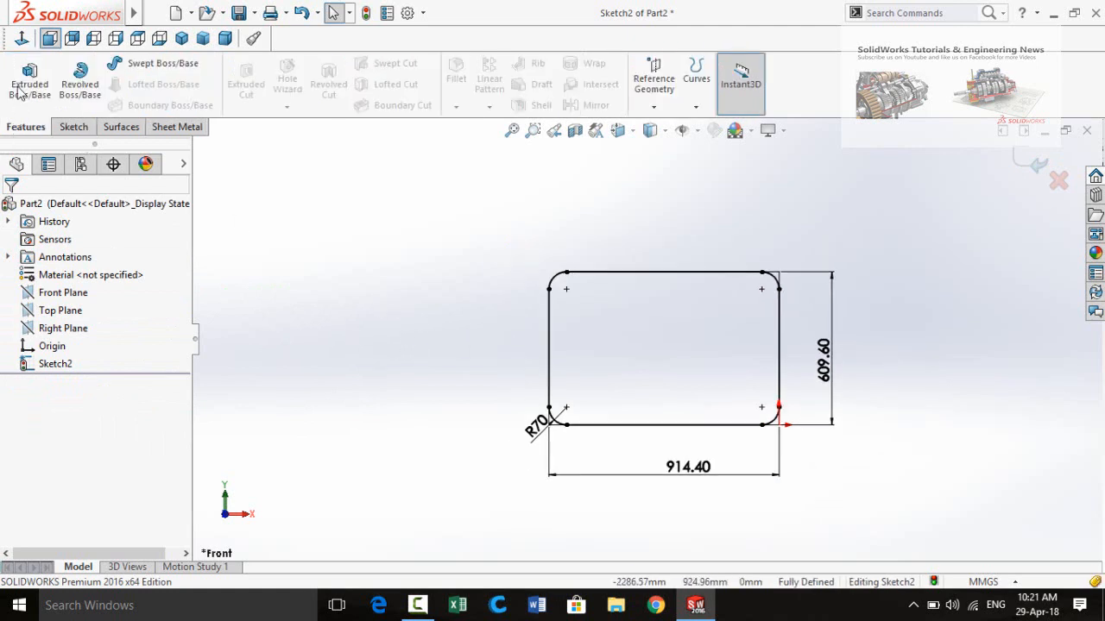
left_click(24, 90)
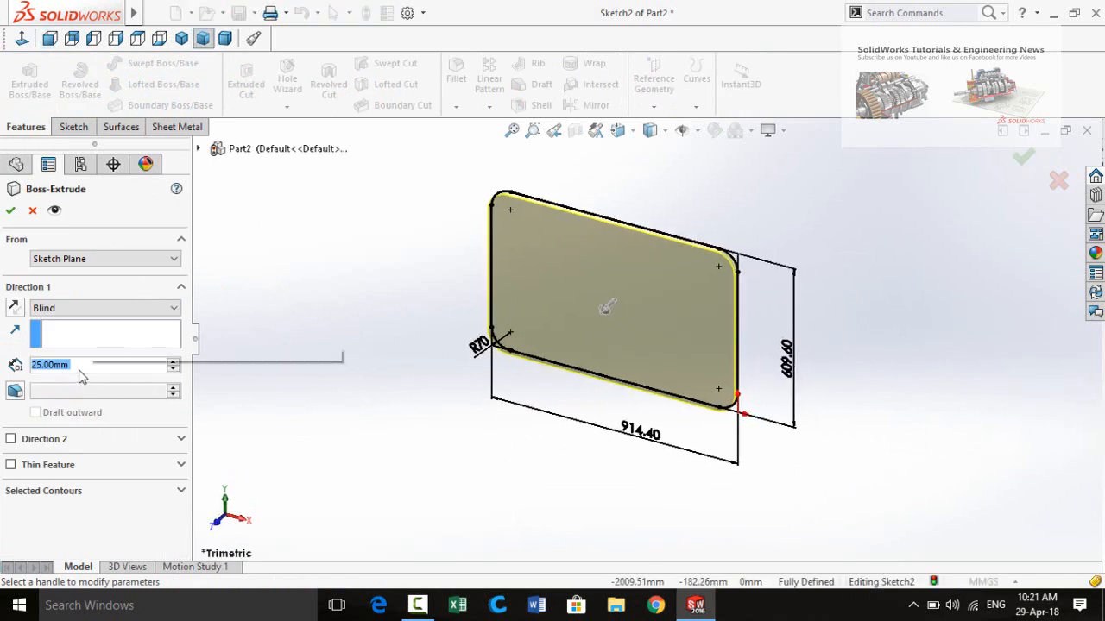
middle_click_drag(277, 333, 279, 347)
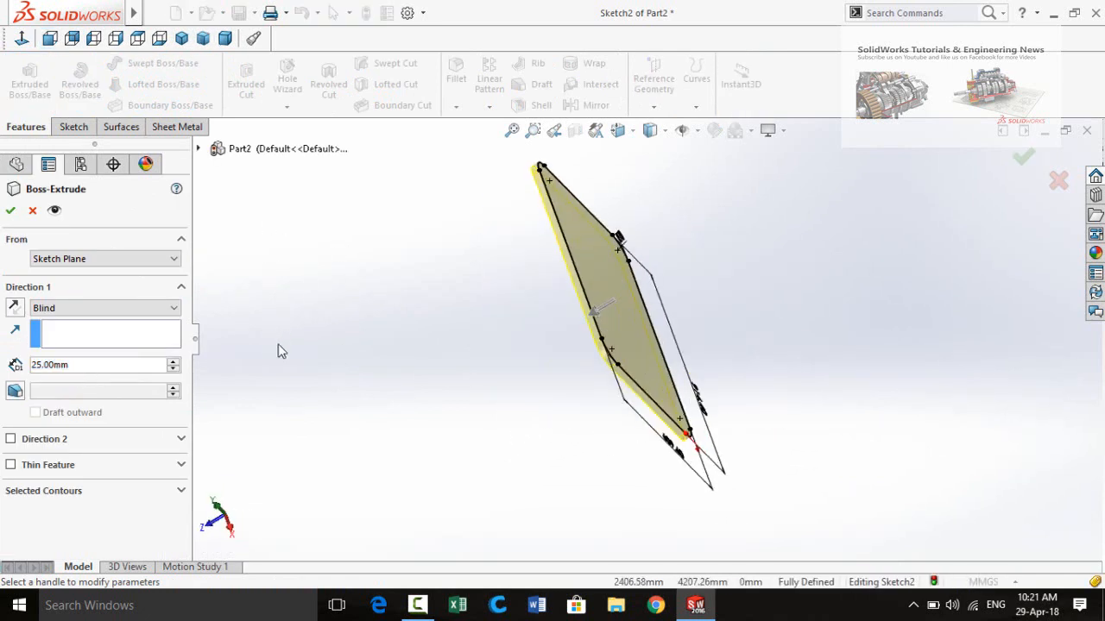
double_click(93, 367)
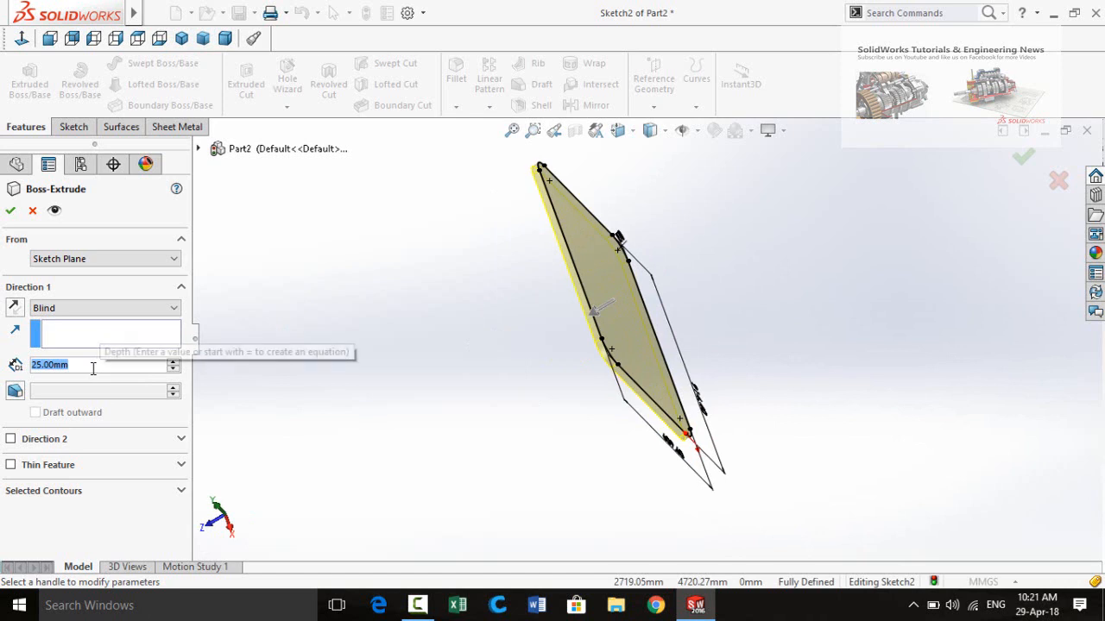
type("1.5")
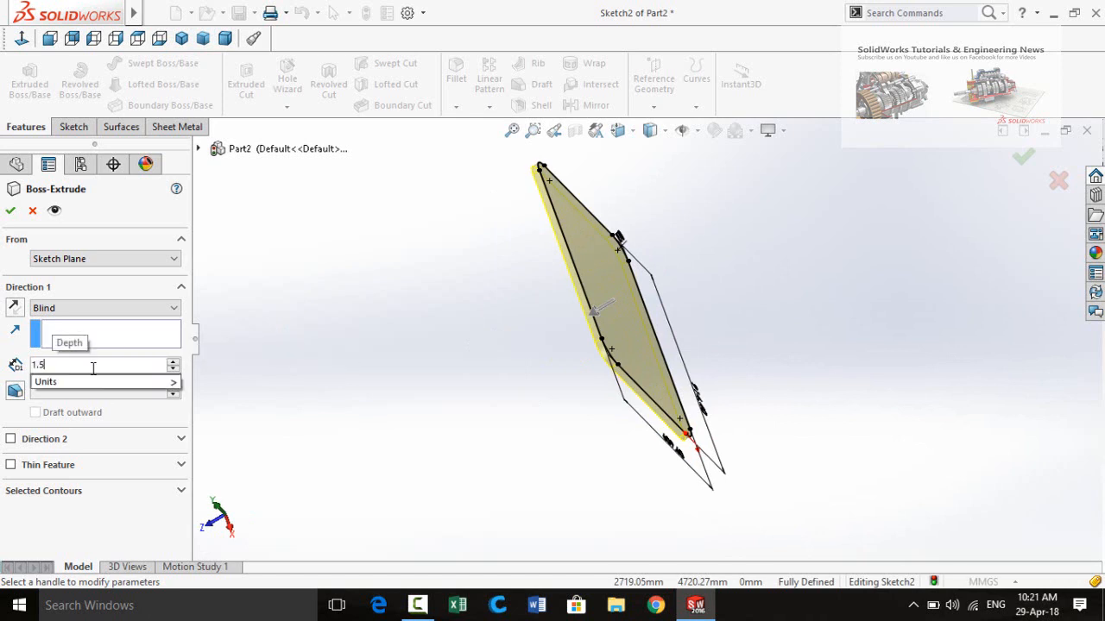
type("in")
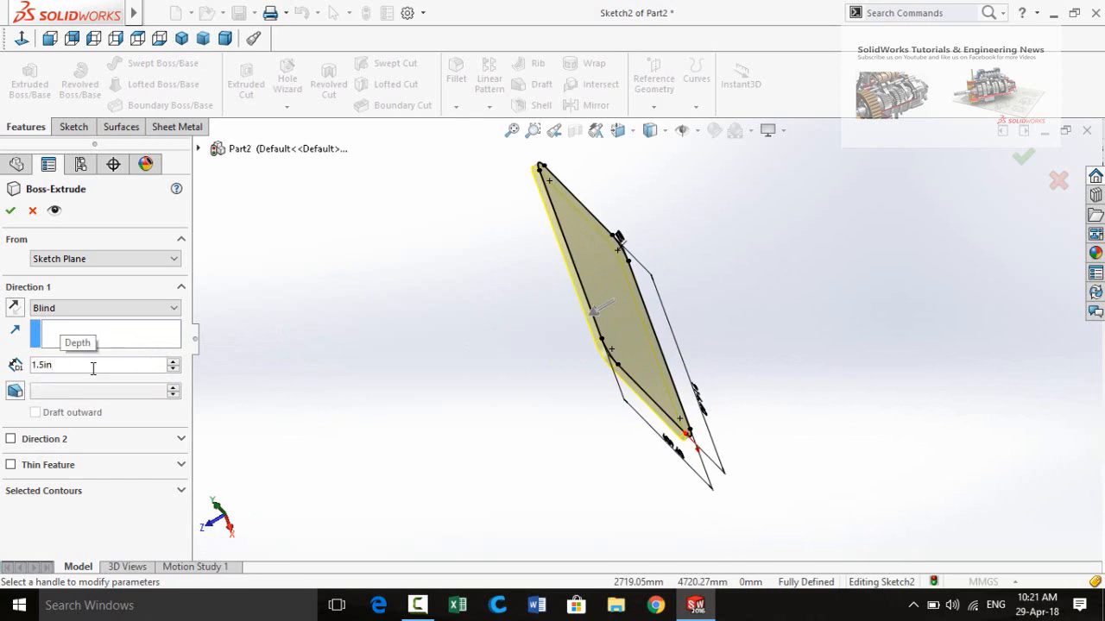
key("Return")
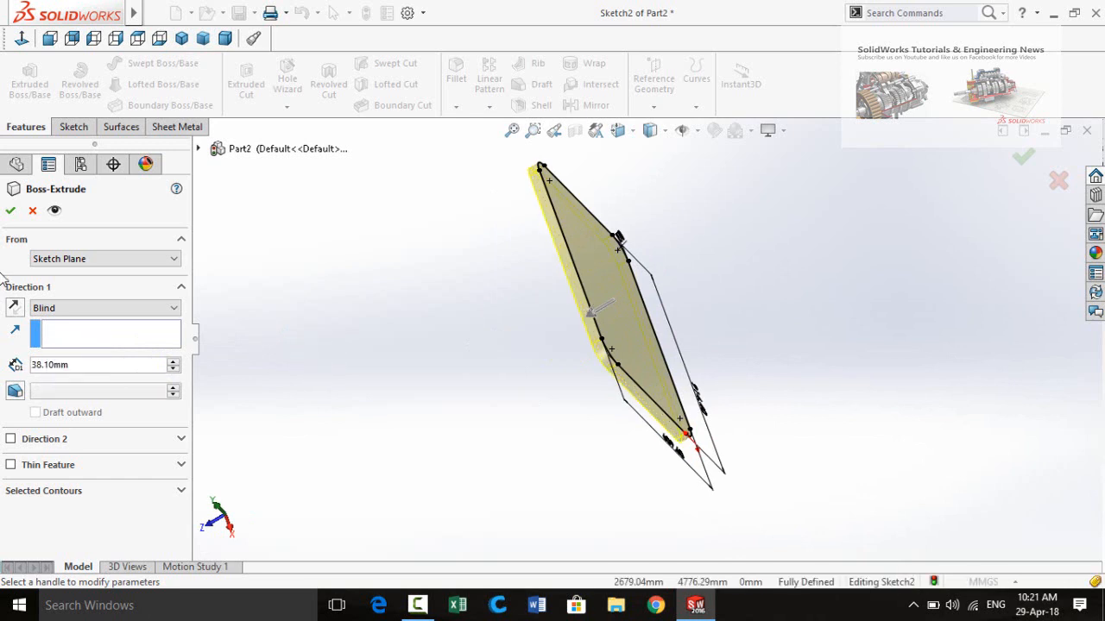
left_click(10, 211)
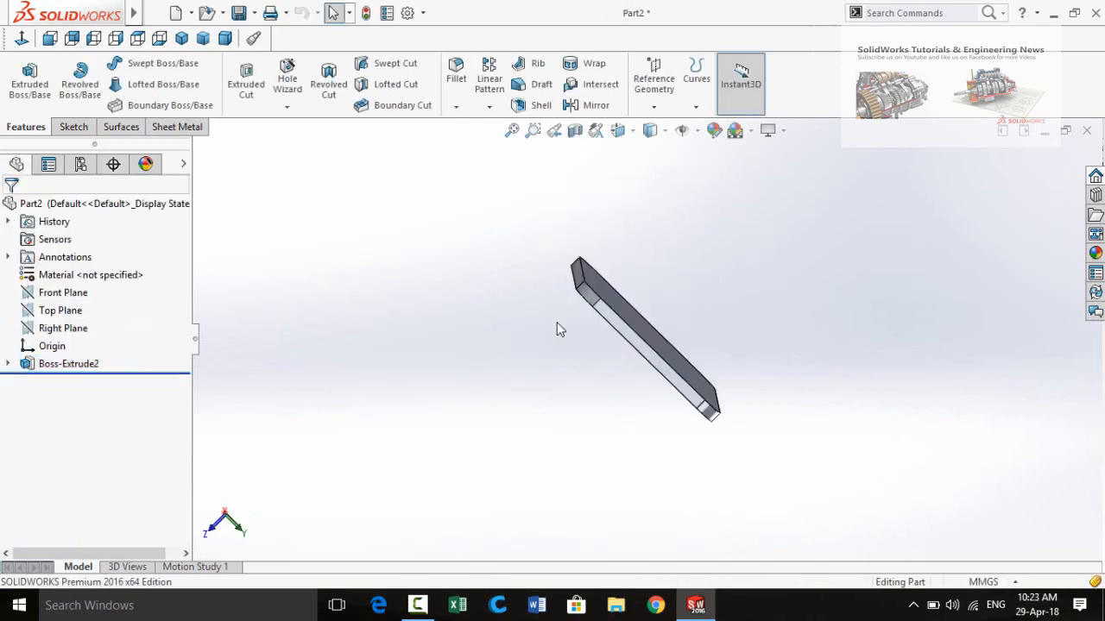
Create a reference plane parallel to the Front Plane, offset 2.5 ft toward the plate's extruded side
mouse_move(557, 323)
middle_mouse_down()
mouse_move(526, 278)
mouse_move(572, 328)
mouse_move(569, 338)
mouse_move(545, 328)
mouse_move(577, 318)
mouse_move(562, 308)
mouse_move(555, 334)
middle_mouse_up()
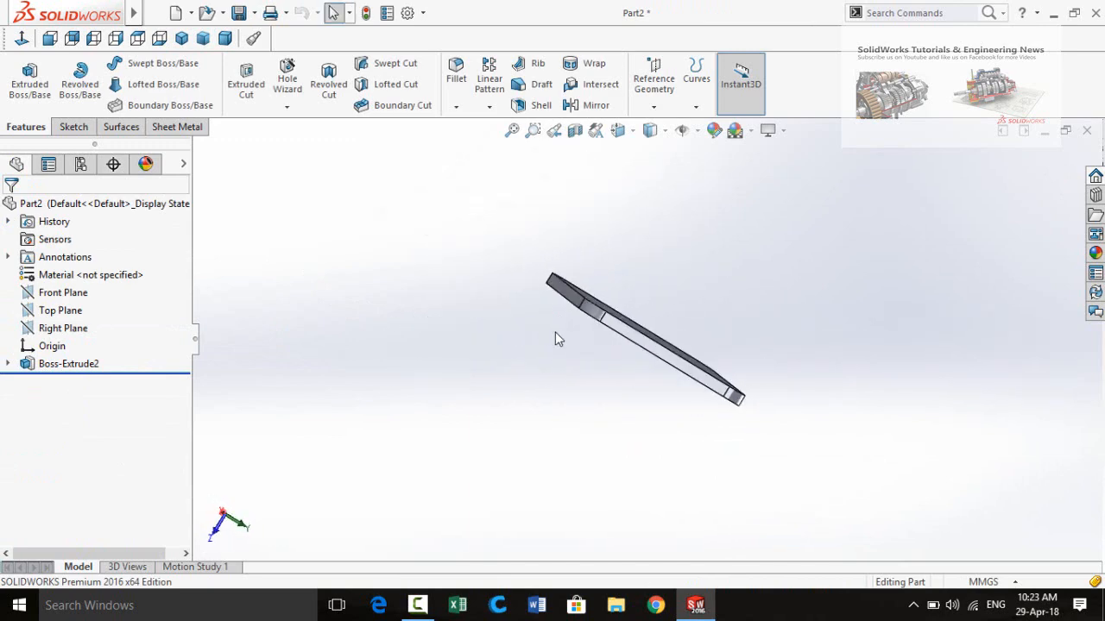
key("space")
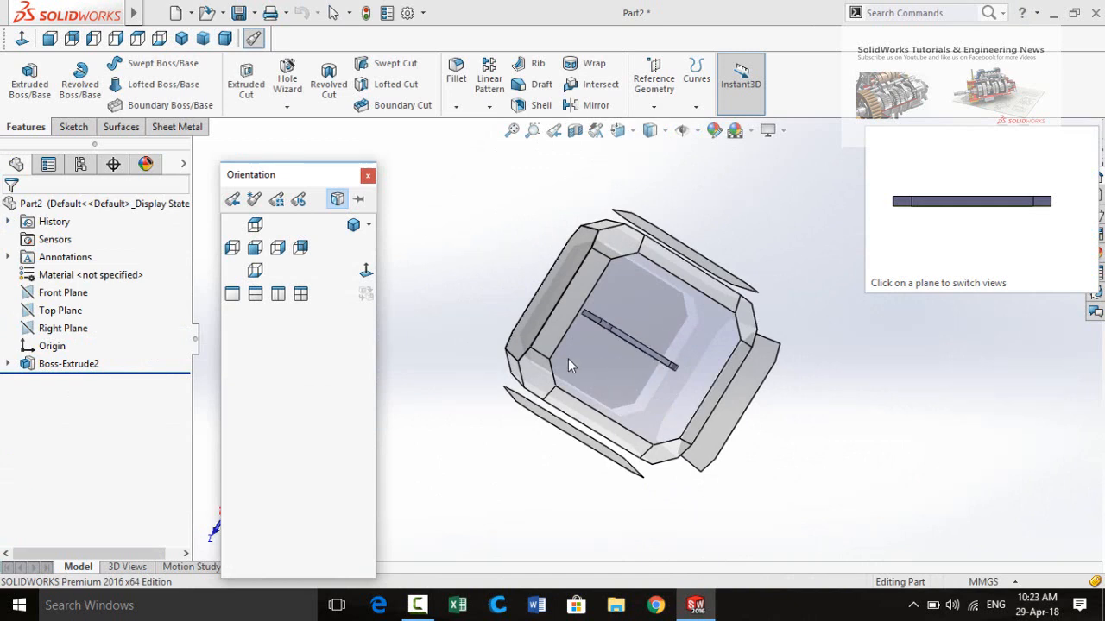
left_click(619, 378)
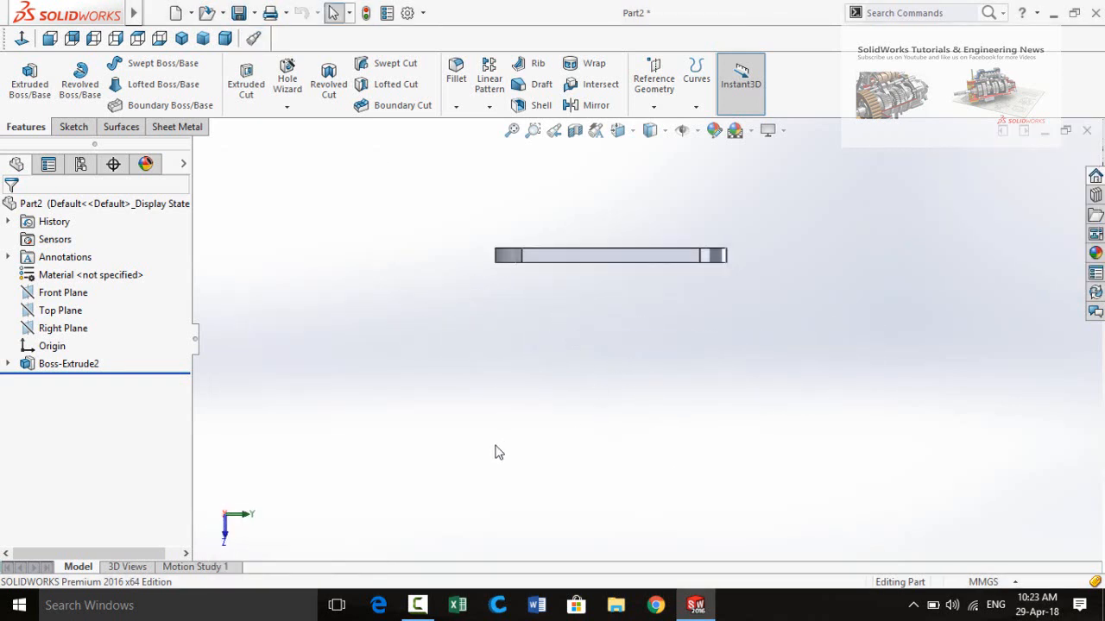
left_click_drag(491, 444, 730, 450)
left_click(651, 86)
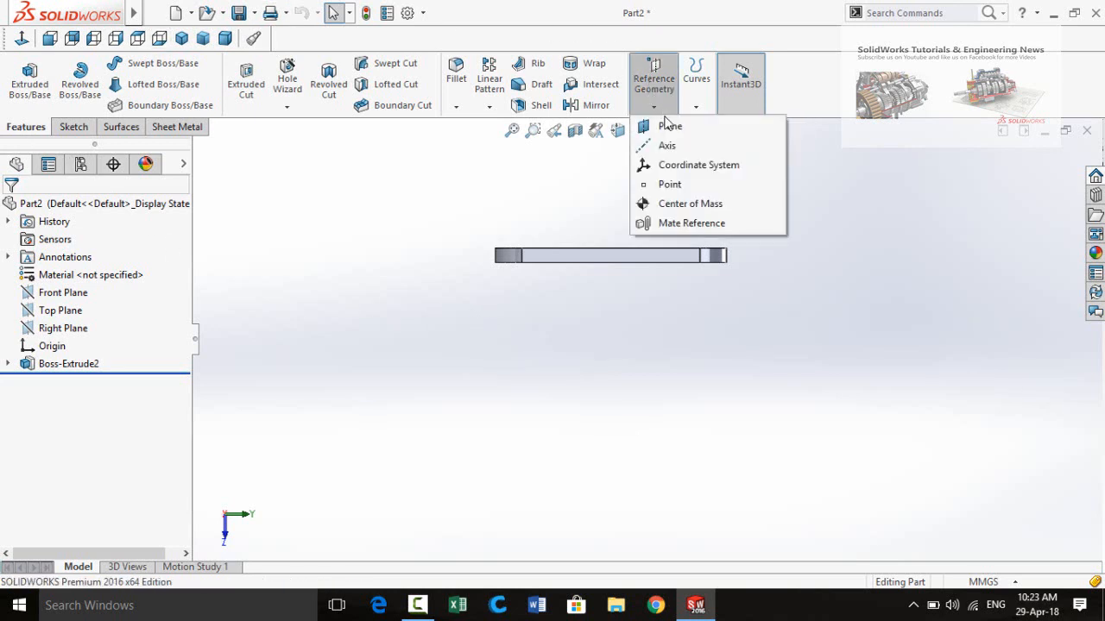
left_click(672, 129)
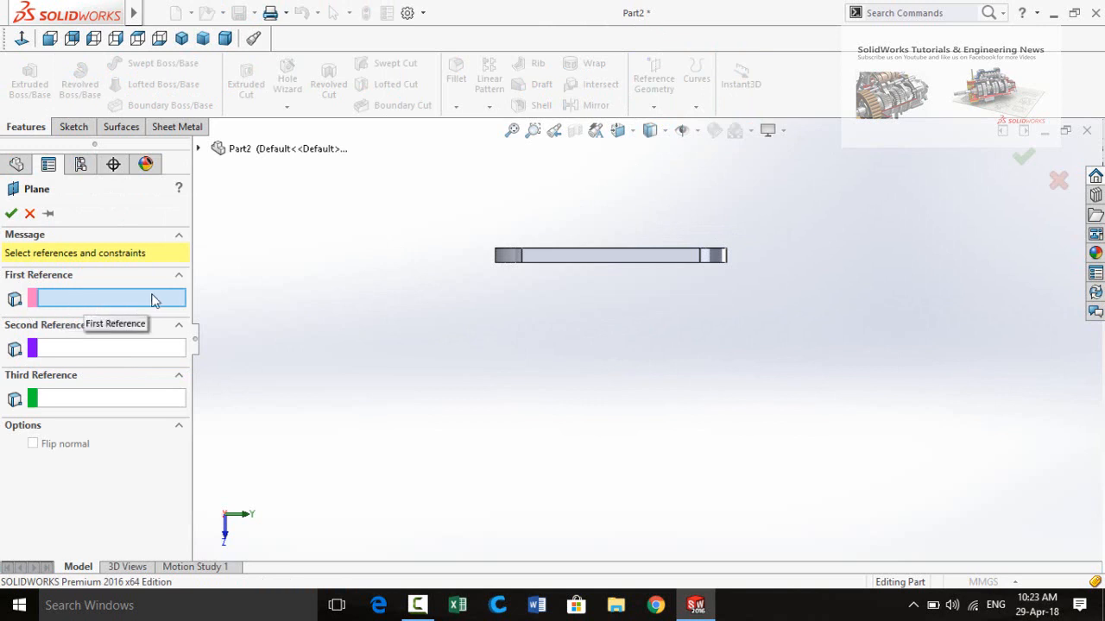
left_click(199, 149)
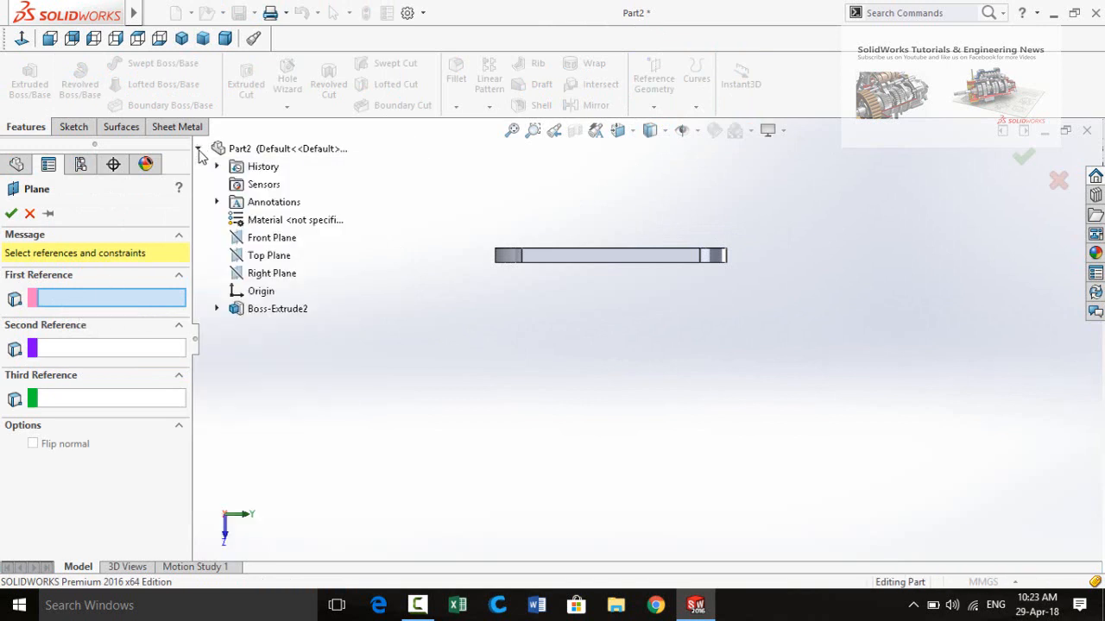
left_click(242, 242)
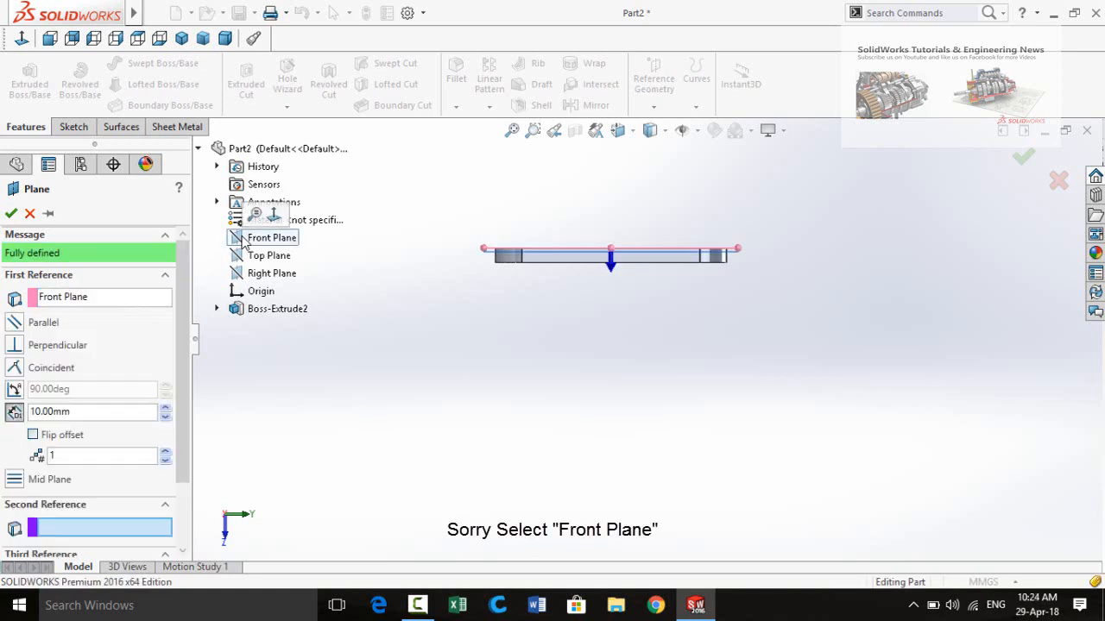
middle_click_drag(575, 370, 509, 370)
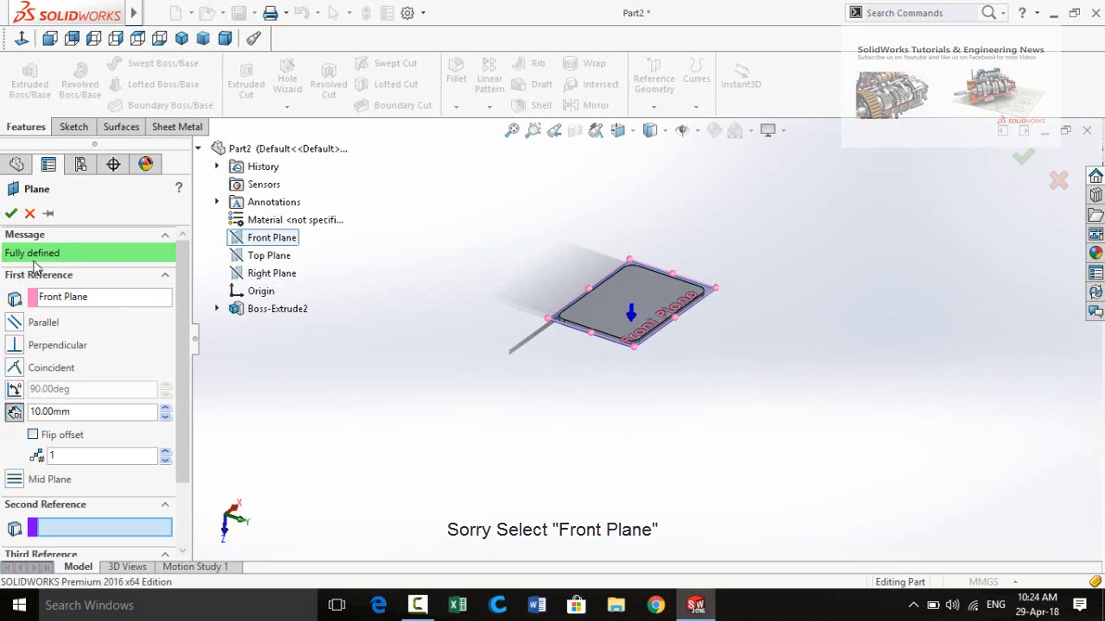
double_click(80, 414)
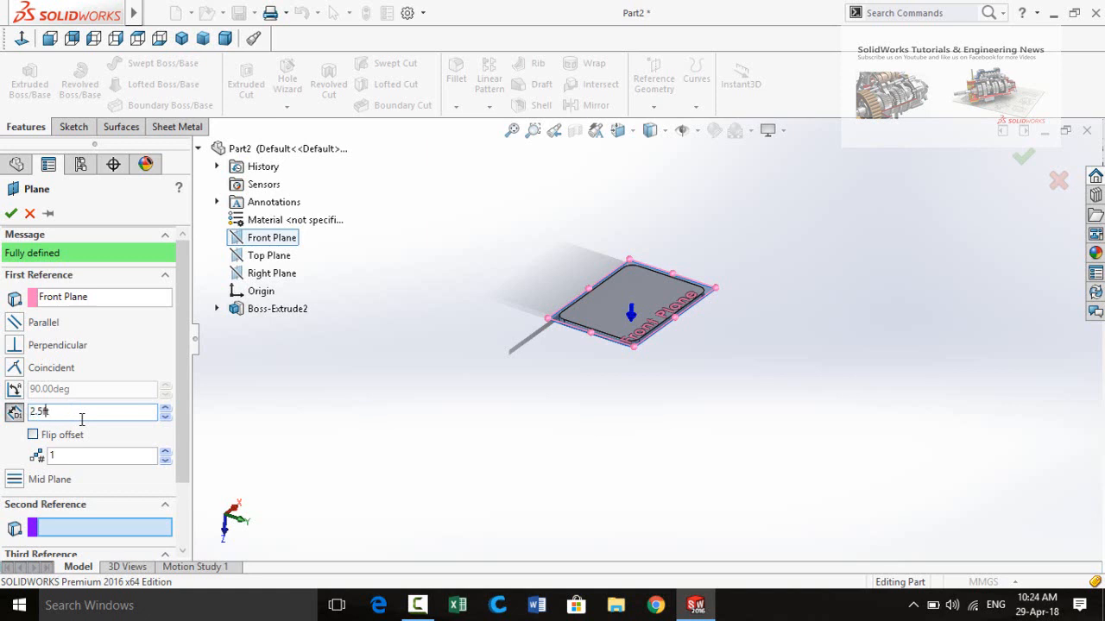
key("Return")
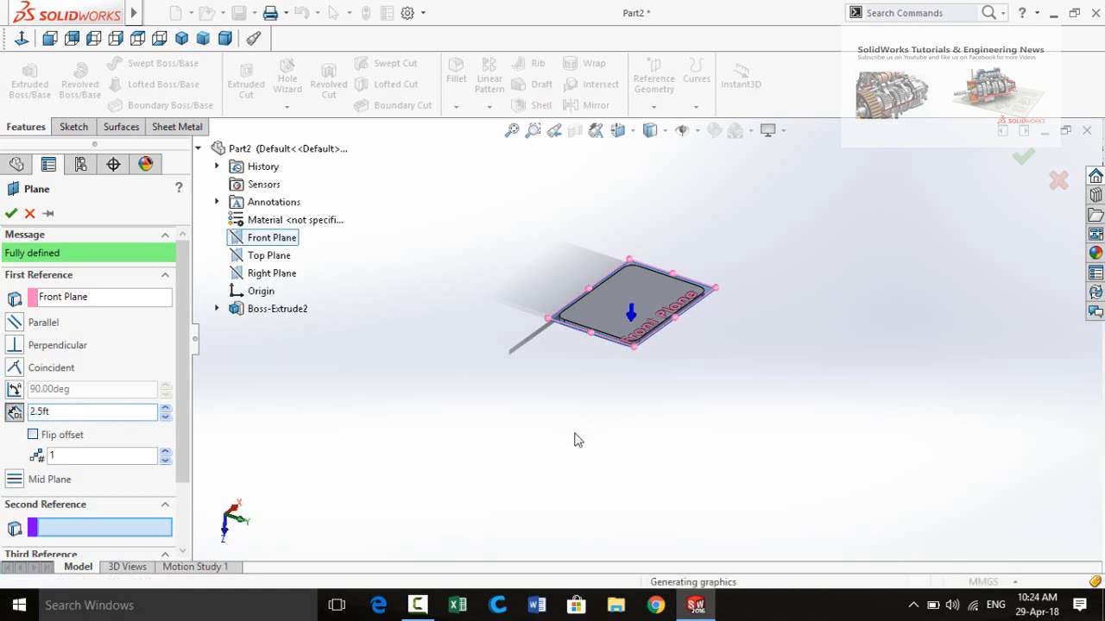
middle_click_drag(555, 422, 497, 345)
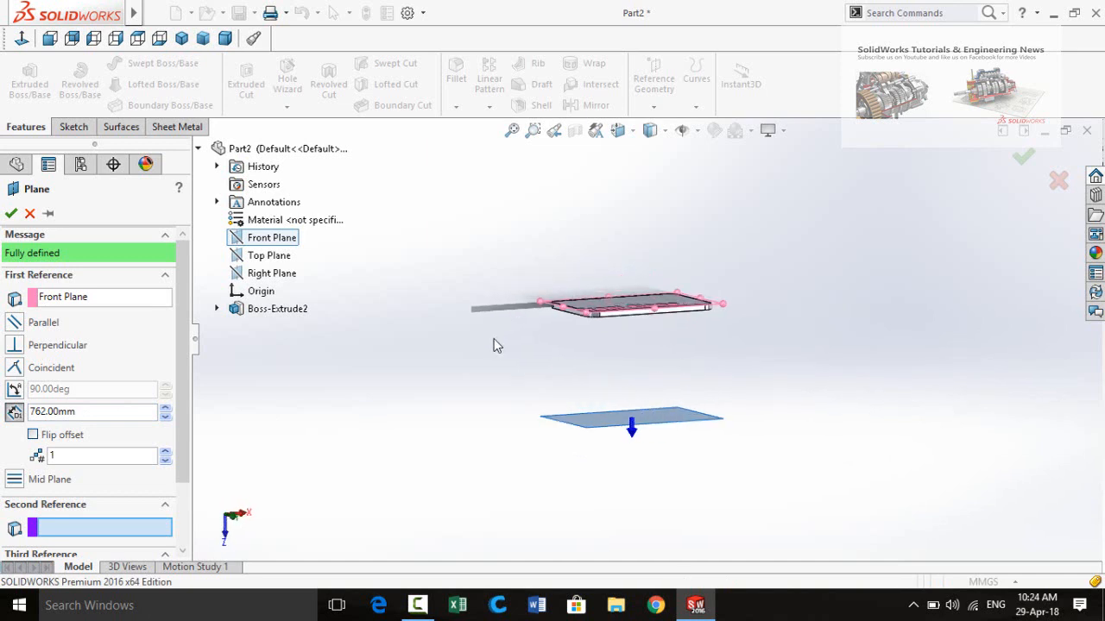
left_click(12, 214)
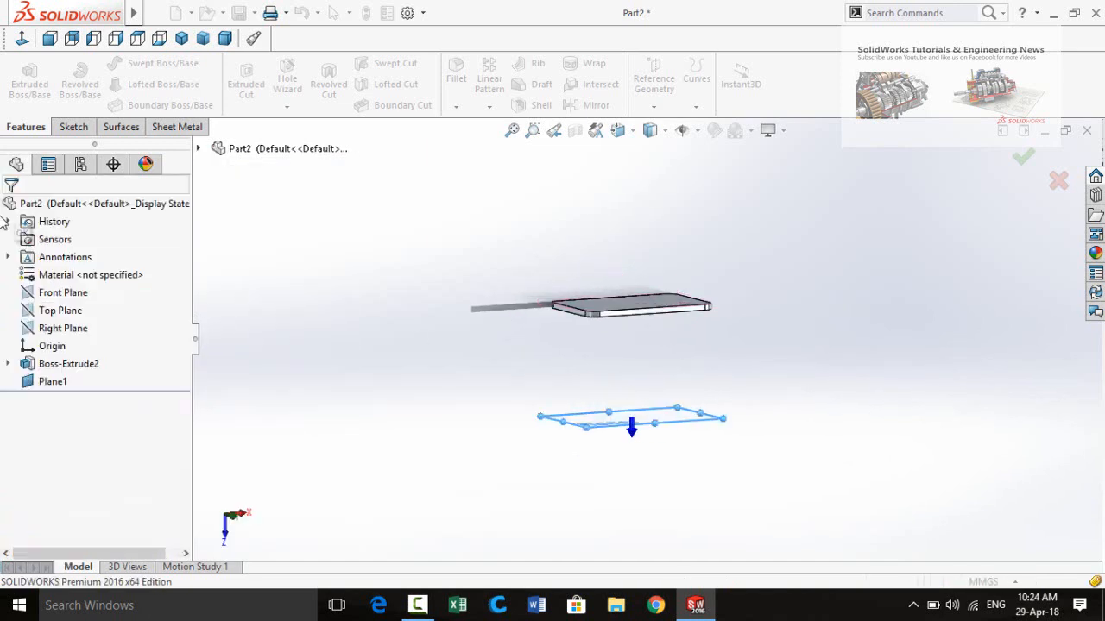
Start a sketch on the offset reference plane and draw a vertical centerline between the midpoints of the plate's upper and lower edges
middle_click_drag(563, 435, 587, 464)
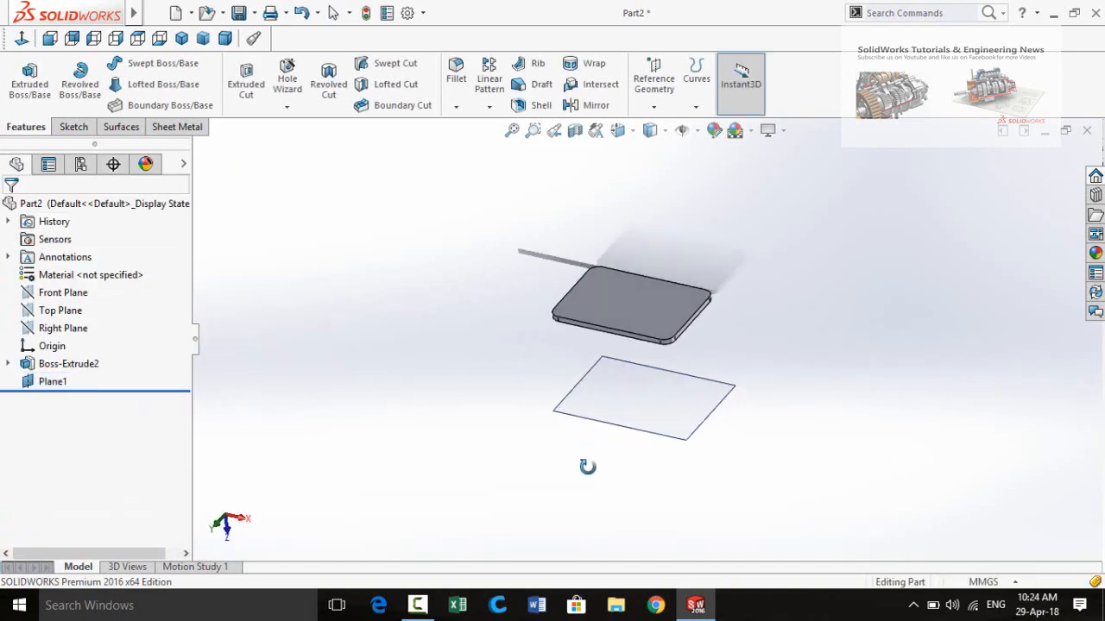
left_click(655, 413)
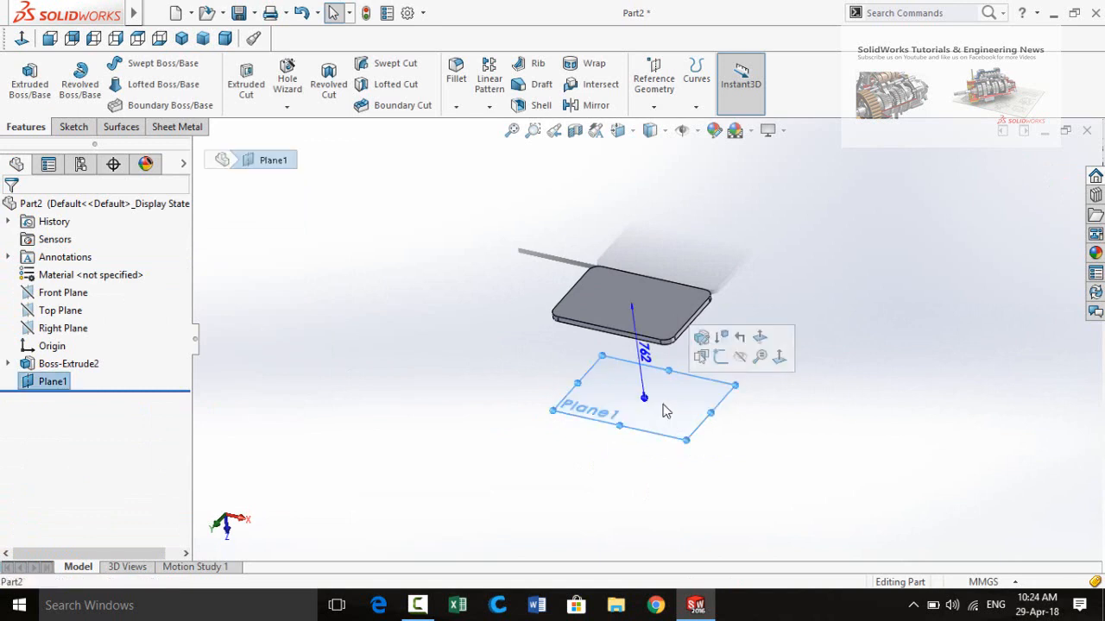
left_click(719, 361)
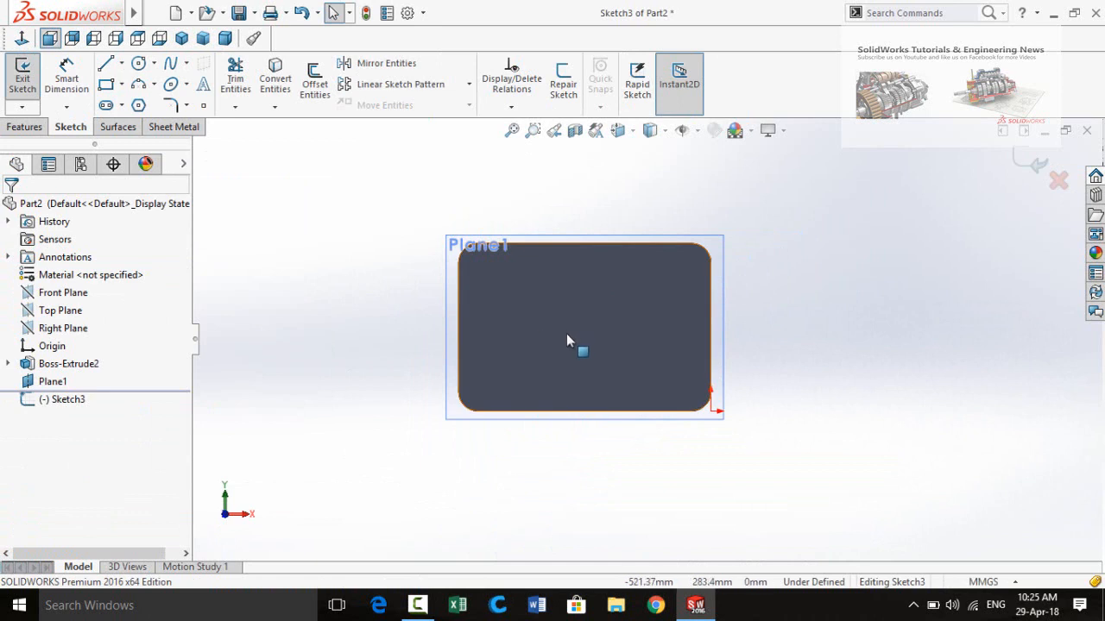
left_click(123, 65)
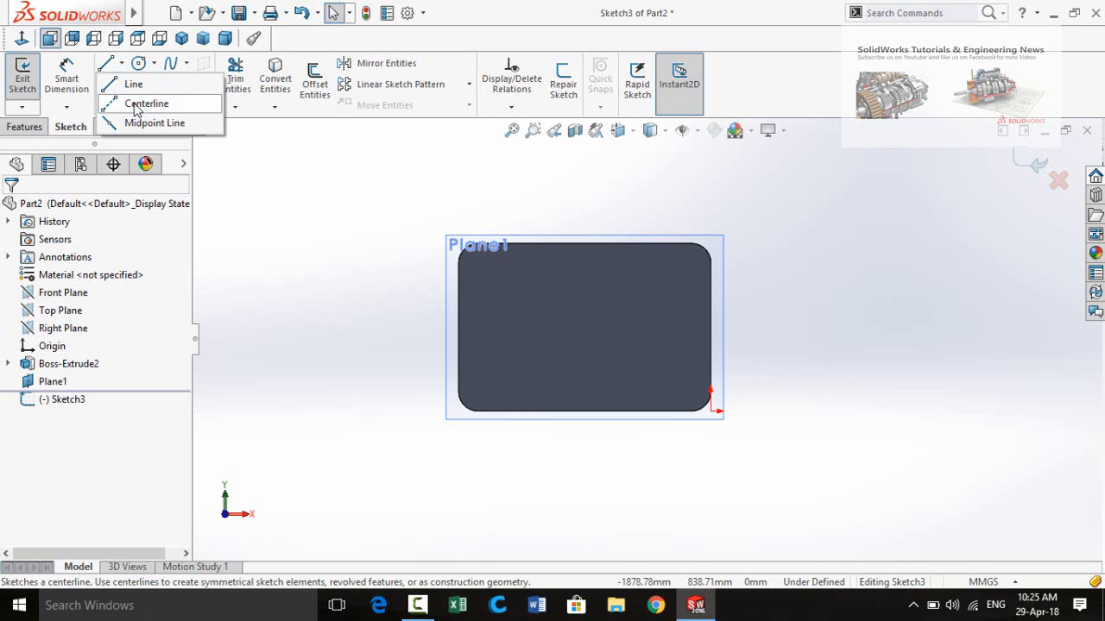
left_click(138, 103)
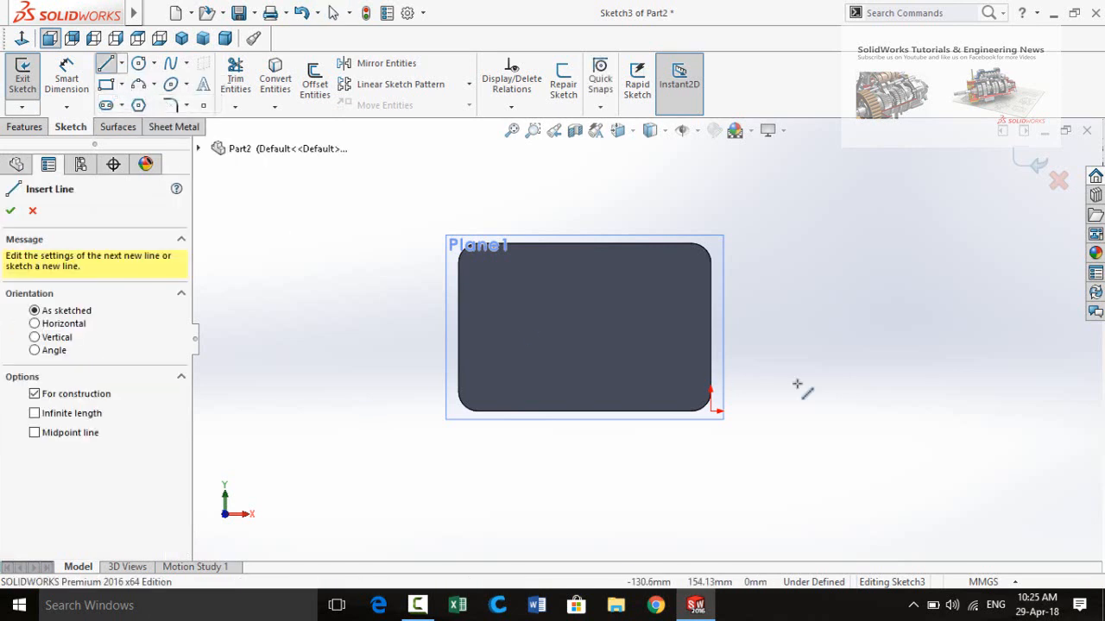
left_click(584, 242)
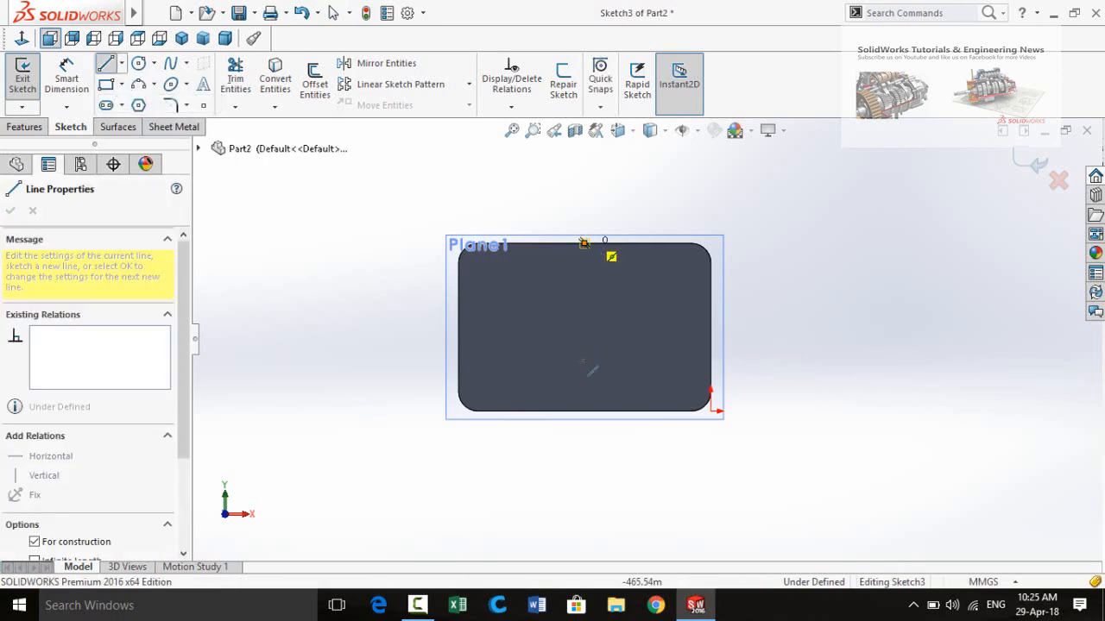
left_click(584, 411)
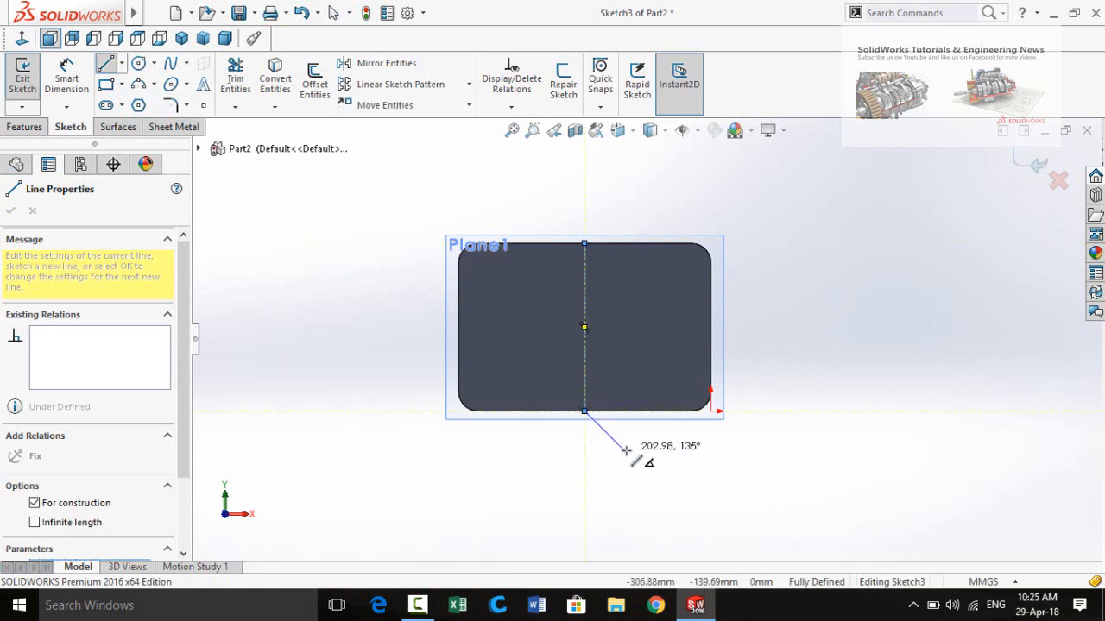
key("Escape")
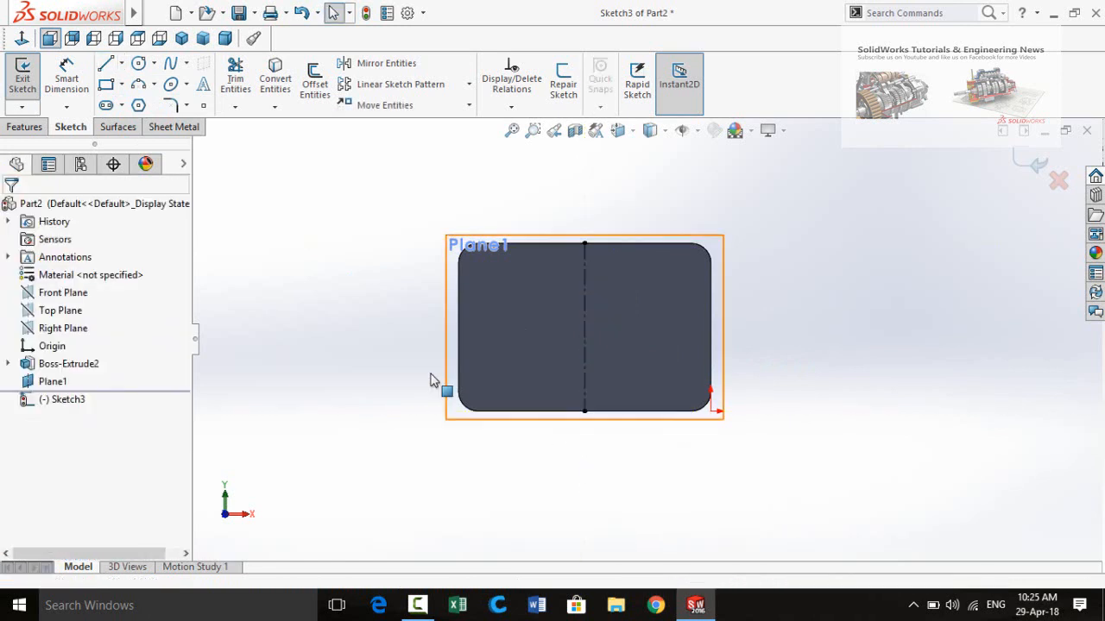
Sketch a center rectangle about 800 mm by 448 mm, centered on the midpoint of the vertical centerline
left_click(122, 84)
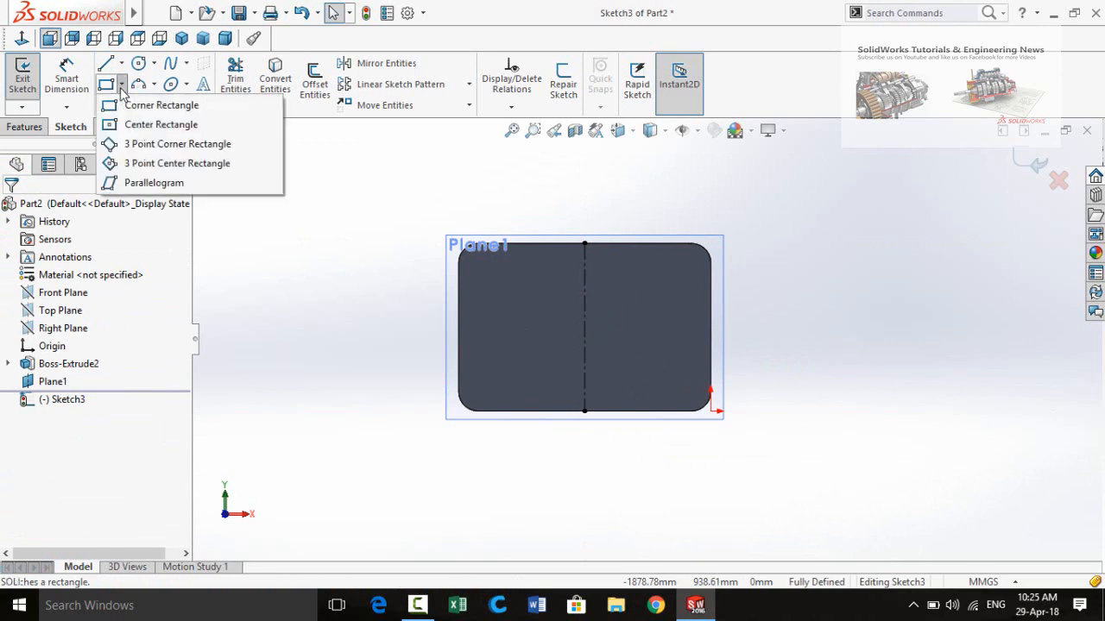
left_click(160, 126)
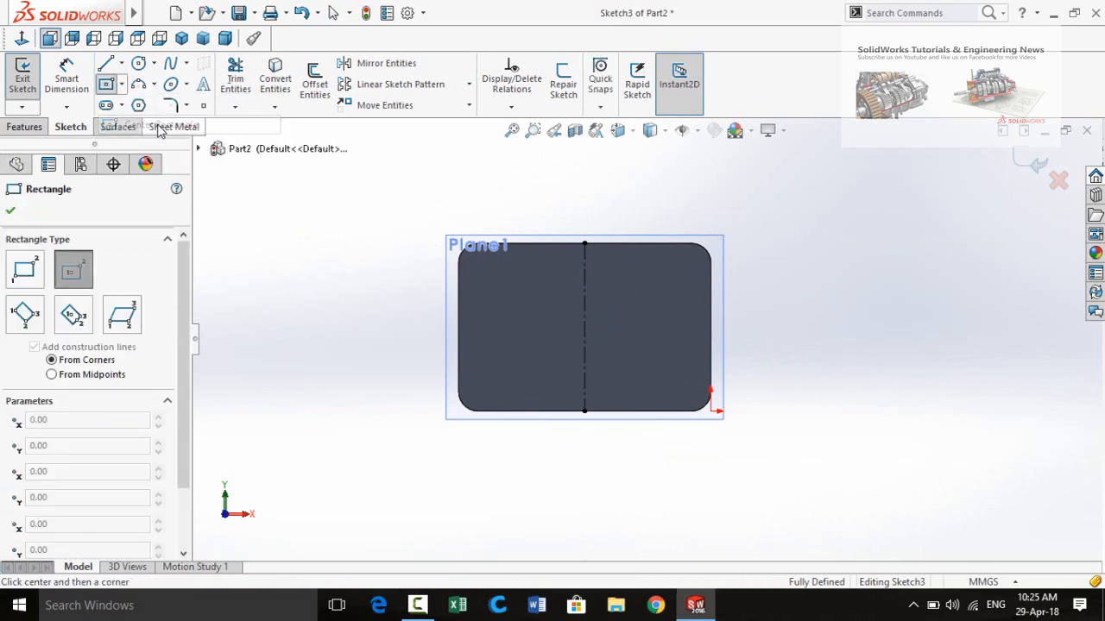
left_click(584, 327)
left_click(666, 379)
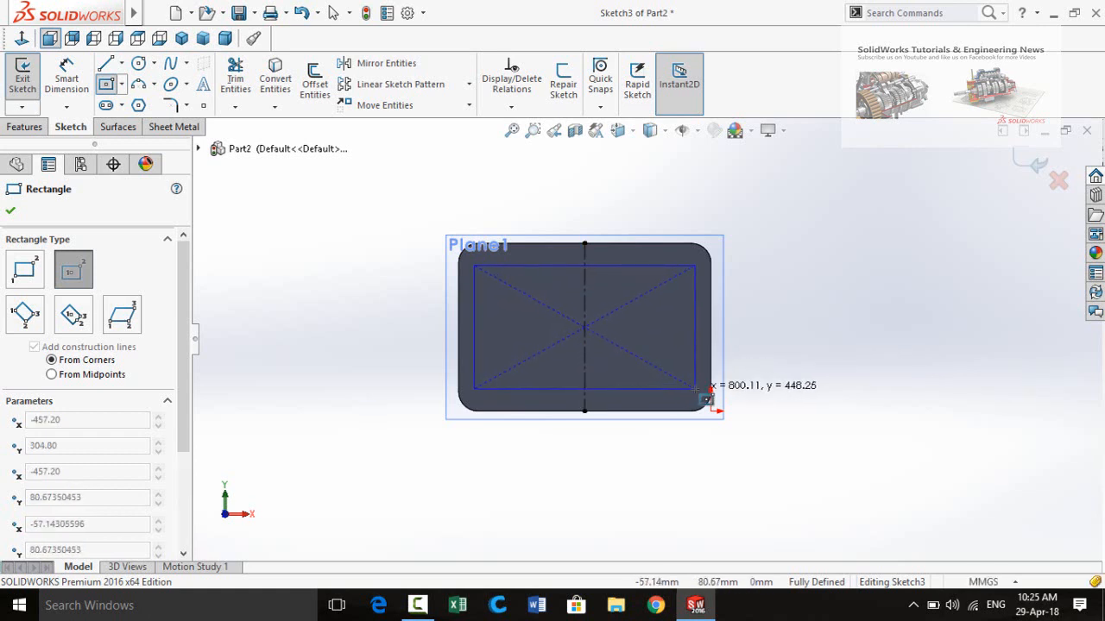
left_click(694, 389)
Dimension the gap between the rectangle's right side and the plate's right edge and set it to 2 in
right_click_drag(826, 450, 834, 374)
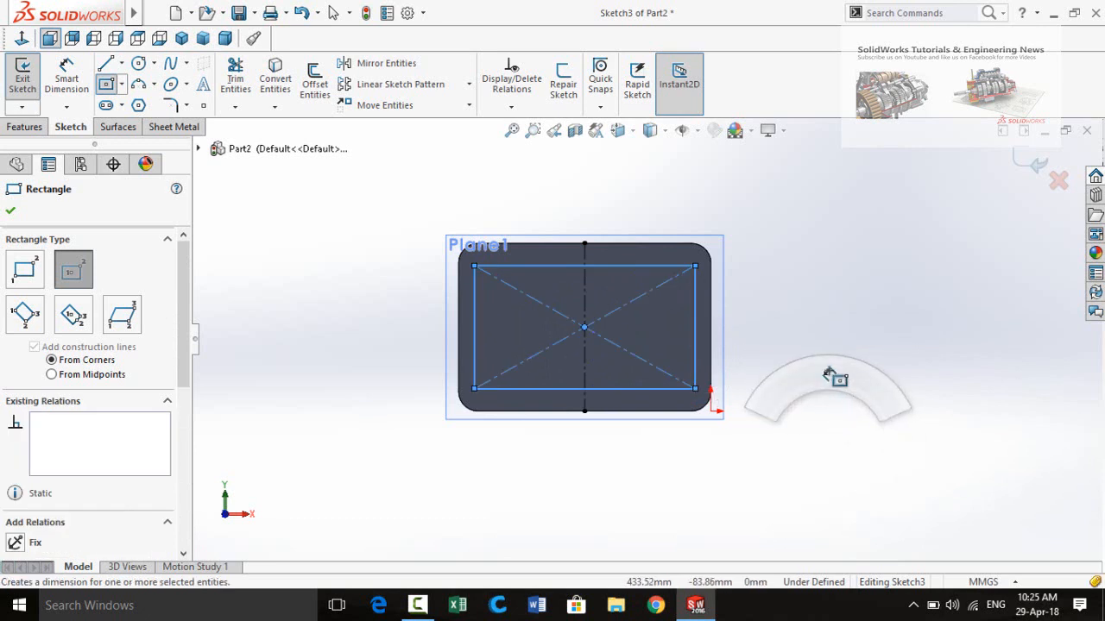
left_click(698, 363)
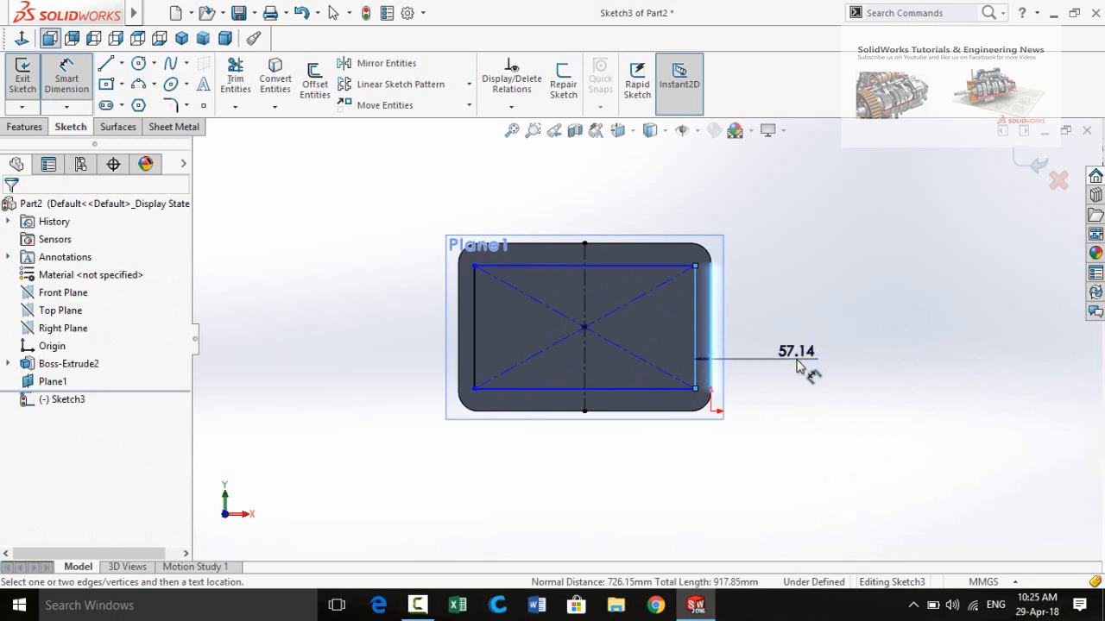
left_click(798, 367)
type("2in")
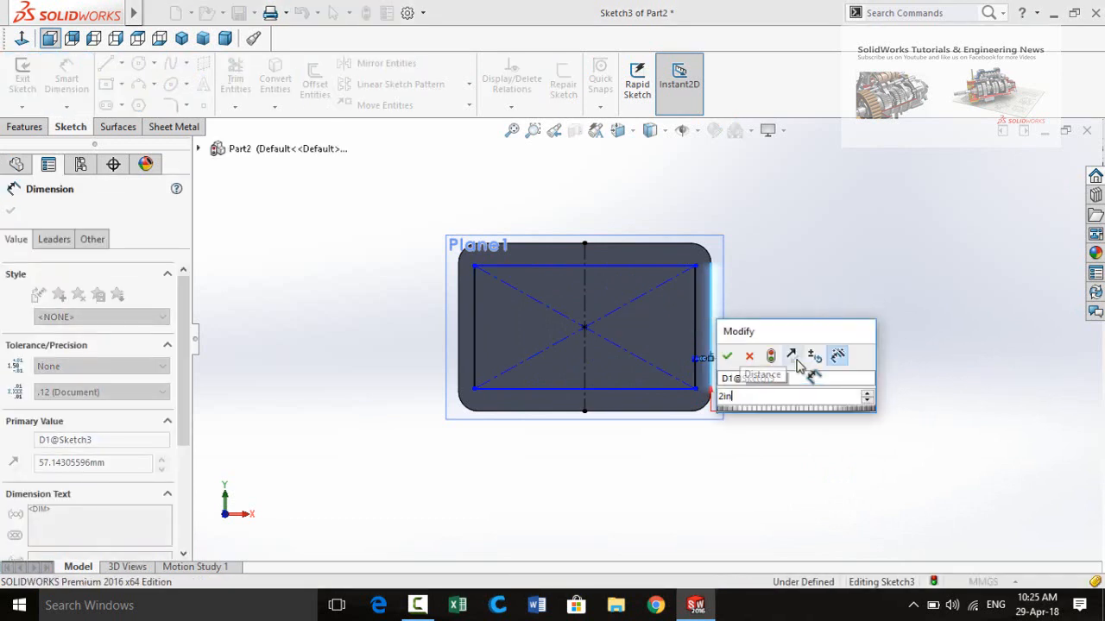
key("Return")
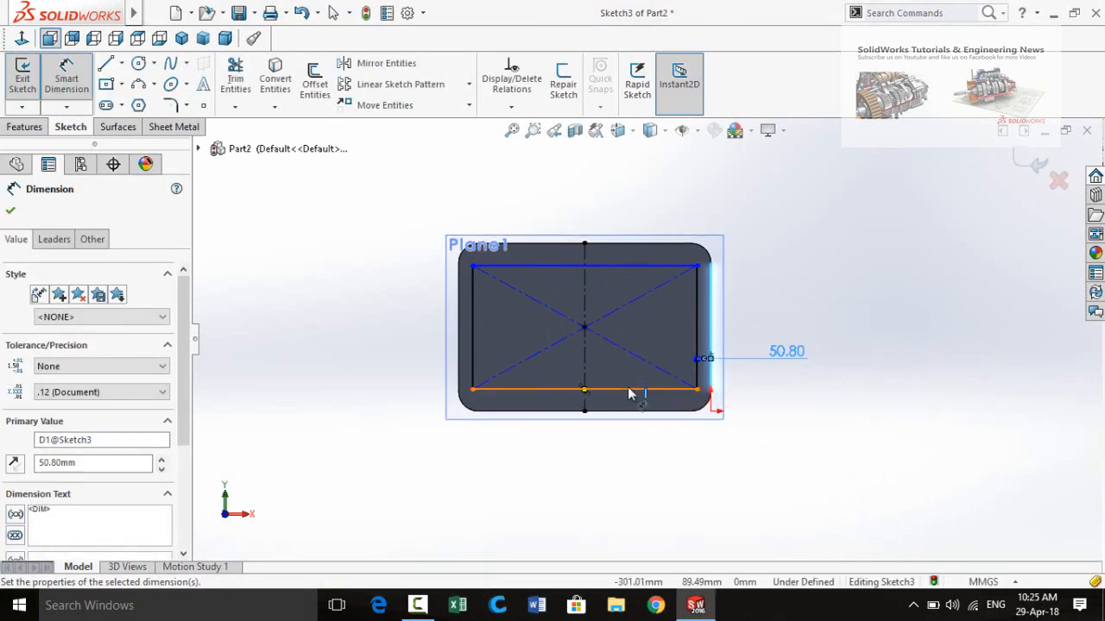
Dimension the gap between the rectangle's lower side and the plate's lower edge and set it to 2 in
left_click(623, 395)
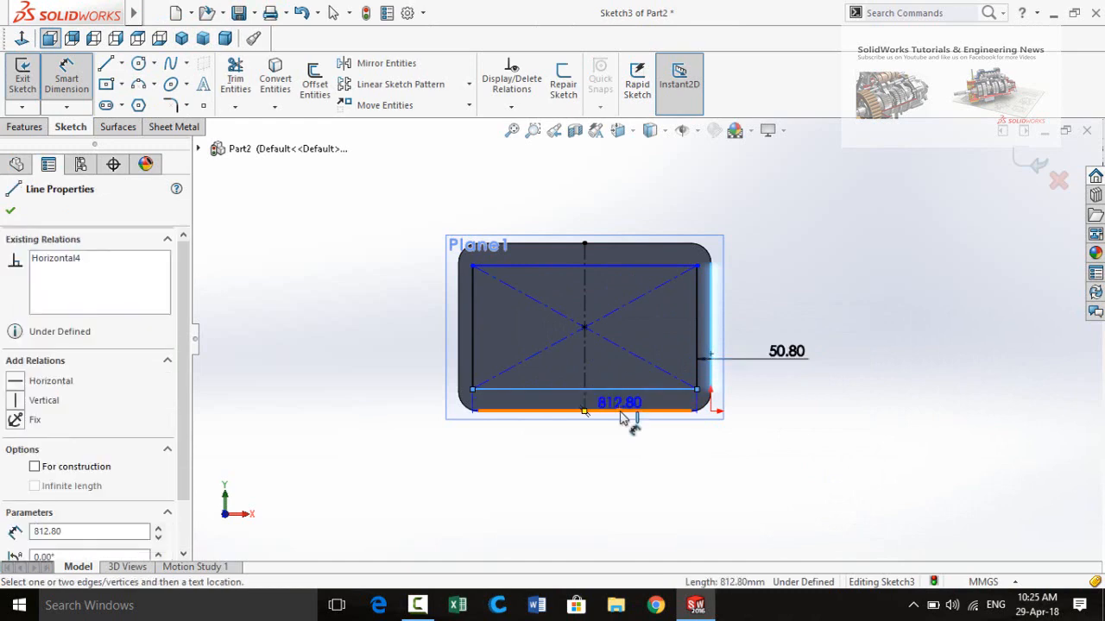
left_click(606, 477)
type("2in")
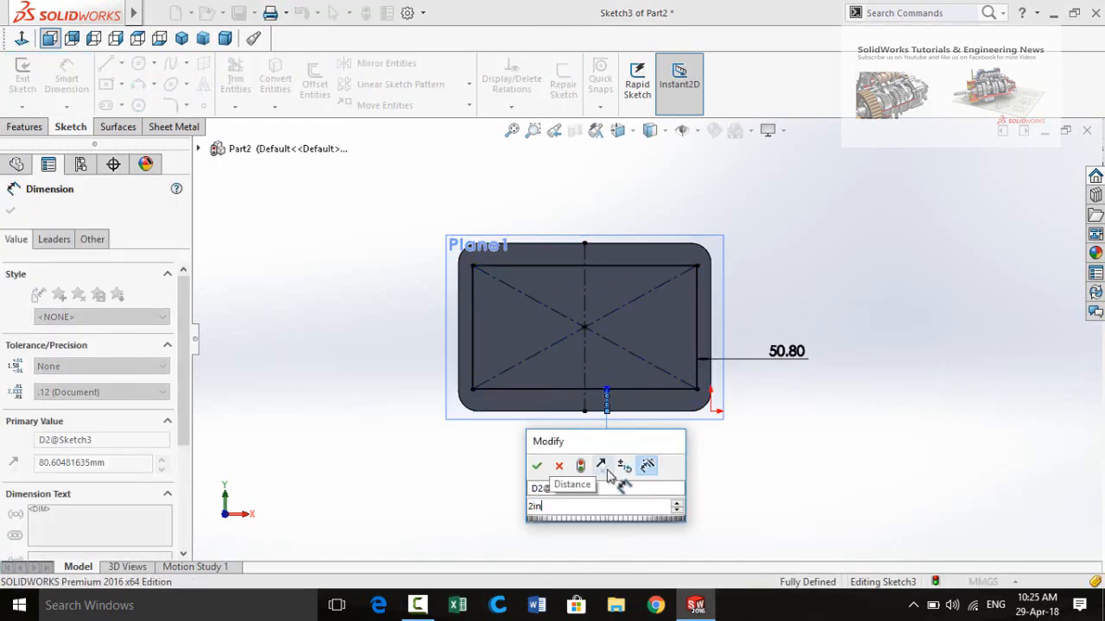
key("Return")
key("Escape")
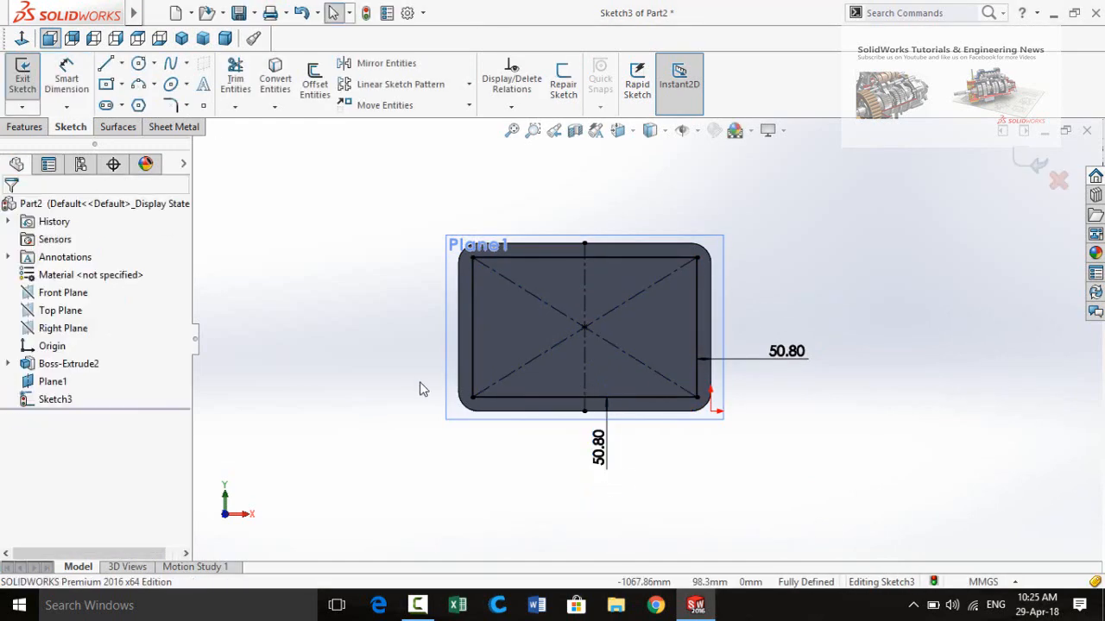
Convert all four sides of the rectangle to construction geometry
scroll(706, 411, "down", 2)
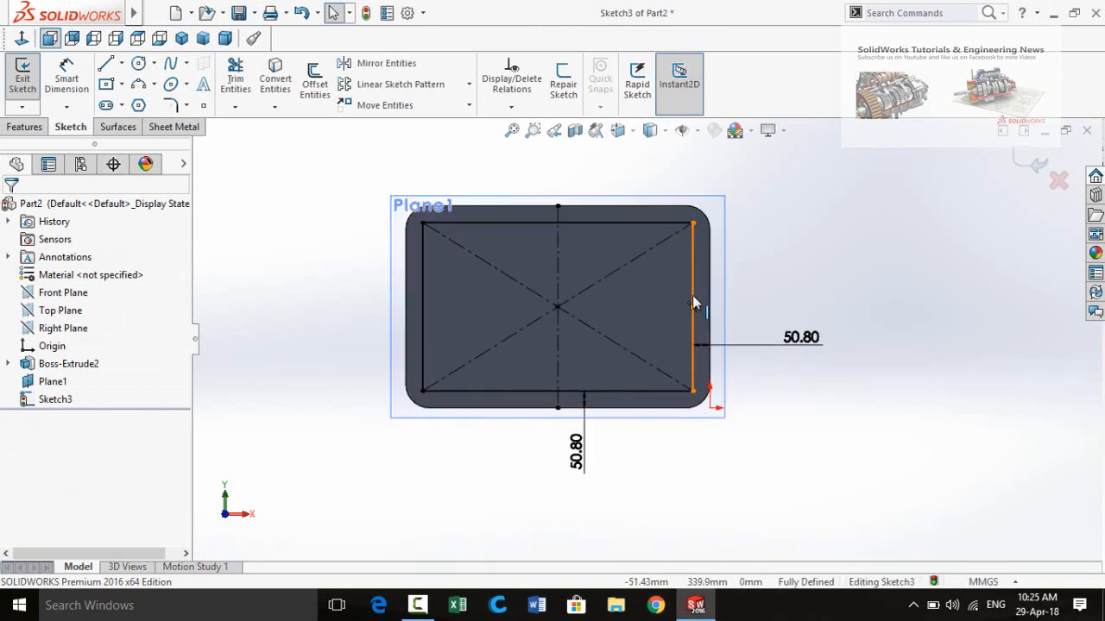
left_click(505, 397)
left_click(424, 355, "ctrl")
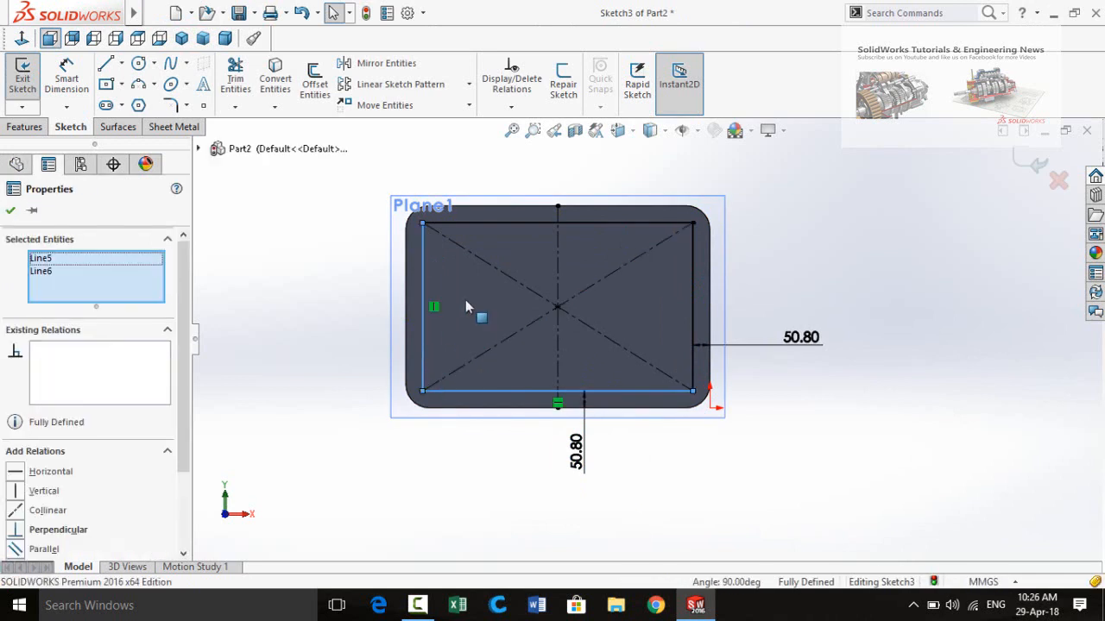
left_click(498, 223, "ctrl")
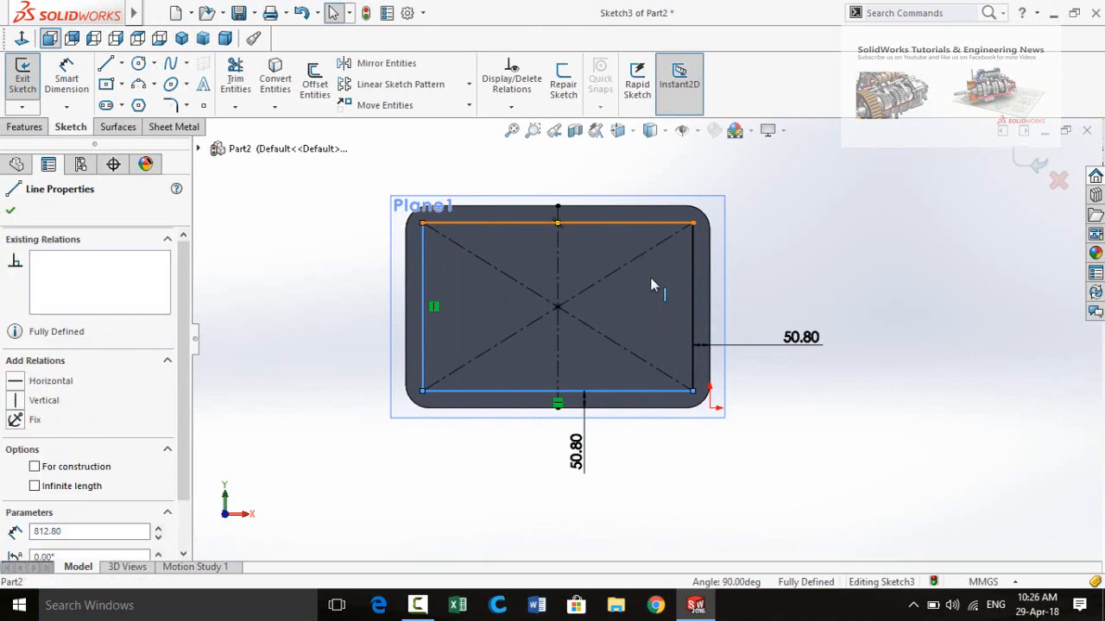
left_click(692, 301, "ctrl")
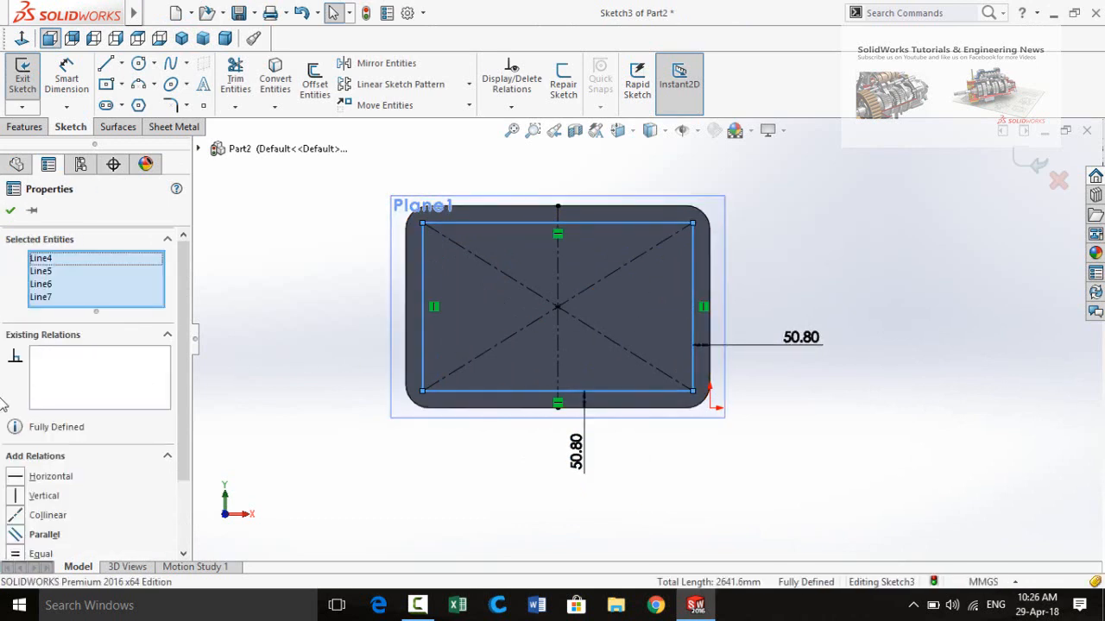
scroll(3, 404, "down", 3)
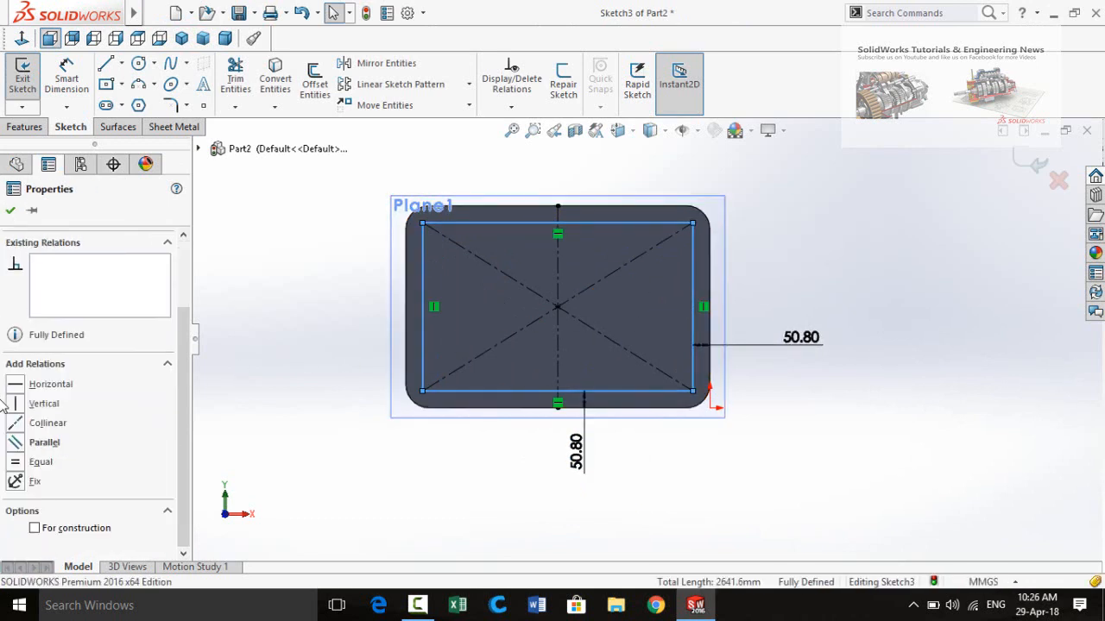
left_click(34, 529)
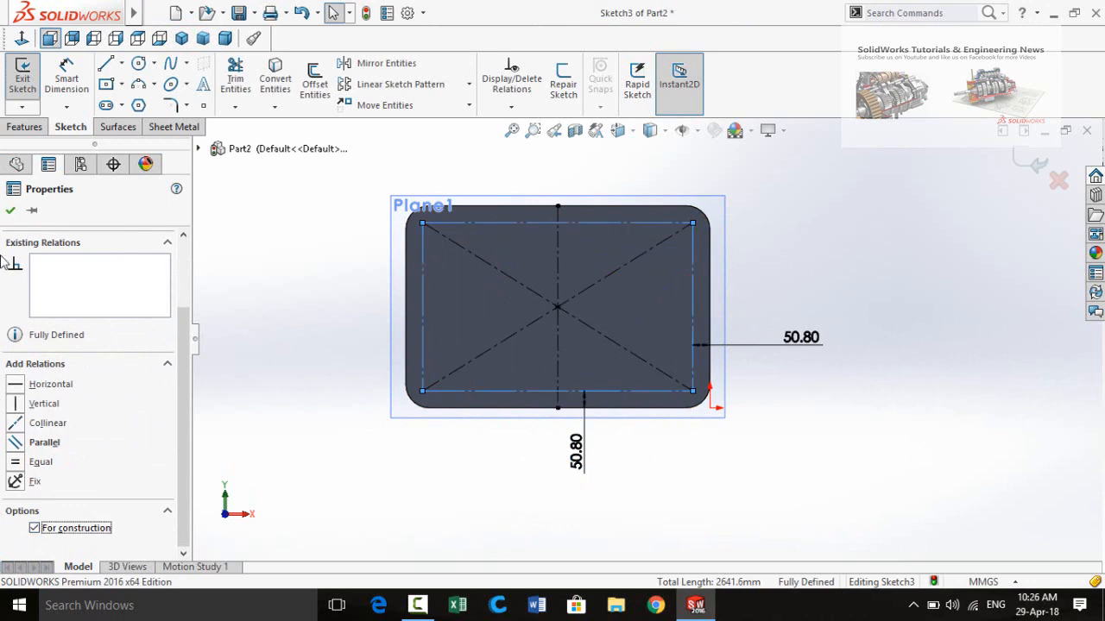
left_click(13, 213)
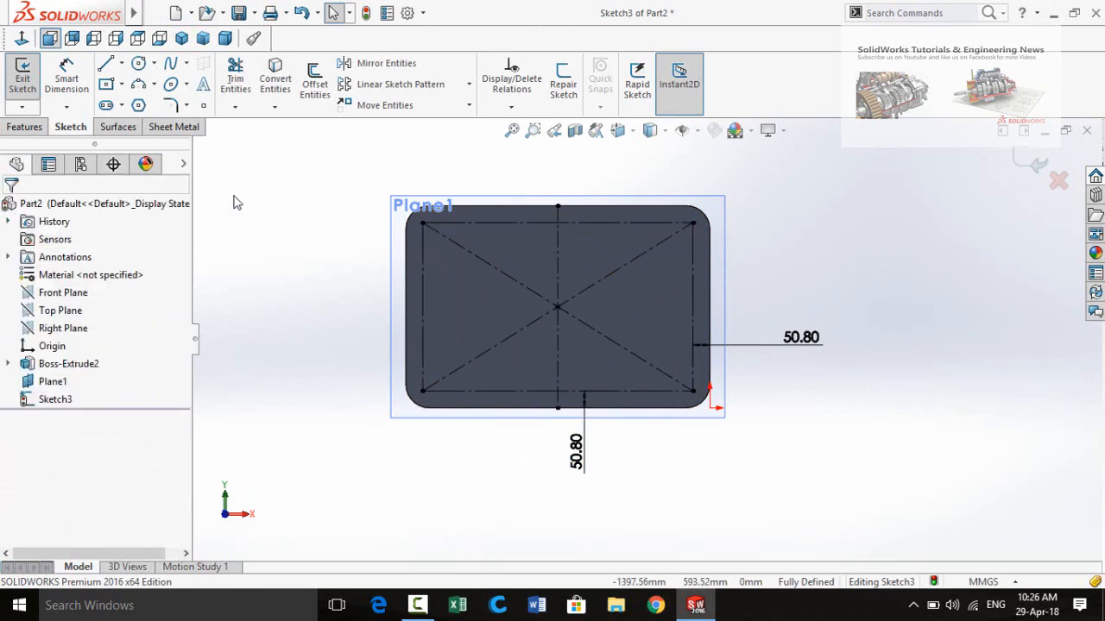
Sketch four circles, each roughly 200 mm in radius, centered on the corners of the construction rectangle
left_click(139, 65)
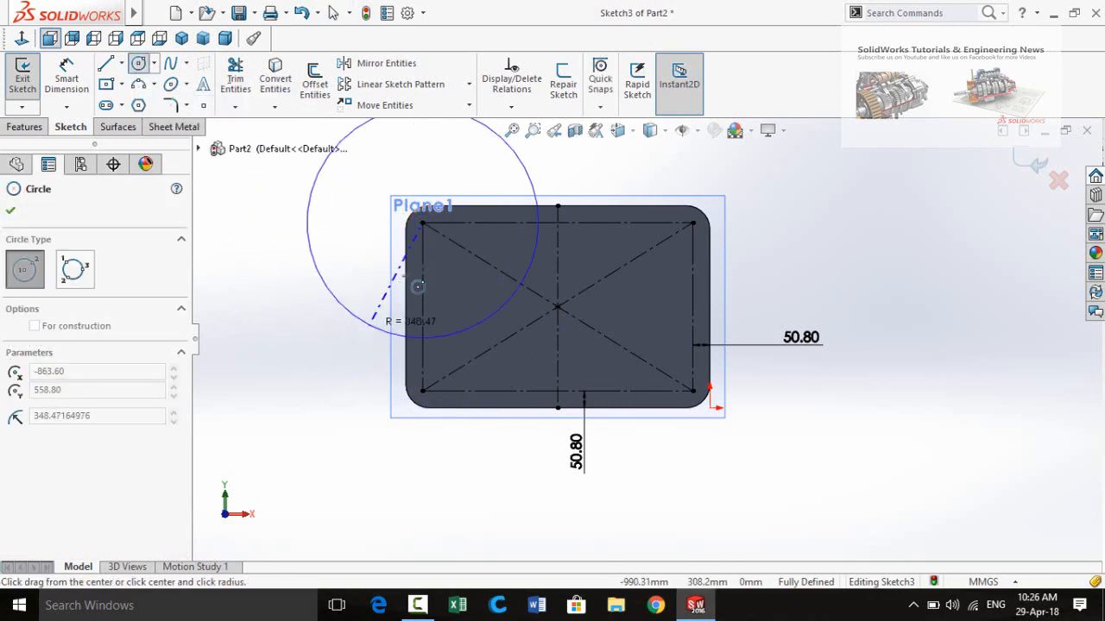
left_click(377, 259)
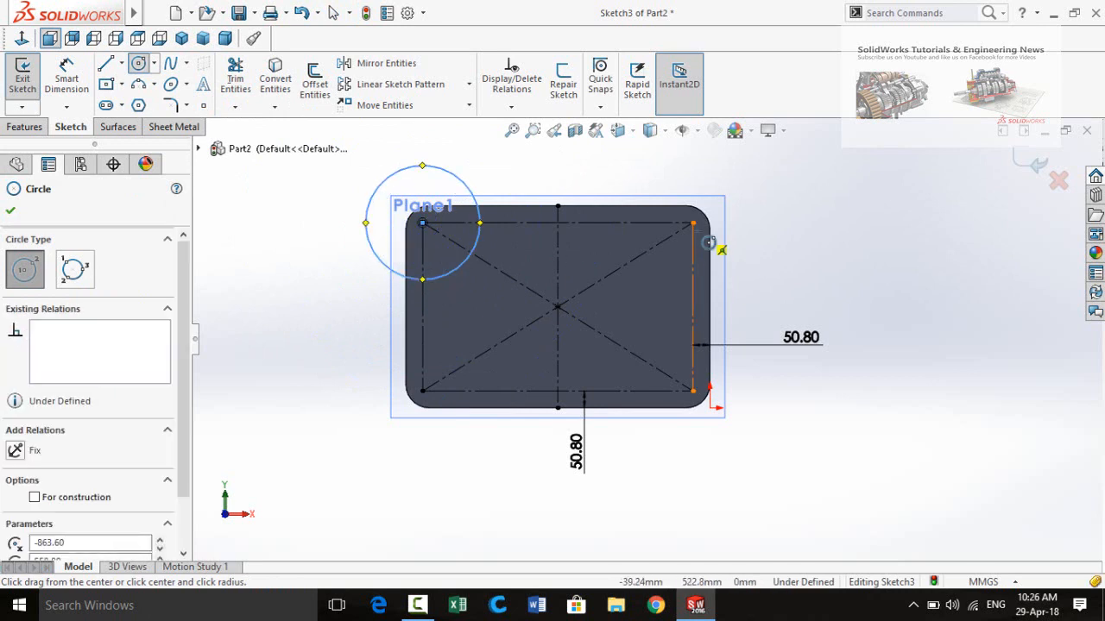
left_click(693, 225)
left_click(758, 214)
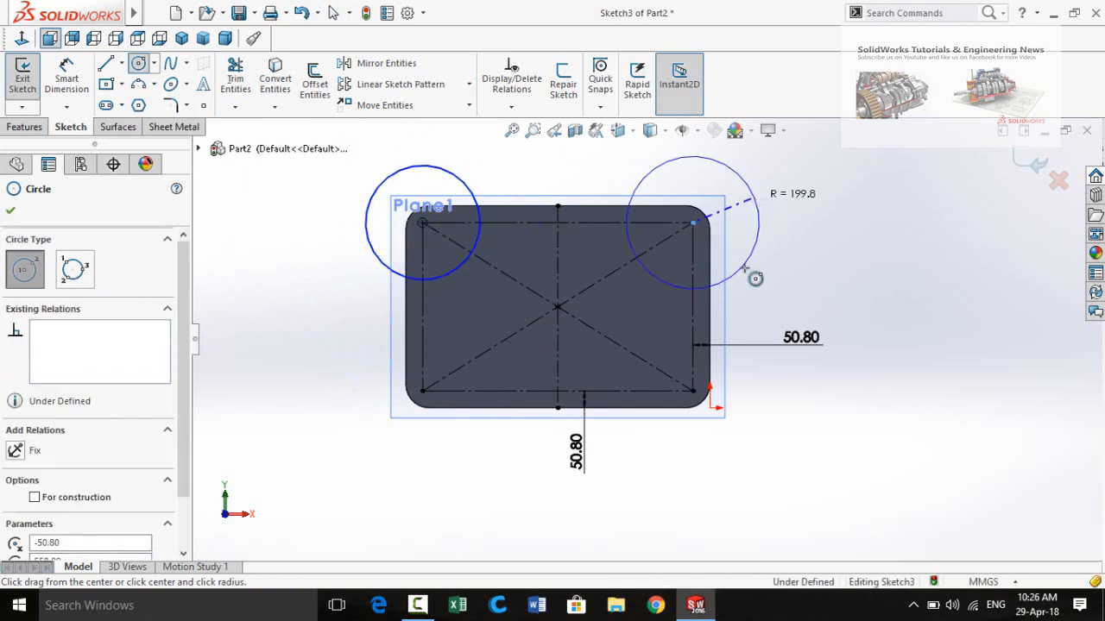
left_click(693, 392)
left_click(729, 445)
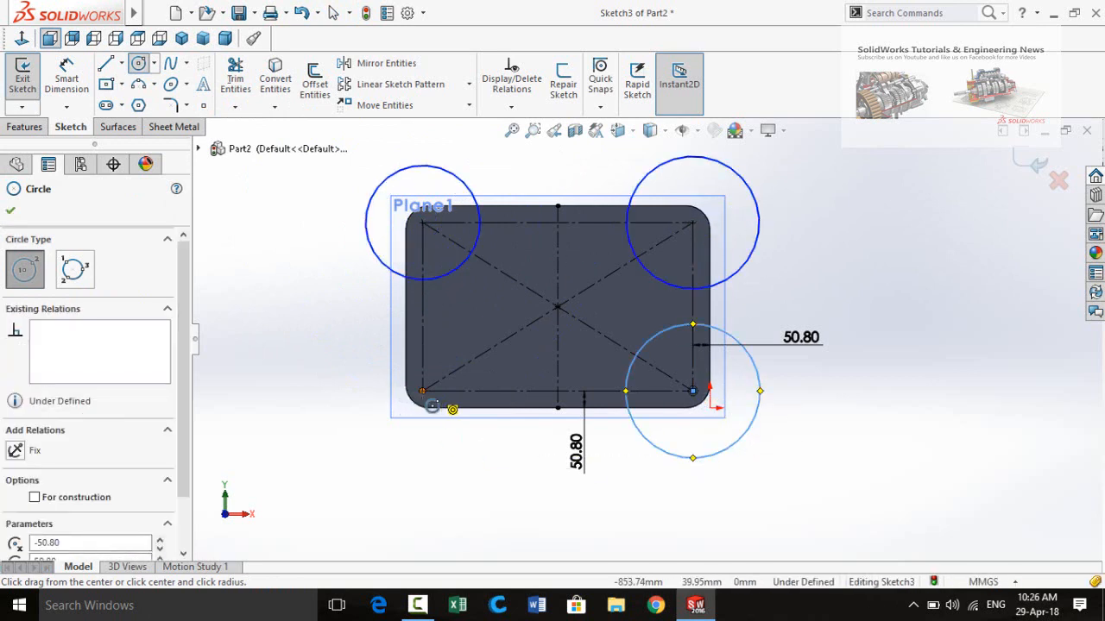
left_click(430, 398)
left_click(393, 442)
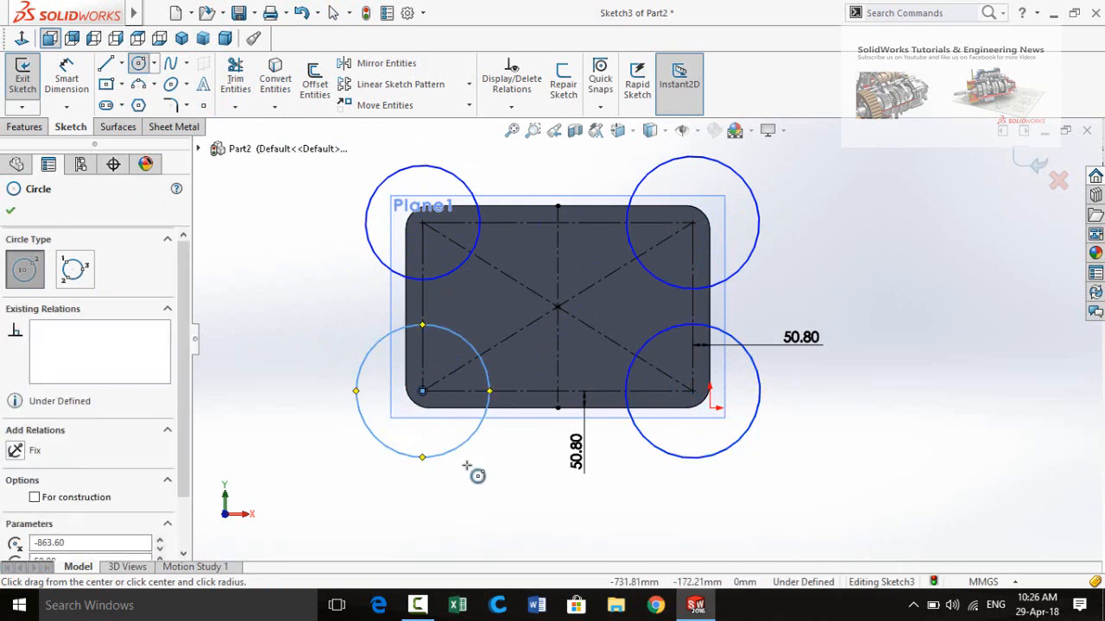
key("Escape")
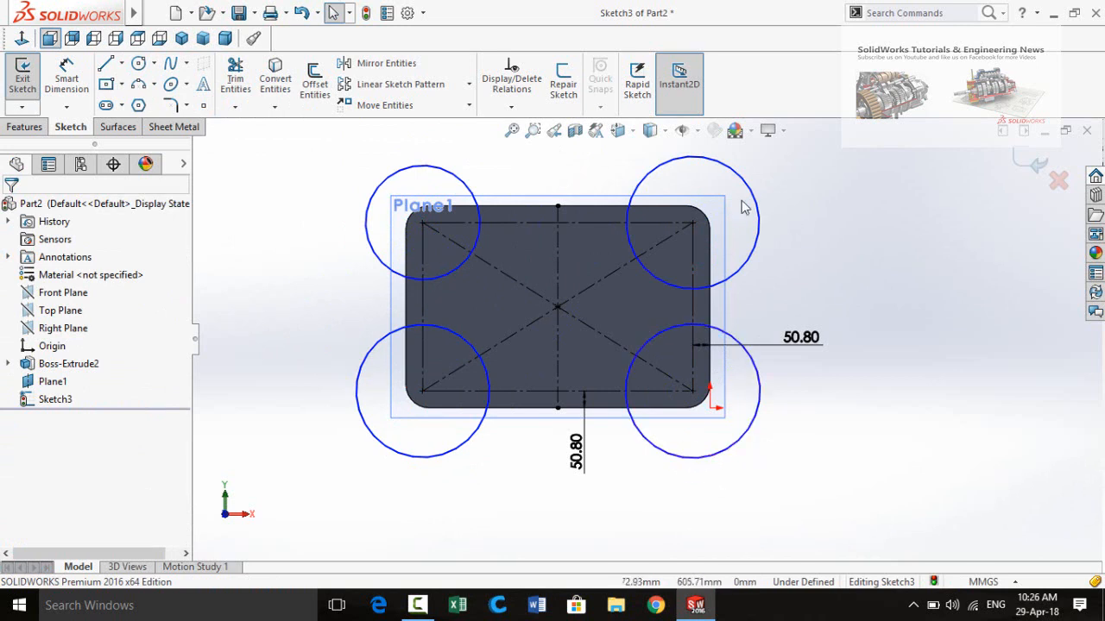
Apply an Equal relation to the four corner circles
left_click(670, 455)
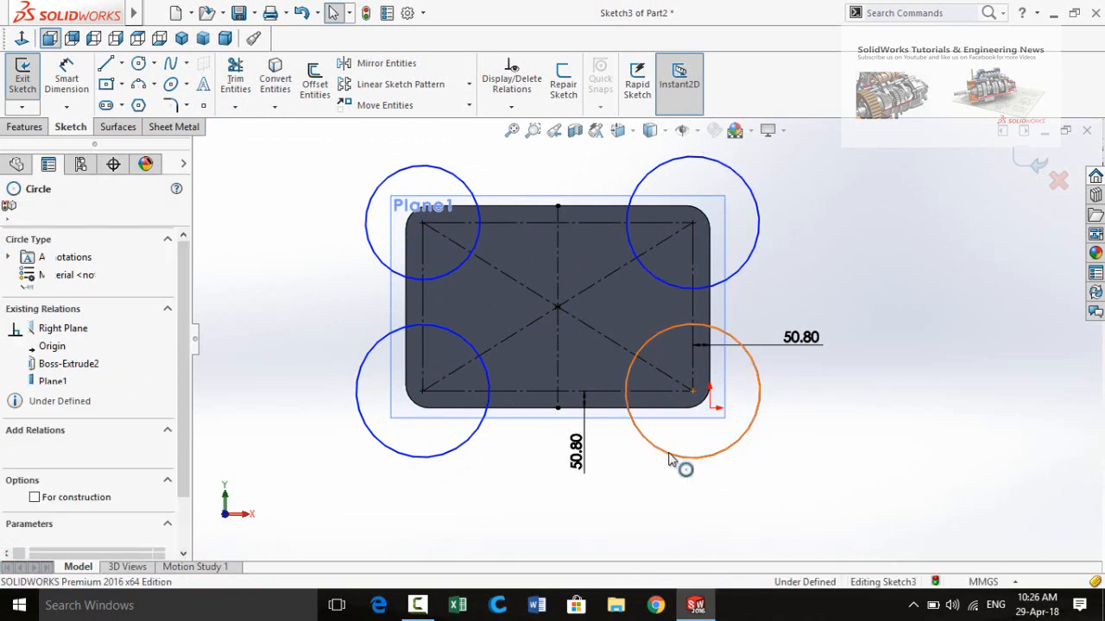
left_click(432, 455, "ctrl")
left_click(425, 458, "ctrl")
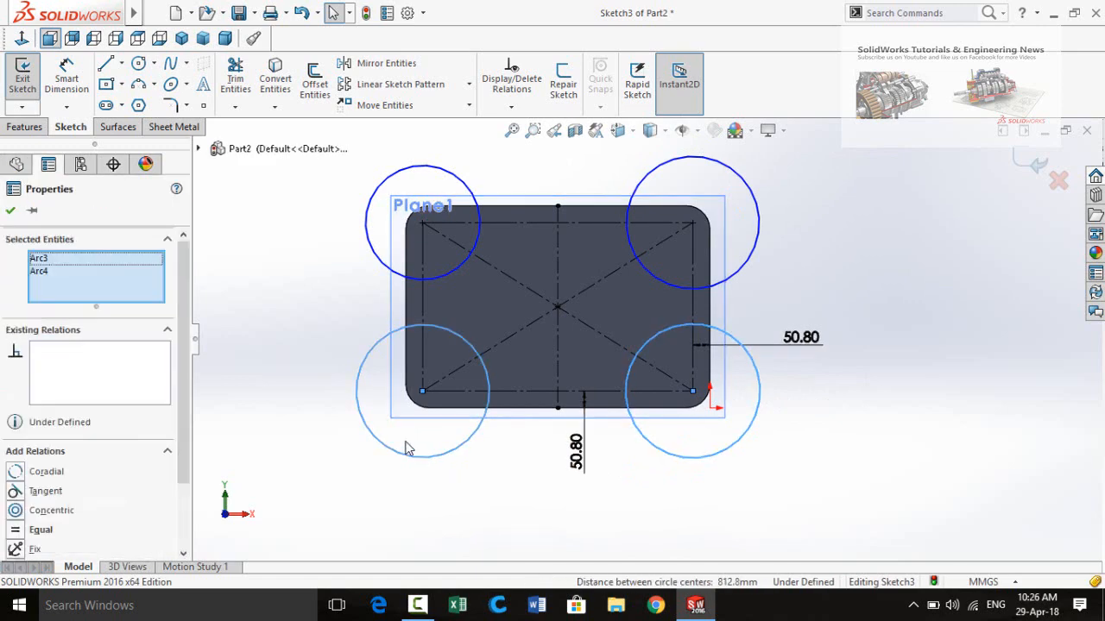
left_click(383, 267, "ctrl")
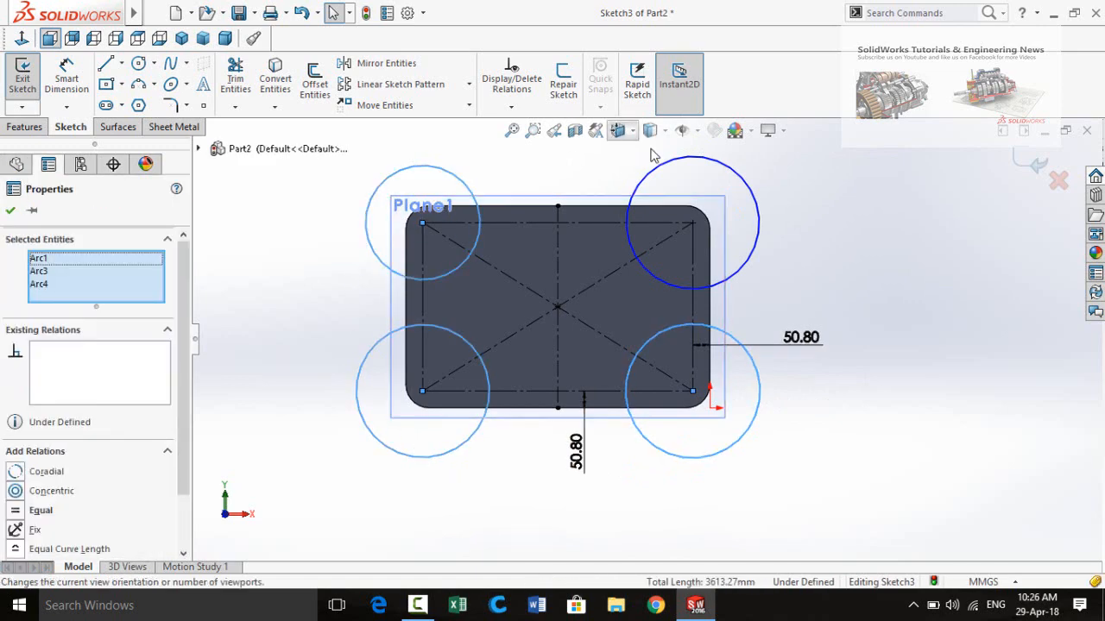
left_click(662, 172, "ctrl")
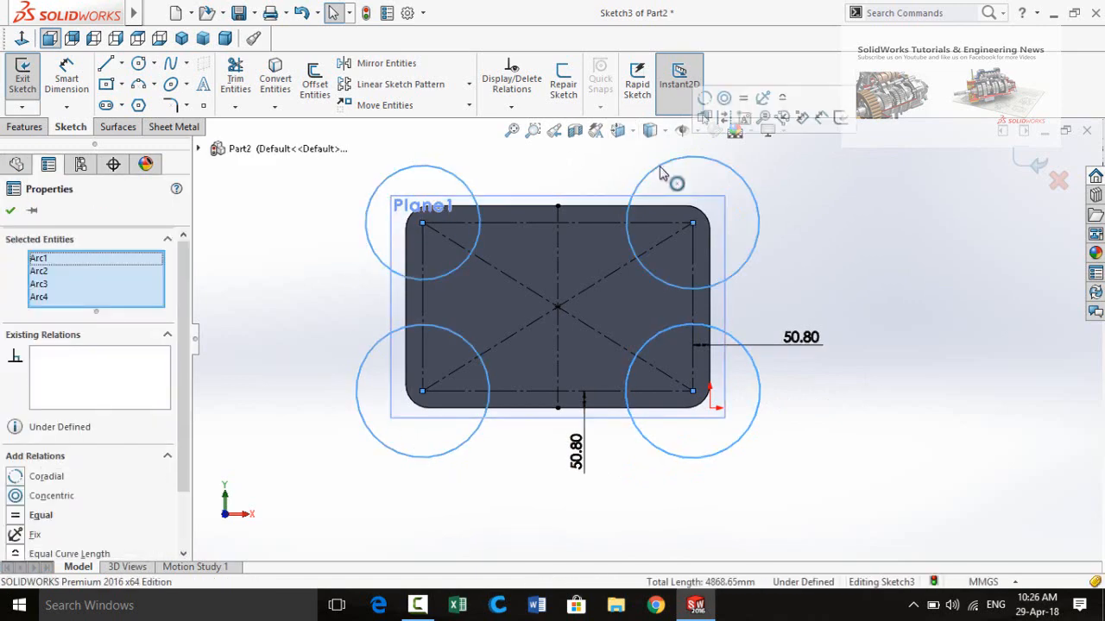
left_click(742, 102)
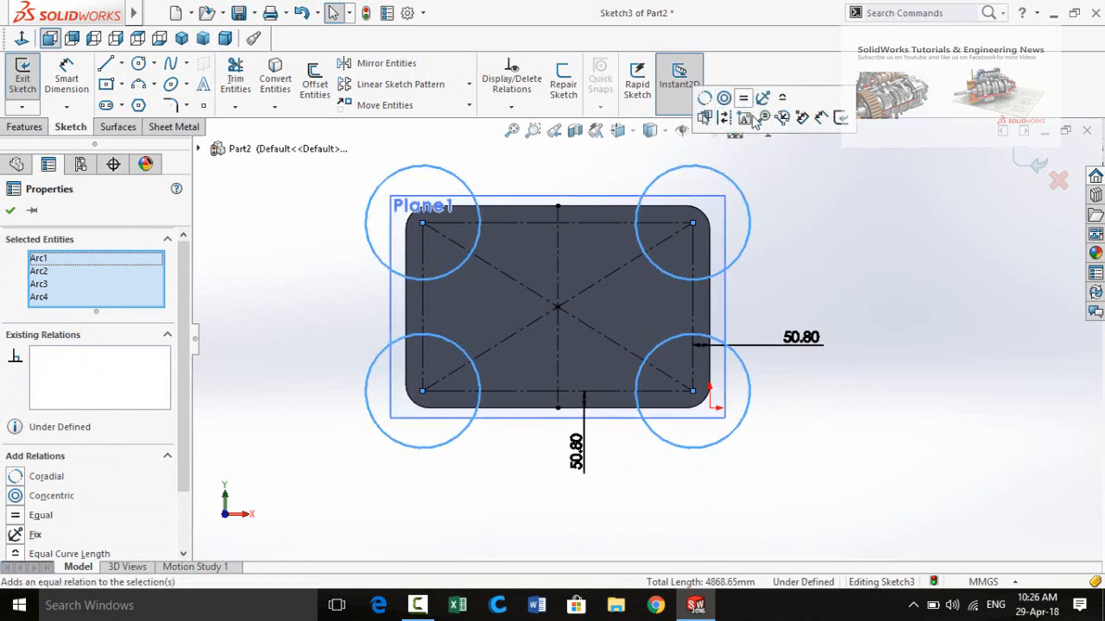
left_click(855, 251)
Dimension the diameter of the lower-right corner circle and set it to 30 mm
right_click_drag(870, 453, 869, 393)
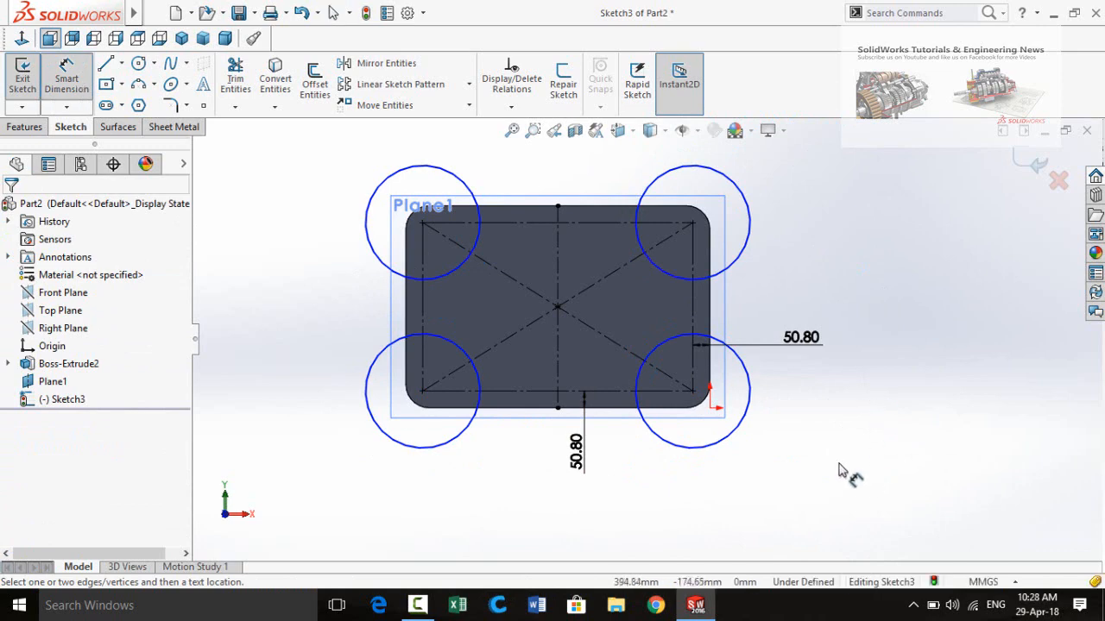
left_click(735, 434)
left_click(901, 462)
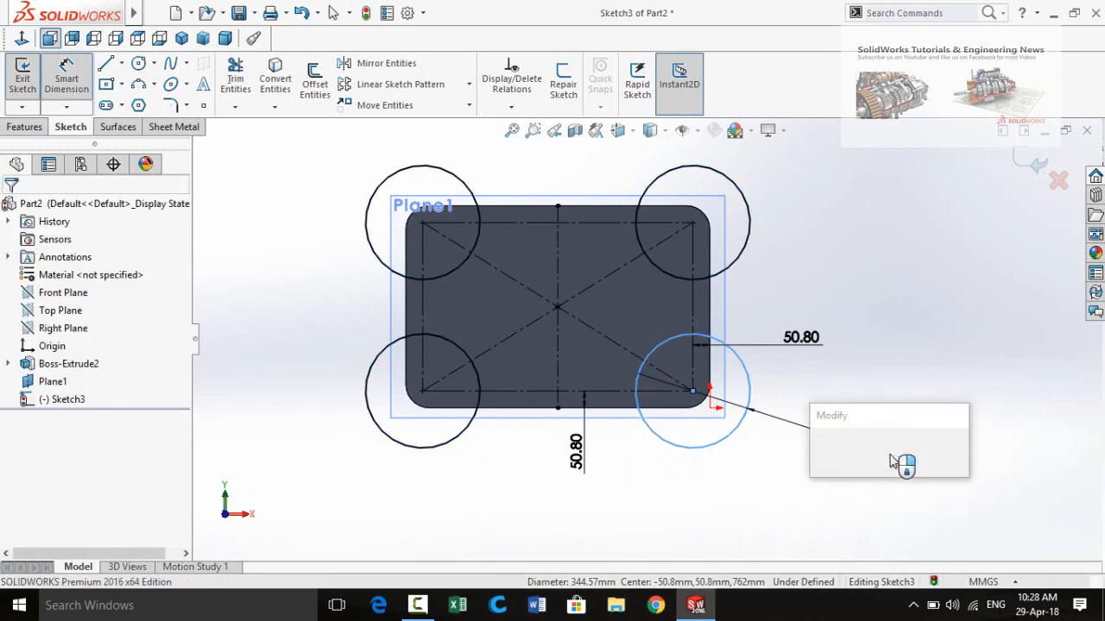
type("30")
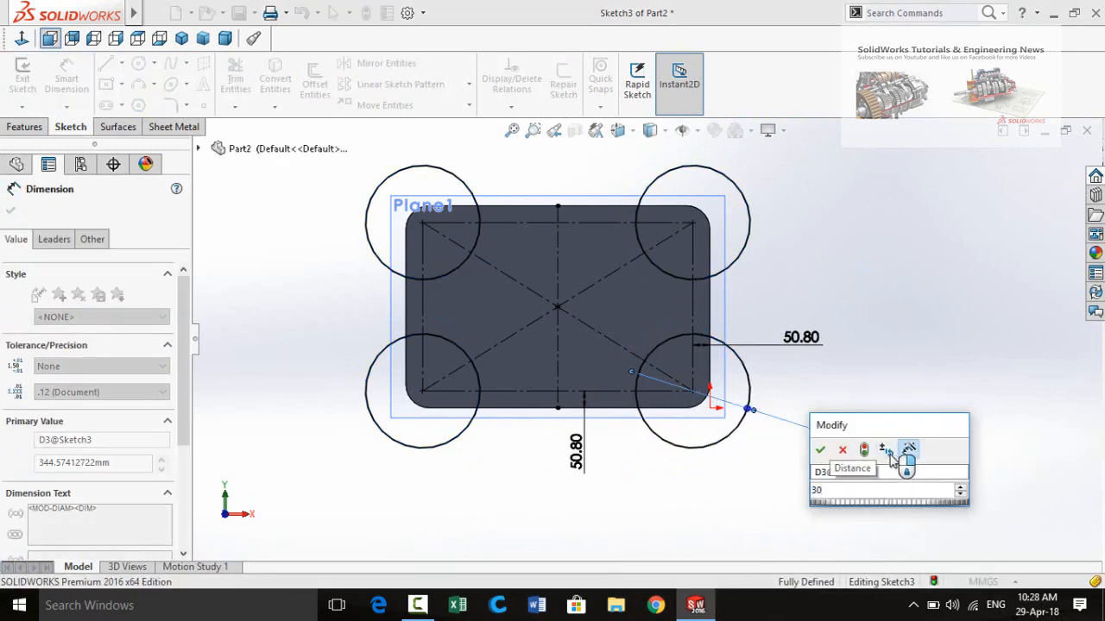
key("Return")
Start an Extruded Boss/Base from the four circles and end it Up To Surface at the plate's face nearest the sketch plane
scroll(859, 345, "up", 2)
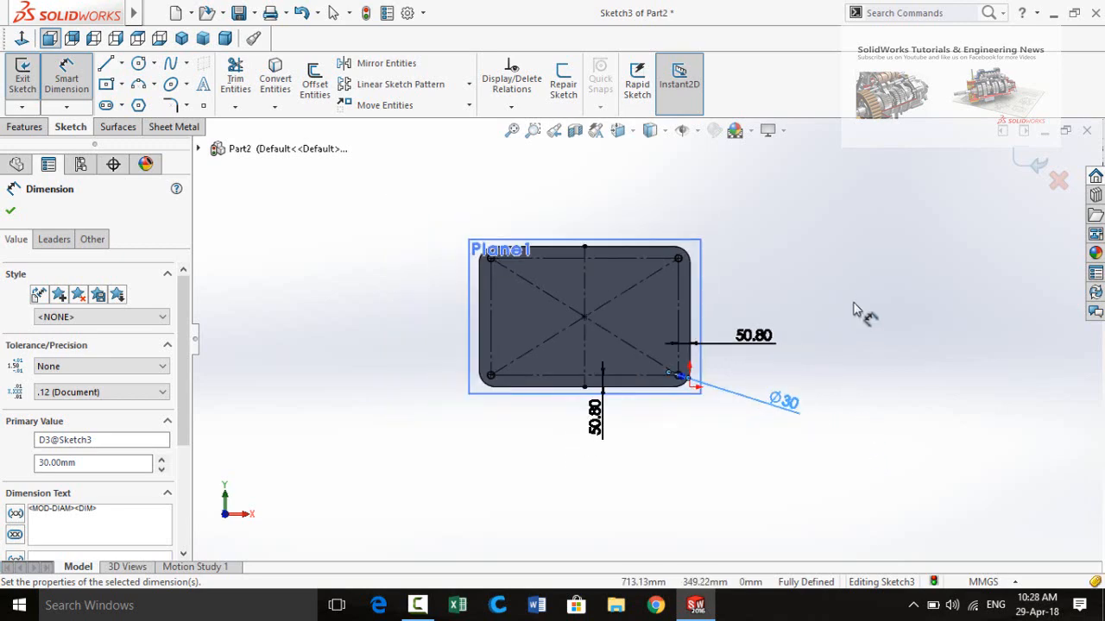
mouse_move(863, 313)
middle_mouse_down()
mouse_move(824, 312)
mouse_move(789, 340)
mouse_move(834, 394)
middle_mouse_up()
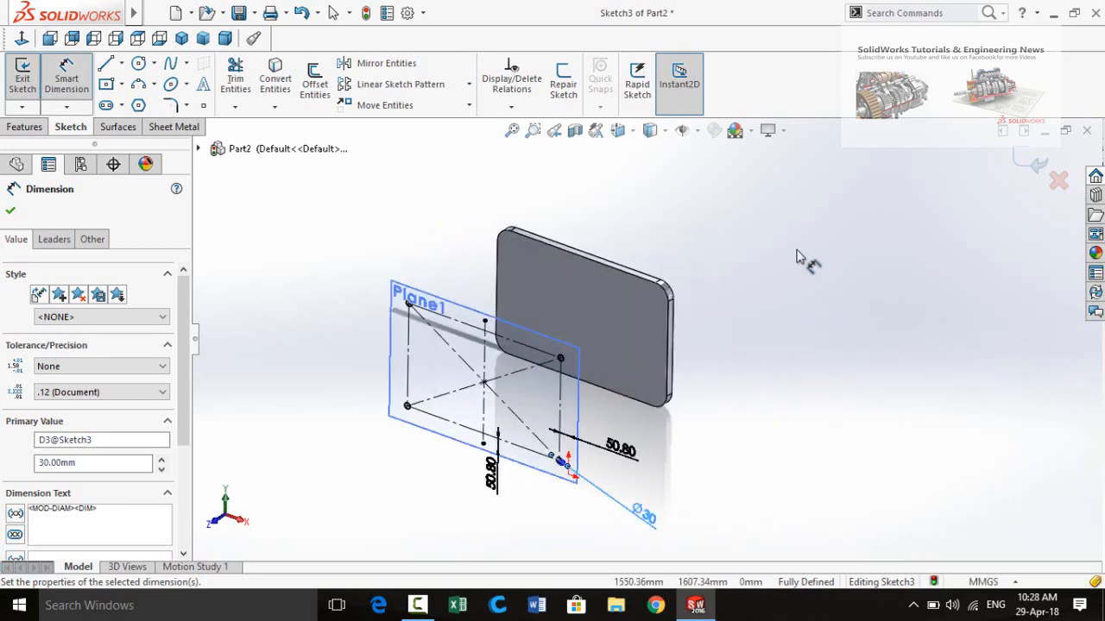
left_click(24, 127)
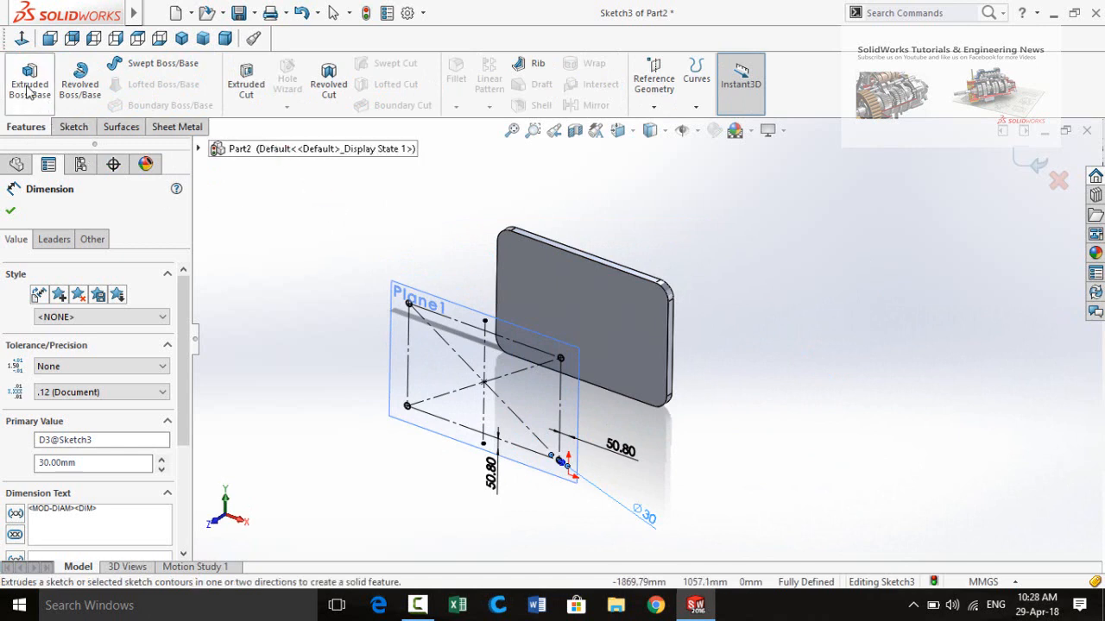
left_click(29, 87)
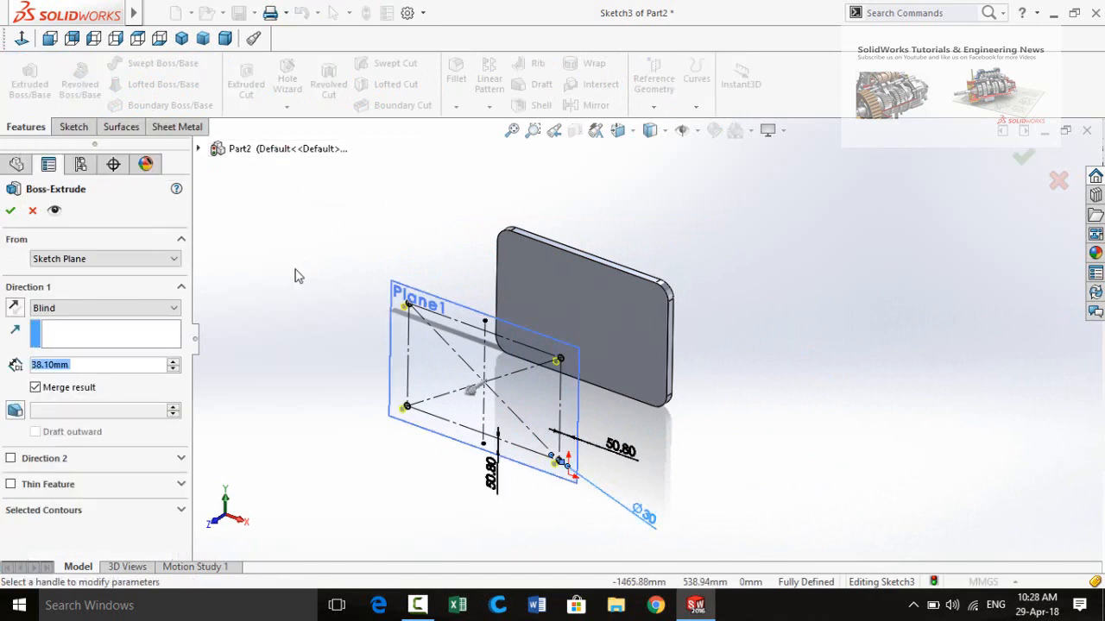
middle_click_drag(448, 280, 371, 306)
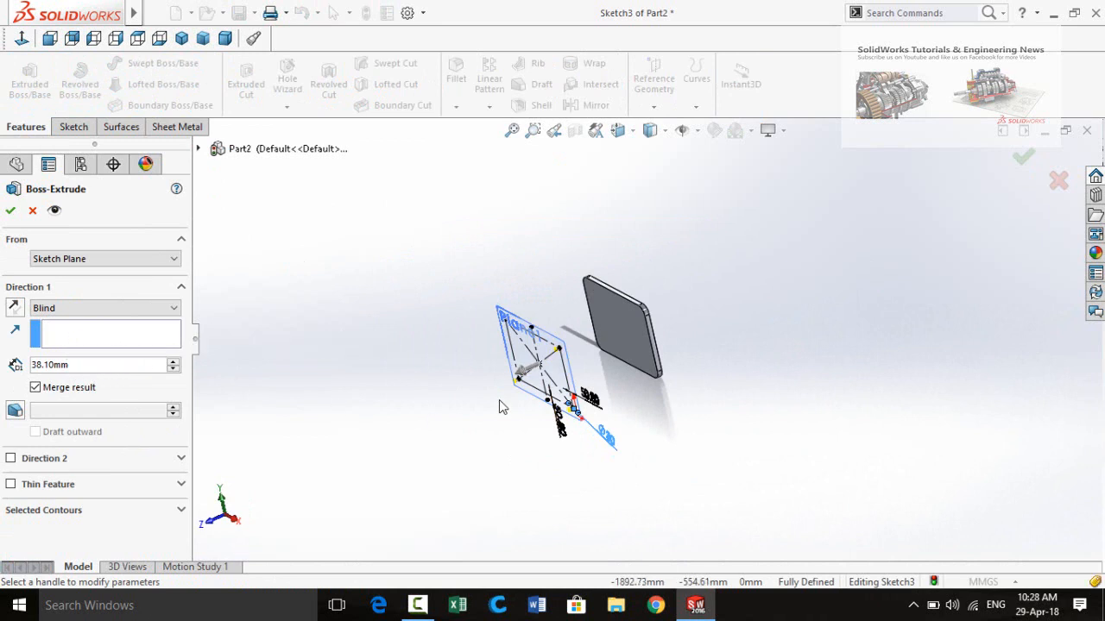
left_click(636, 337)
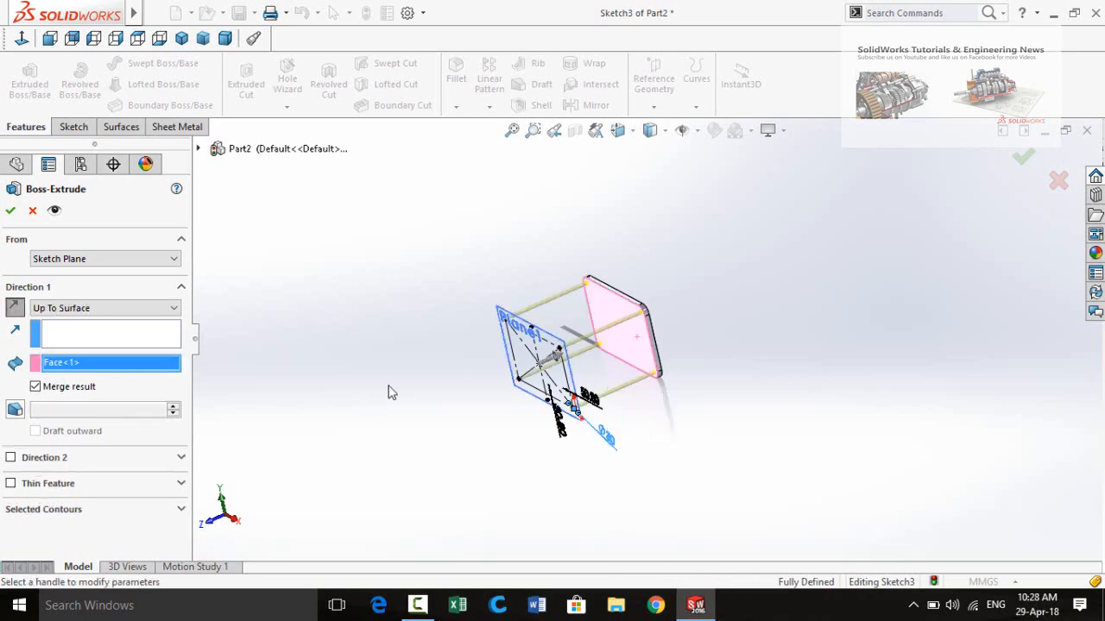
Add a 1° draft to the leg extrusion and make it draft outward toward the plate
middle_click_drag(399, 385, 477, 338)
scroll(635, 335, "down", 6)
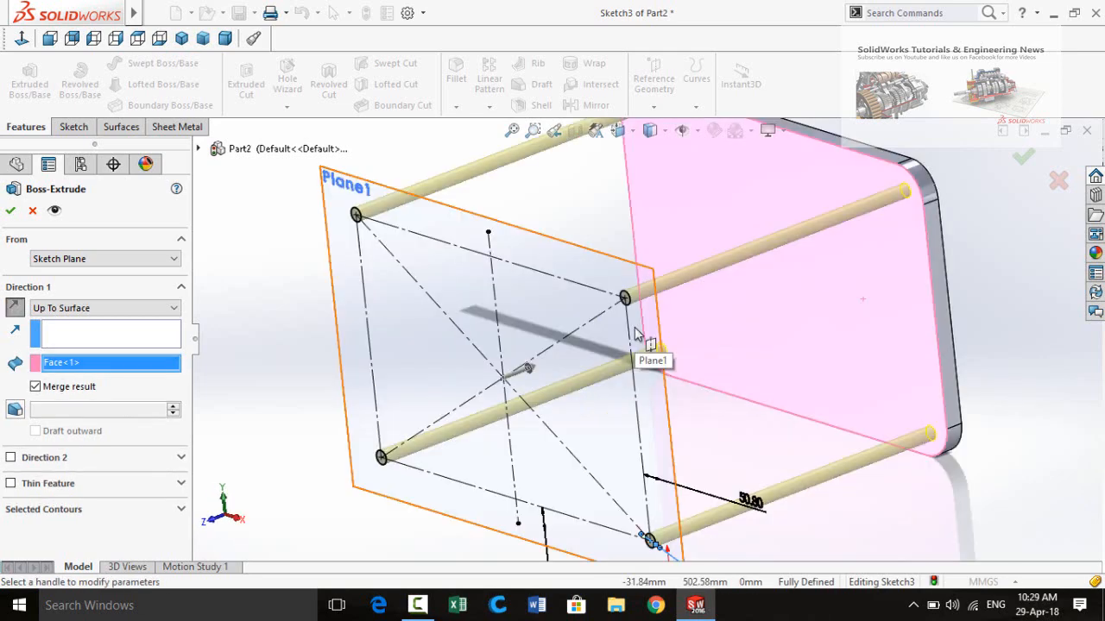
scroll(635, 335, "down", 2)
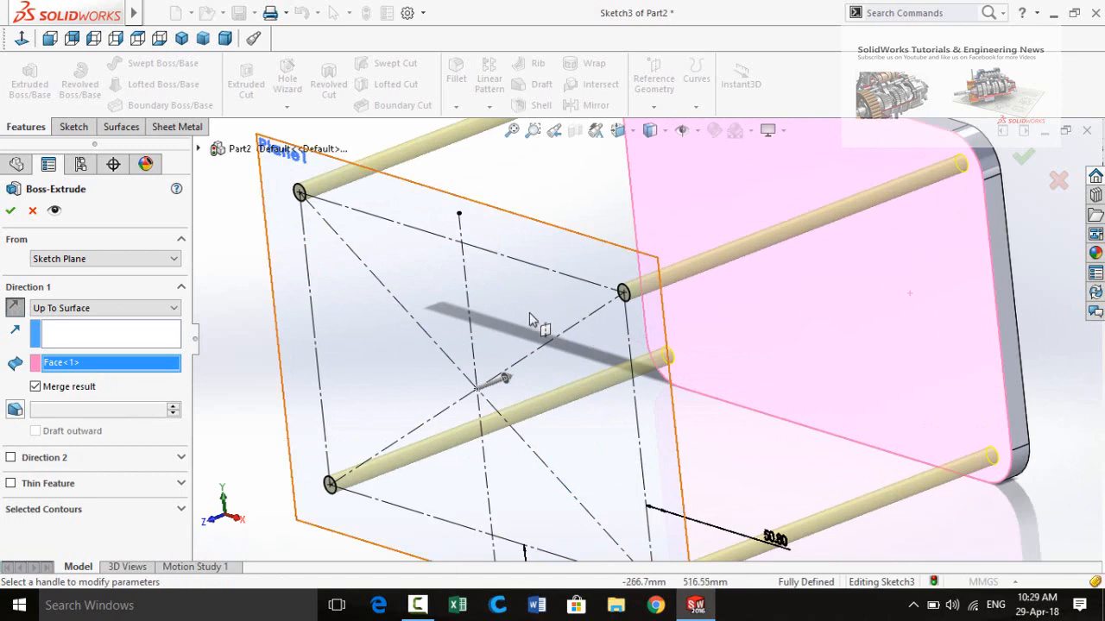
scroll(528, 351, "up", 5)
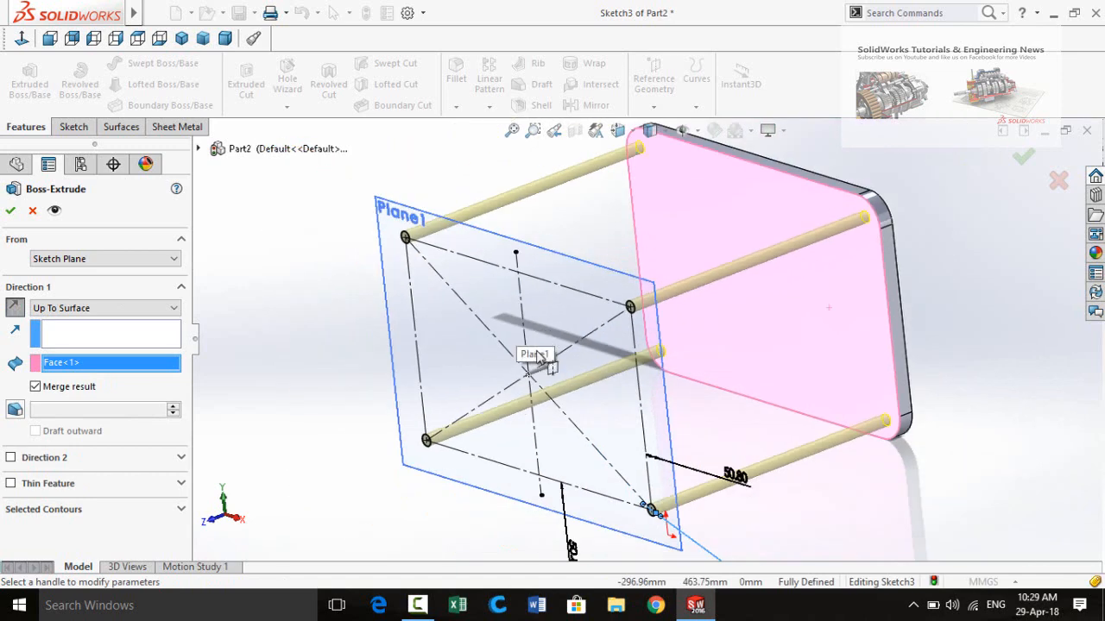
middle_click_drag(403, 416, 270, 387)
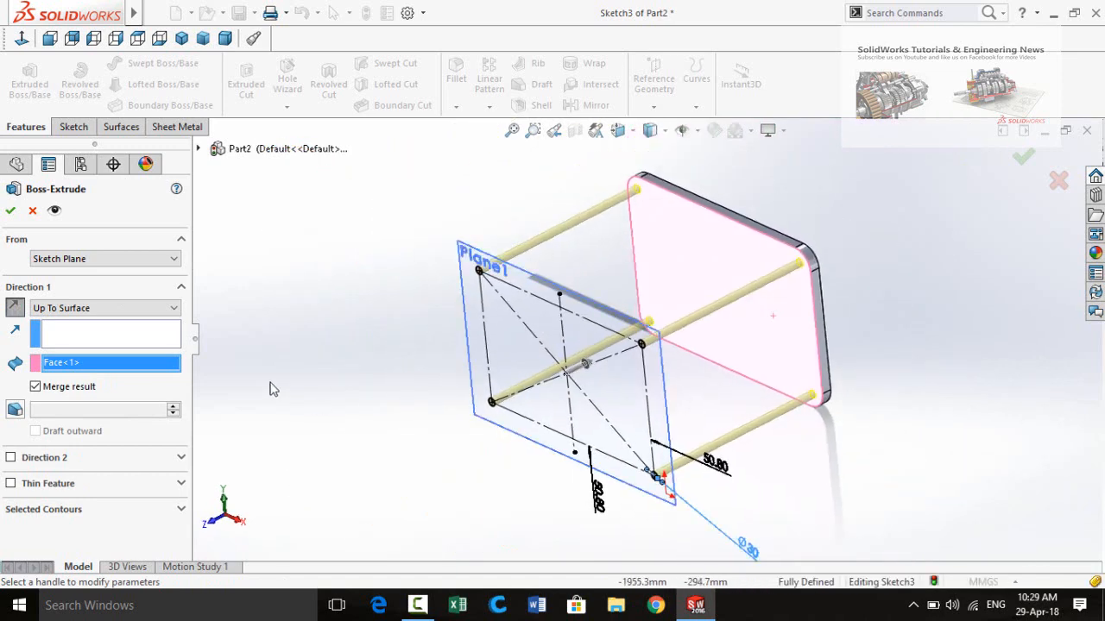
left_click(15, 411)
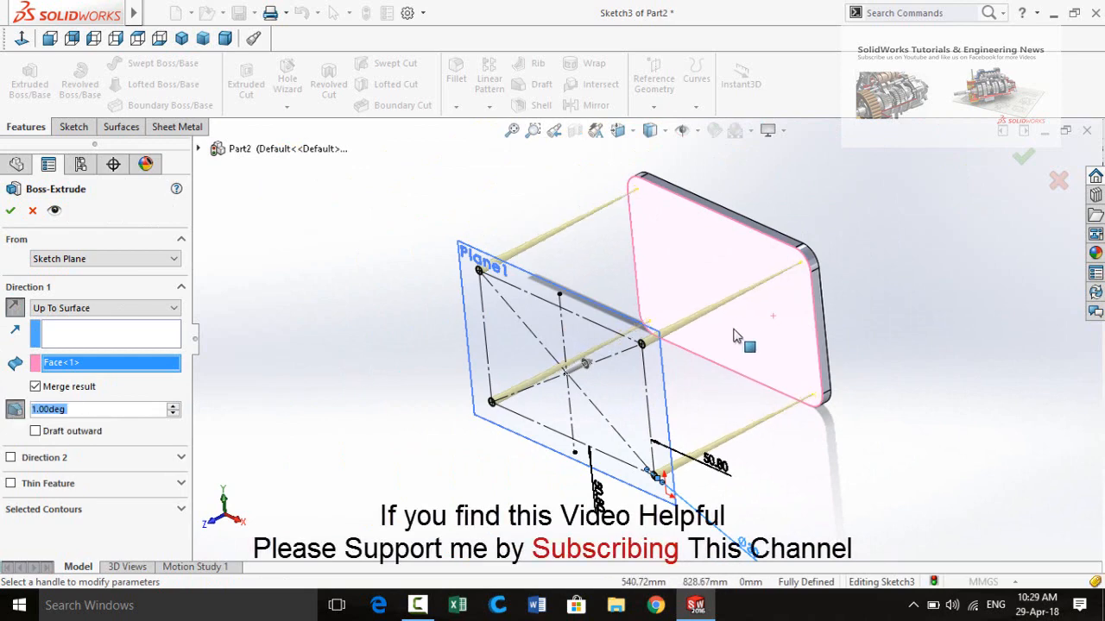
mouse_move(611, 263)
middle_mouse_down()
mouse_move(659, 184)
mouse_move(653, 248)
mouse_move(567, 463)
middle_mouse_up()
scroll(649, 176, "down", 5)
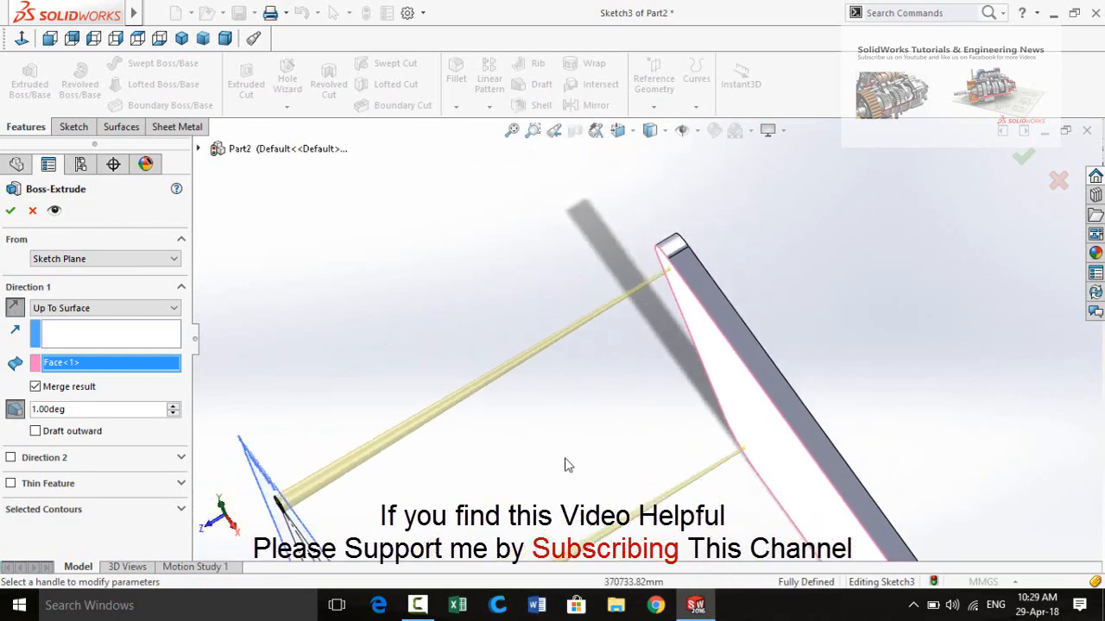
left_click(35, 431)
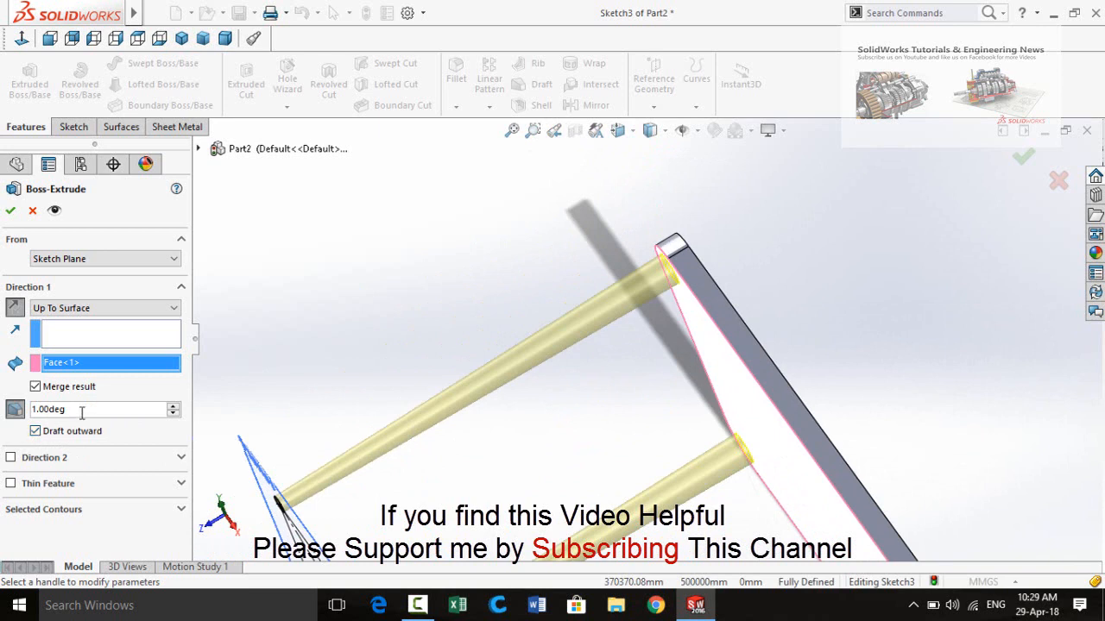